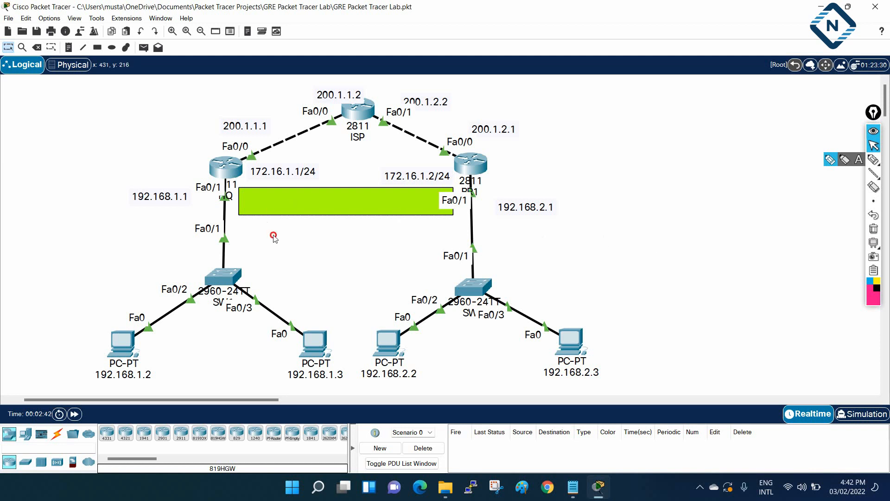
Step: Move the green rectangle slightly lower between the HQ and branch routers, clear of the 172.16.1.x labels
{"action": "left_click_drag", "start_coordinate": [282, 213], "coordinate": [279, 225]}
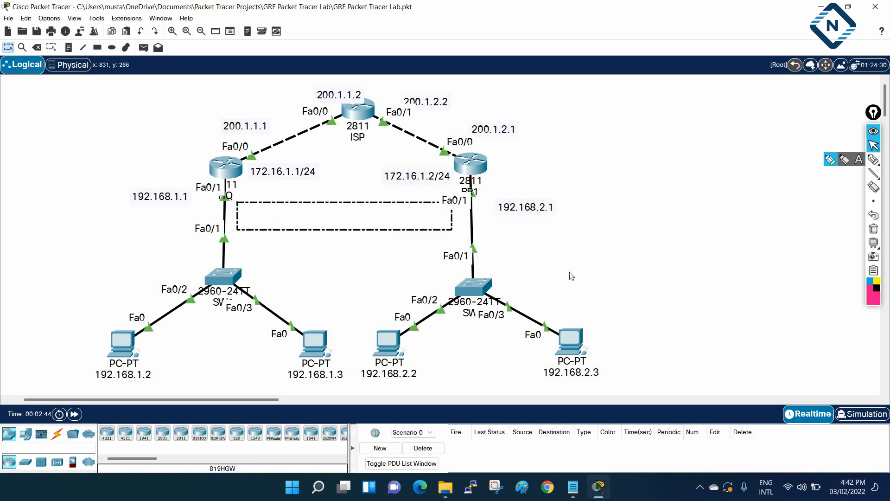
Step: Annotate the topology with the pen, marking the left router with an arrow and "HQ" and the right router with an arrow and "BR"
{"action": "left_click", "coordinate": [829, 163]}
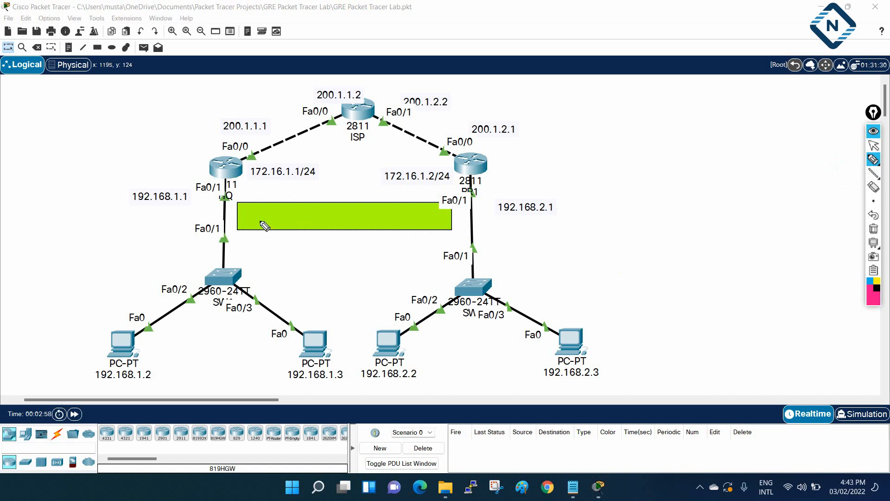
{"action": "mouse_move", "coordinate": [186, 131]}
{"action": "left_mouse_down"}
{"action": "mouse_move", "coordinate": [207, 152]}
{"action": "mouse_move", "coordinate": [211, 145]}
{"action": "mouse_move", "coordinate": [162, 160]}
{"action": "left_mouse_up"}
{"action": "left_click_drag", "start_coordinate": [164, 146], "coordinate": [169, 158]}
{"action": "left_click_drag", "start_coordinate": [160, 153], "coordinate": [172, 149]}
{"action": "mouse_move", "coordinate": [176, 143]}
{"action": "left_mouse_down"}
{"action": "mouse_move", "coordinate": [173, 152]}
{"action": "mouse_move", "coordinate": [175, 143]}
{"action": "left_mouse_up"}
{"action": "left_click_drag", "start_coordinate": [177, 148], "coordinate": [185, 160]}
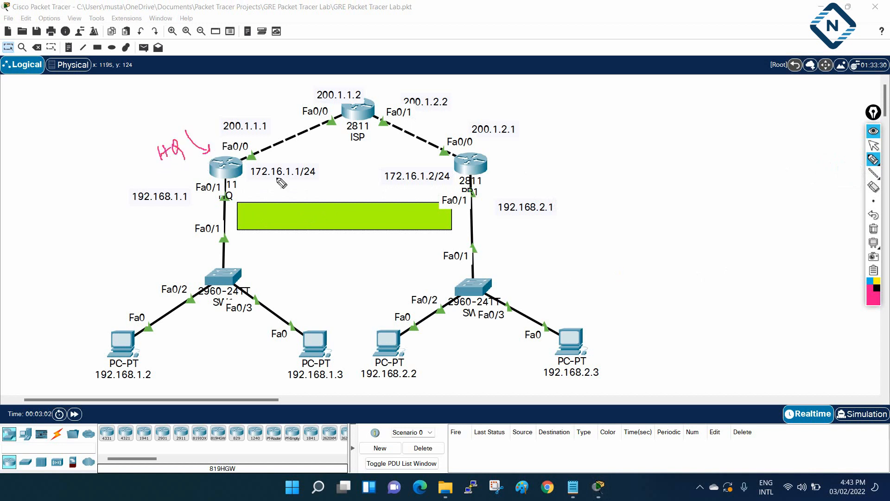
{"action": "mouse_move", "coordinate": [496, 157]}
{"action": "left_mouse_down"}
{"action": "mouse_move", "coordinate": [509, 162]}
{"action": "mouse_move", "coordinate": [534, 147]}
{"action": "left_mouse_up"}
{"action": "mouse_move", "coordinate": [545, 138]}
{"action": "left_mouse_down"}
{"action": "mouse_move", "coordinate": [548, 149]}
{"action": "mouse_move", "coordinate": [576, 138]}
{"action": "left_mouse_up"}
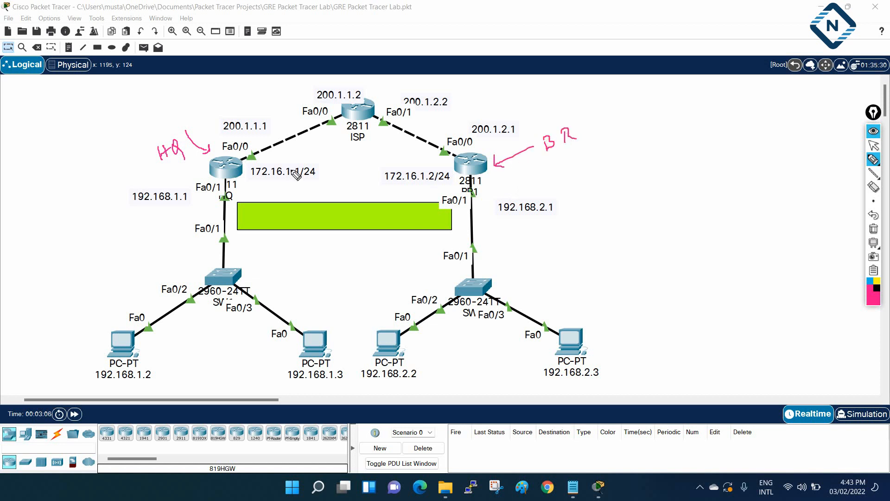
Step: Underline 192.168.1.2 and mark that PC and the branch PCs 192.168.2.2 and 192.168.2.3 with pen arrows
{"action": "left_click_drag", "start_coordinate": [103, 385], "coordinate": [151, 380]}
{"action": "left_click_drag", "start_coordinate": [74, 314], "coordinate": [96, 346]}
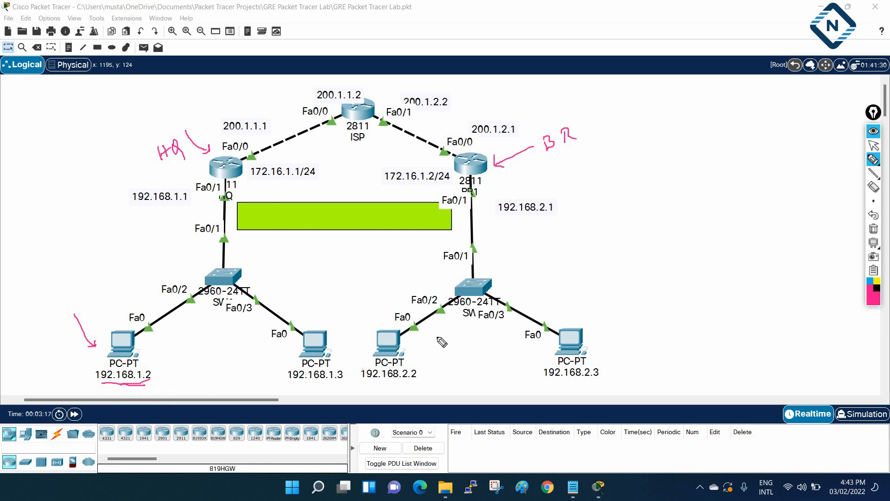
{"action": "left_click_drag", "start_coordinate": [425, 344], "coordinate": [415, 351]}
{"action": "mouse_move", "coordinate": [611, 280]}
{"action": "left_mouse_down"}
{"action": "mouse_move", "coordinate": [576, 316]}
{"action": "mouse_move", "coordinate": [587, 312]}
{"action": "left_mouse_up"}
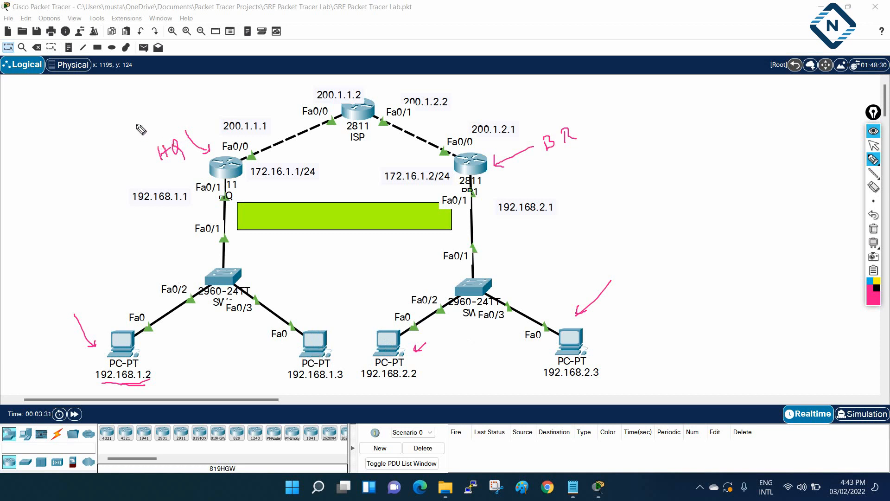
Step: Handwrite the city names "Hydbad" beside the HQ router and "Delh" beside the branch router, and connect the two routers with a pen line
{"action": "mouse_move", "coordinate": [209, 169]}
{"action": "left_mouse_down"}
{"action": "mouse_move", "coordinate": [72, 188]}
{"action": "mouse_move", "coordinate": [79, 160]}
{"action": "mouse_move", "coordinate": [93, 155]}
{"action": "mouse_move", "coordinate": [90, 163]}
{"action": "mouse_move", "coordinate": [106, 139]}
{"action": "mouse_move", "coordinate": [148, 128]}
{"action": "left_mouse_up"}
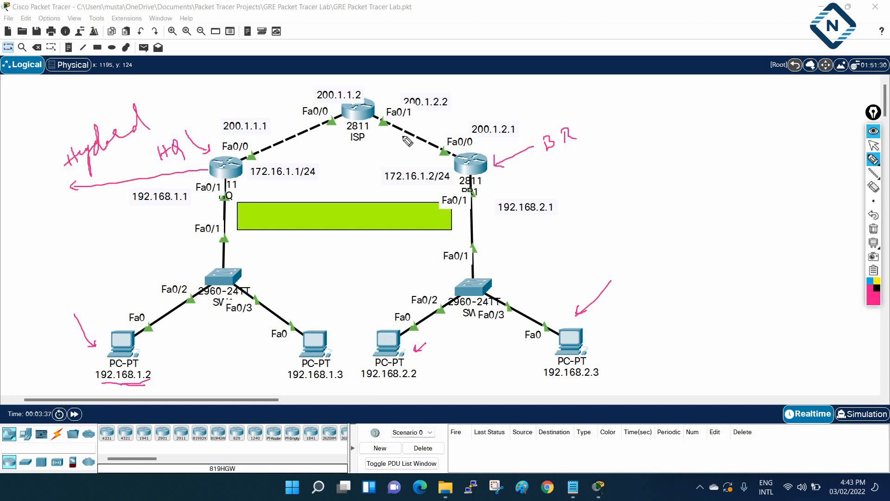
{"action": "mouse_move", "coordinate": [533, 160]}
{"action": "left_mouse_down"}
{"action": "mouse_move", "coordinate": [538, 180]}
{"action": "mouse_move", "coordinate": [593, 154]}
{"action": "left_mouse_up"}
{"action": "left_click_drag", "start_coordinate": [240, 167], "coordinate": [459, 170]}
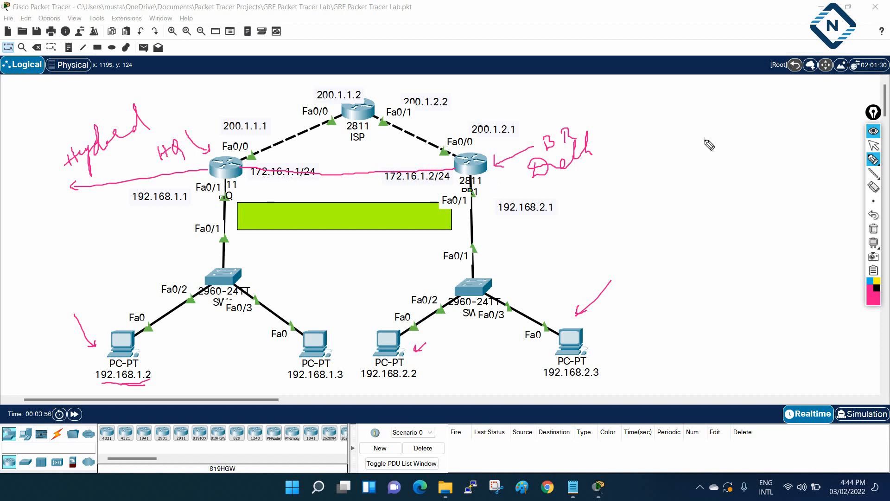
{"action": "left_click_drag", "start_coordinate": [348, 151], "coordinate": [365, 147]}
Step: Clear all pen annotations and write an underlined "VLL" in the blank area beside the topology
{"action": "left_click", "coordinate": [874, 229]}
{"action": "left_click_drag", "start_coordinate": [612, 121], "coordinate": [641, 126]}
{"action": "mouse_move", "coordinate": [644, 115]}
{"action": "left_mouse_down"}
{"action": "mouse_move", "coordinate": [645, 125]}
{"action": "mouse_move", "coordinate": [656, 125]}
{"action": "left_mouse_up"}
{"action": "left_click_drag", "start_coordinate": [623, 142], "coordinate": [640, 141]}
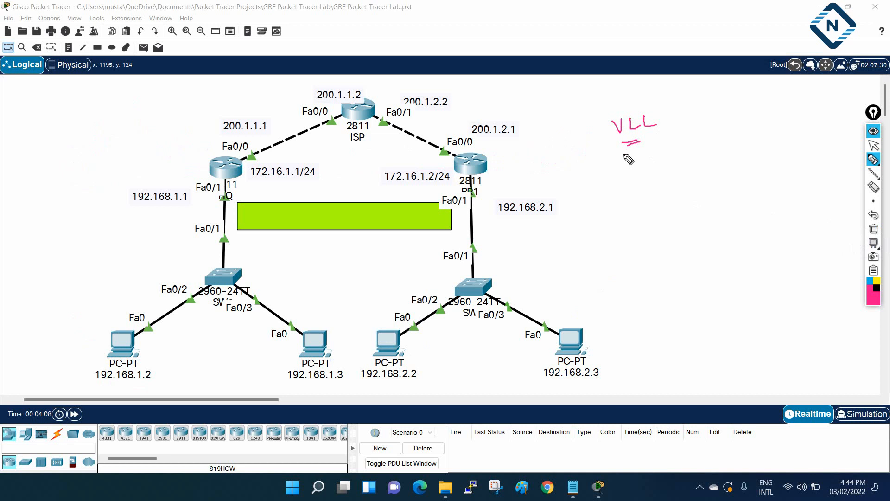
Step: Trace curved paths from the HQ router through the ISP to the branch router, and write "MPLS" with an arrow pointing to "VLL"
{"action": "left_click", "coordinate": [237, 159]}
{"action": "mouse_move", "coordinate": [237, 159]}
{"action": "left_mouse_down"}
{"action": "mouse_move", "coordinate": [342, 111]}
{"action": "mouse_move", "coordinate": [238, 163]}
{"action": "mouse_move", "coordinate": [275, 162]}
{"action": "mouse_move", "coordinate": [347, 126]}
{"action": "mouse_move", "coordinate": [334, 117]}
{"action": "mouse_move", "coordinate": [377, 110]}
{"action": "mouse_move", "coordinate": [468, 151]}
{"action": "left_mouse_up"}
{"action": "mouse_move", "coordinate": [331, 133]}
{"action": "left_mouse_down"}
{"action": "mouse_move", "coordinate": [361, 126]}
{"action": "mouse_move", "coordinate": [460, 162]}
{"action": "left_mouse_up"}
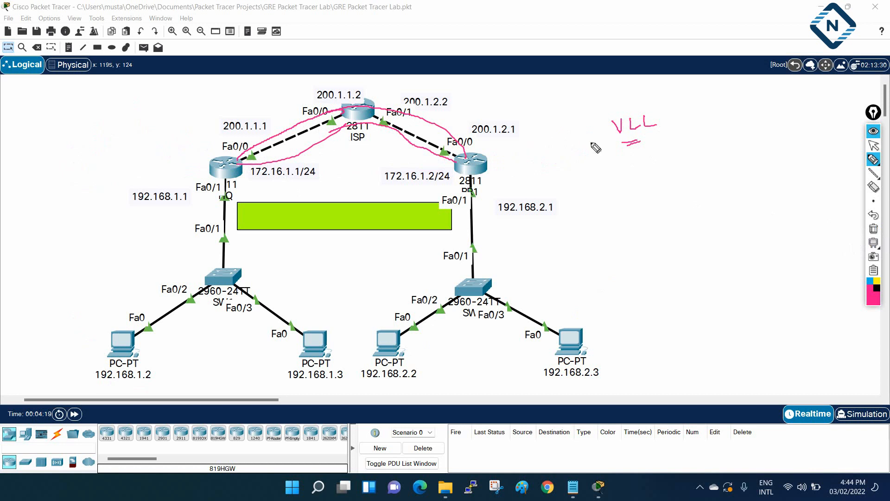
{"action": "left_click_drag", "start_coordinate": [722, 107], "coordinate": [666, 121]}
{"action": "mouse_move", "coordinate": [650, 136]}
{"action": "left_mouse_down"}
{"action": "mouse_move", "coordinate": [626, 144]}
{"action": "mouse_move", "coordinate": [701, 127]}
{"action": "mouse_move", "coordinate": [714, 135]}
{"action": "left_mouse_up"}
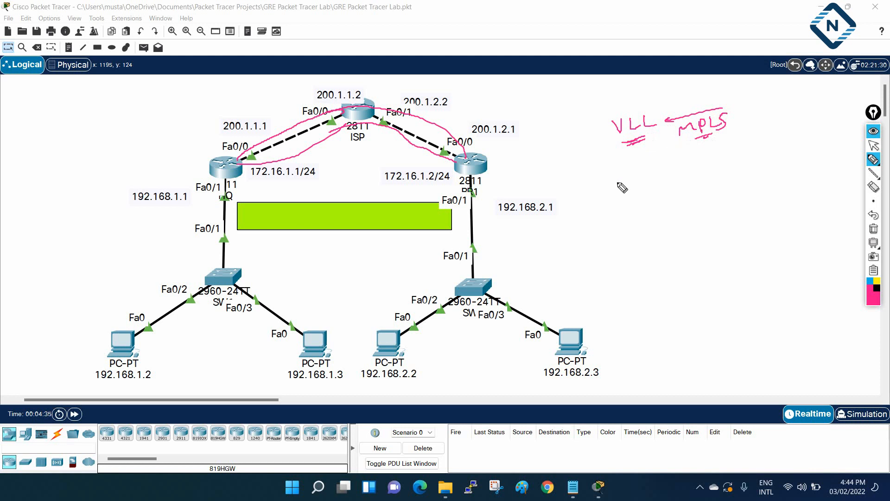
Step: Write "VPN" and an underlined "GRE" below the VLL note, and outline a tunnel between the HQ and branch routers
{"action": "mouse_move", "coordinate": [625, 180]}
{"action": "left_mouse_down"}
{"action": "mouse_move", "coordinate": [668, 179]}
{"action": "mouse_move", "coordinate": [679, 165]}
{"action": "left_mouse_up"}
{"action": "mouse_move", "coordinate": [630, 212]}
{"action": "left_mouse_down"}
{"action": "mouse_move", "coordinate": [652, 204]}
{"action": "mouse_move", "coordinate": [677, 228]}
{"action": "mouse_move", "coordinate": [699, 216]}
{"action": "left_mouse_up"}
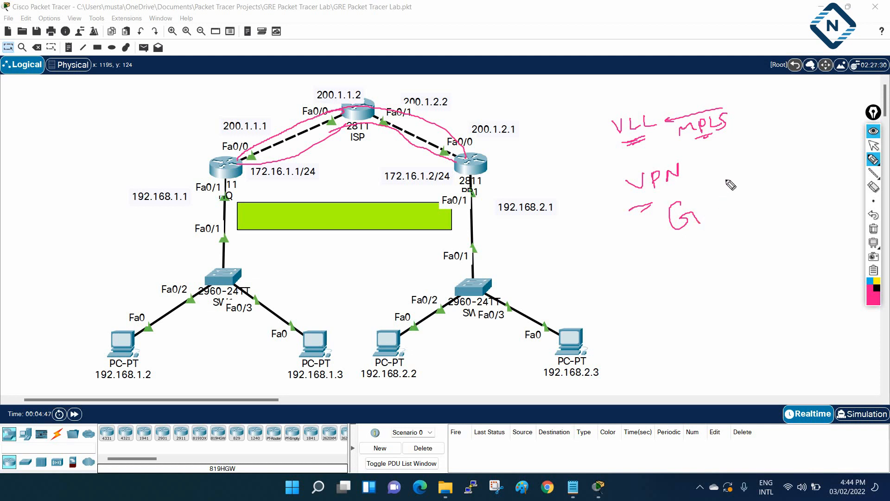
{"action": "mouse_move", "coordinate": [728, 173]}
{"action": "left_mouse_down"}
{"action": "mouse_move", "coordinate": [700, 193]}
{"action": "mouse_move", "coordinate": [710, 191]}
{"action": "left_mouse_up"}
{"action": "mouse_move", "coordinate": [706, 202]}
{"action": "left_mouse_down"}
{"action": "mouse_move", "coordinate": [709, 217]}
{"action": "mouse_move", "coordinate": [728, 218]}
{"action": "mouse_move", "coordinate": [747, 210]}
{"action": "mouse_move", "coordinate": [746, 187]}
{"action": "left_mouse_up"}
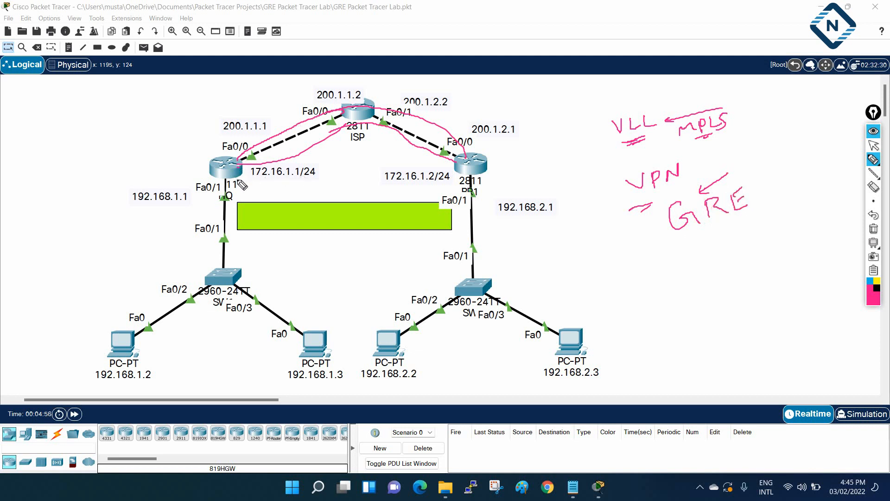
{"action": "mouse_move", "coordinate": [237, 176]}
{"action": "left_mouse_down"}
{"action": "mouse_move", "coordinate": [417, 179]}
{"action": "mouse_move", "coordinate": [450, 192]}
{"action": "mouse_move", "coordinate": [237, 203]}
{"action": "mouse_move", "coordinate": [230, 178]}
{"action": "mouse_move", "coordinate": [403, 178]}
{"action": "mouse_move", "coordinate": [390, 195]}
{"action": "left_mouse_up"}
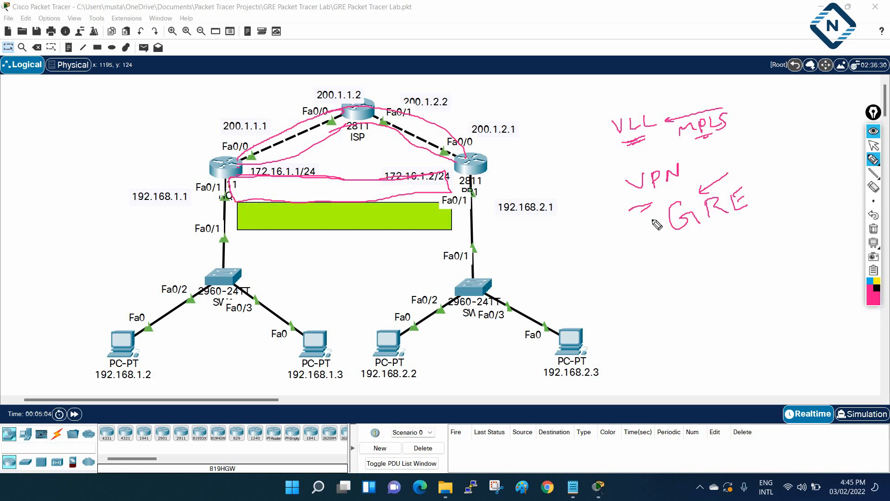
{"action": "left_click_drag", "start_coordinate": [675, 240], "coordinate": [749, 212]}
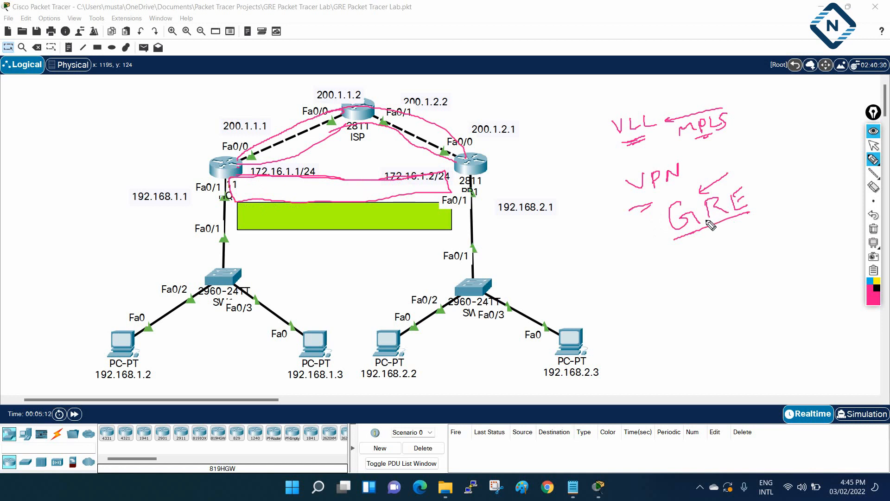
Step: Write "CISCO" beside the GRE note and underline it twice
{"action": "mouse_move", "coordinate": [580, 251]}
{"action": "left_mouse_down"}
{"action": "mouse_move", "coordinate": [579, 265]}
{"action": "mouse_move", "coordinate": [617, 259]}
{"action": "left_mouse_up"}
{"action": "mouse_move", "coordinate": [633, 238]}
{"action": "left_mouse_down"}
{"action": "mouse_move", "coordinate": [624, 249]}
{"action": "mouse_move", "coordinate": [635, 237]}
{"action": "left_mouse_up"}
{"action": "left_click_drag", "start_coordinate": [564, 268], "coordinate": [606, 262]}
{"action": "left_click_drag", "start_coordinate": [573, 279], "coordinate": [598, 272]}
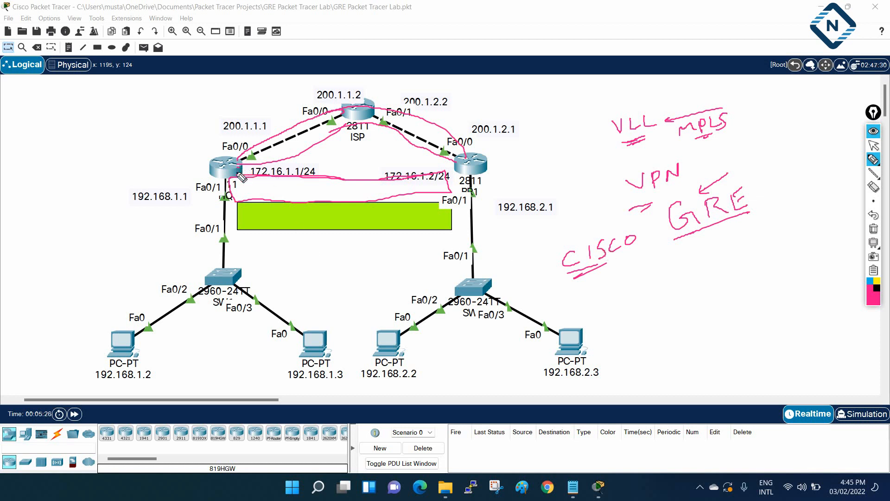
Step: Circle the PC 192.168.1.2 and write "LAN" beside both the HQ network and the branch network
{"action": "mouse_move", "coordinate": [149, 362]}
{"action": "left_mouse_down"}
{"action": "mouse_move", "coordinate": [92, 370]}
{"action": "mouse_move", "coordinate": [138, 349]}
{"action": "left_mouse_up"}
{"action": "mouse_move", "coordinate": [142, 257]}
{"action": "left_mouse_down"}
{"action": "mouse_move", "coordinate": [144, 280]}
{"action": "mouse_move", "coordinate": [159, 257]}
{"action": "mouse_move", "coordinate": [165, 268]}
{"action": "mouse_move", "coordinate": [180, 243]}
{"action": "left_mouse_up"}
{"action": "mouse_move", "coordinate": [496, 249]}
{"action": "left_mouse_down"}
{"action": "mouse_move", "coordinate": [513, 261]}
{"action": "mouse_move", "coordinate": [541, 231]}
{"action": "left_mouse_up"}
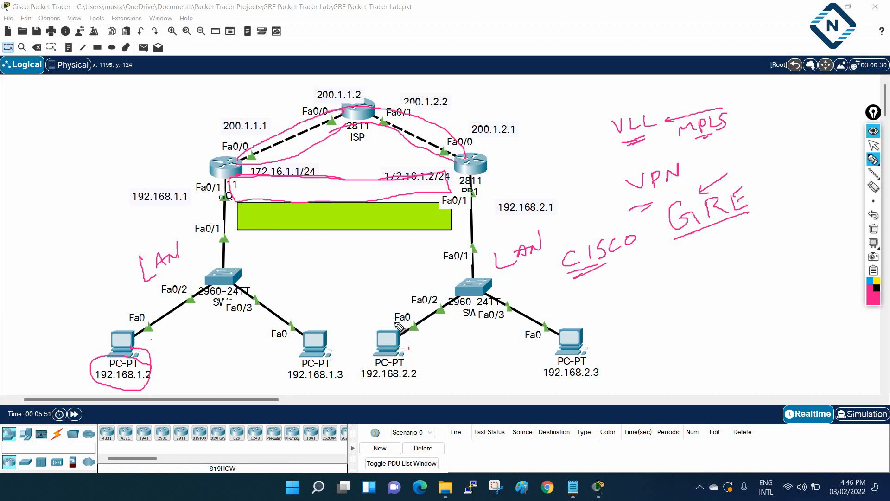
Step: Clear all pen annotations and draw a direct link between the HQ and branch routers
{"action": "left_click", "coordinate": [873, 229]}
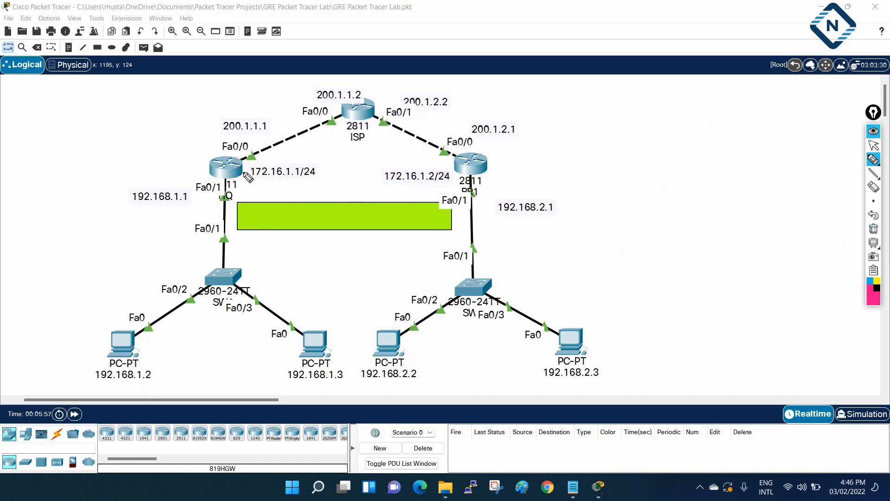
{"action": "mouse_move", "coordinate": [242, 168]}
{"action": "left_mouse_down"}
{"action": "mouse_move", "coordinate": [461, 174]}
{"action": "mouse_move", "coordinate": [239, 167]}
{"action": "mouse_move", "coordinate": [320, 183]}
{"action": "mouse_move", "coordinate": [462, 176]}
{"action": "left_mouse_up"}
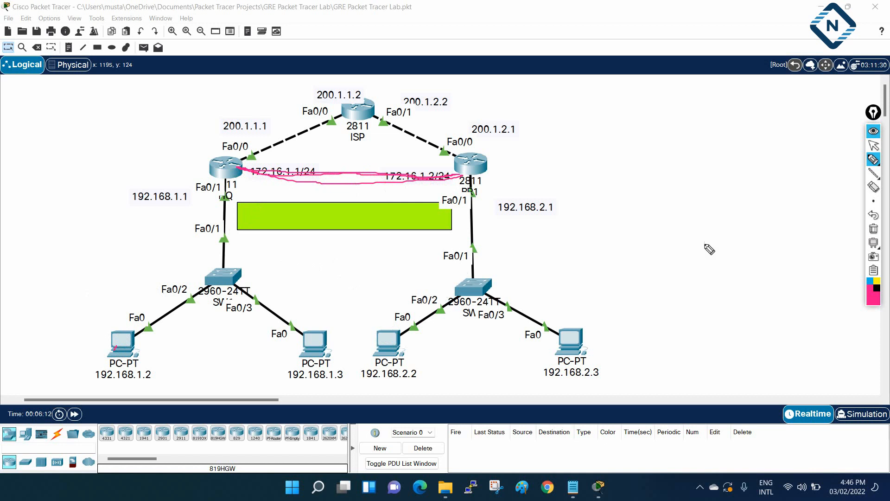
Step: Clear the pen annotations, circle the ISP router and draw an arrow from it to the HQ router
{"action": "left_click", "coordinate": [874, 229]}
{"action": "mouse_move", "coordinate": [394, 85]}
{"action": "left_mouse_down"}
{"action": "mouse_move", "coordinate": [302, 90]}
{"action": "mouse_move", "coordinate": [367, 158]}
{"action": "mouse_move", "coordinate": [371, 87]}
{"action": "left_mouse_up"}
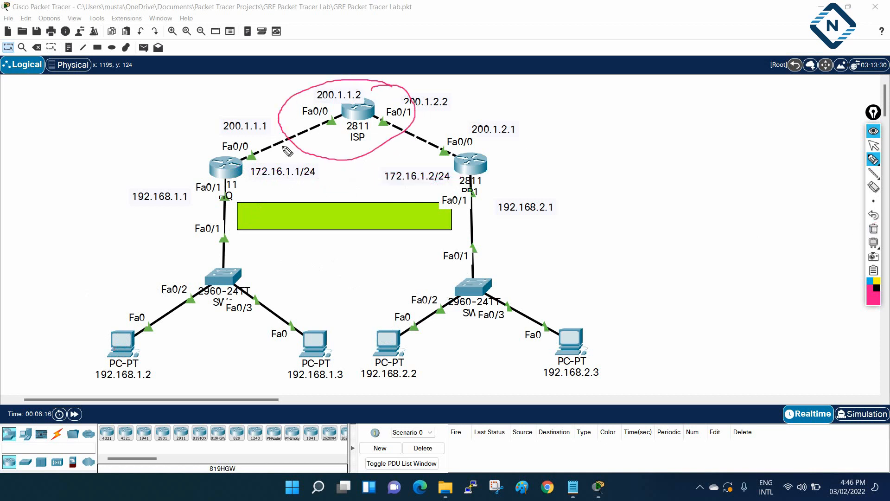
{"action": "mouse_move", "coordinate": [338, 119]}
{"action": "left_mouse_down"}
{"action": "mouse_move", "coordinate": [242, 168]}
{"action": "mouse_move", "coordinate": [260, 176]}
{"action": "mouse_move", "coordinate": [246, 162]}
{"action": "mouse_move", "coordinate": [252, 173]}
{"action": "mouse_move", "coordinate": [249, 149]}
{"action": "mouse_move", "coordinate": [247, 169]}
{"action": "left_mouse_up"}
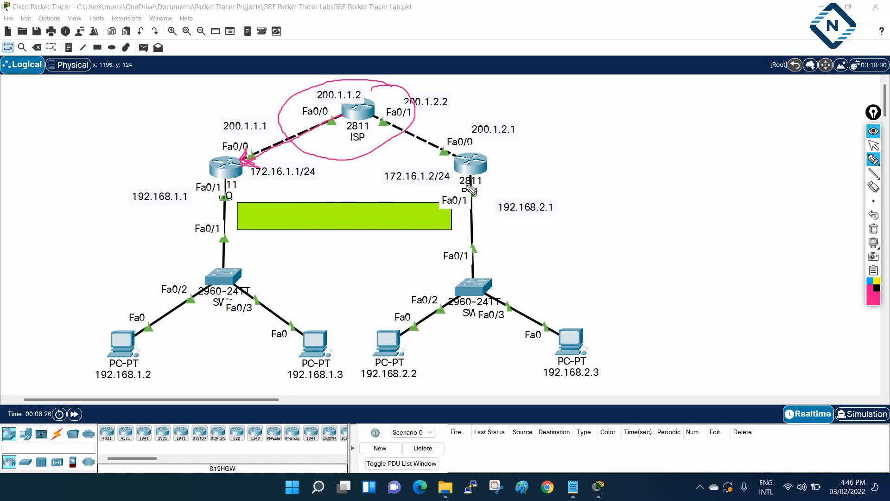
Step: Label the right router "BR" and circle the addresses 200.1.2.1 and 200.1.2.2 on its link to the ISP
{"action": "left_click_drag", "start_coordinate": [499, 161], "coordinate": [543, 163]}
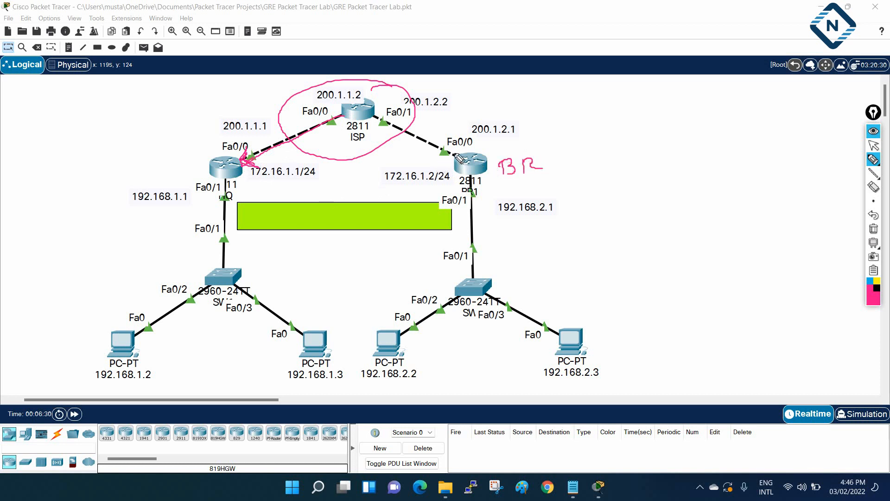
{"action": "mouse_move", "coordinate": [455, 160]}
{"action": "left_mouse_down"}
{"action": "mouse_move", "coordinate": [453, 147]}
{"action": "mouse_move", "coordinate": [445, 162]}
{"action": "mouse_move", "coordinate": [510, 143]}
{"action": "mouse_move", "coordinate": [492, 111]}
{"action": "mouse_move", "coordinate": [486, 147]}
{"action": "mouse_move", "coordinate": [455, 159]}
{"action": "left_mouse_up"}
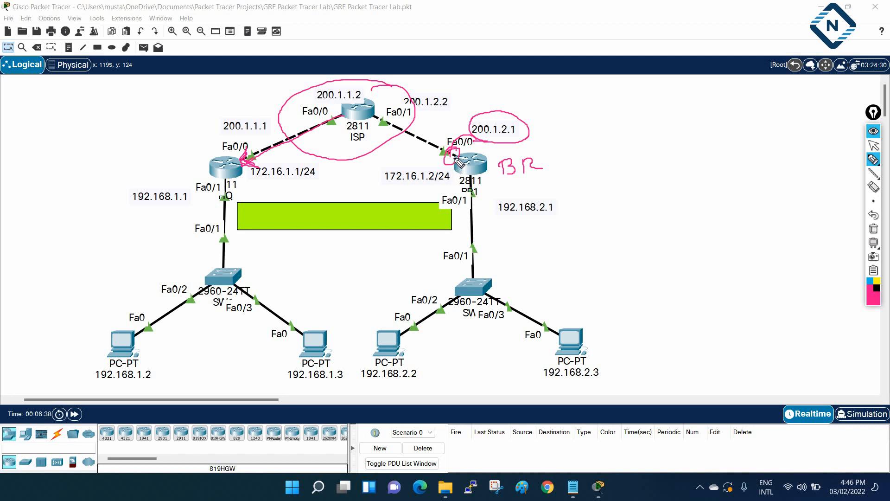
{"action": "mouse_move", "coordinate": [447, 157]}
{"action": "left_mouse_down"}
{"action": "mouse_move", "coordinate": [390, 114]}
{"action": "mouse_move", "coordinate": [455, 113]}
{"action": "mouse_move", "coordinate": [408, 86]}
{"action": "mouse_move", "coordinate": [459, 95]}
{"action": "mouse_move", "coordinate": [423, 79]}
{"action": "left_mouse_up"}
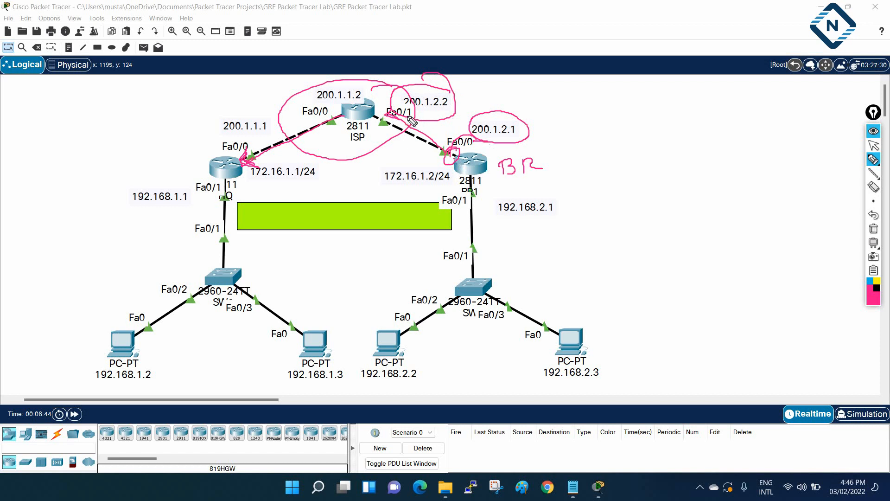
Step: Circle the address 200.1.1.1 and trace the links from the HQ and branch routers to the ISP router
{"action": "left_click", "coordinate": [194, 204]}
{"action": "mouse_move", "coordinate": [254, 106]}
{"action": "left_mouse_down"}
{"action": "mouse_move", "coordinate": [216, 139]}
{"action": "mouse_move", "coordinate": [255, 112]}
{"action": "left_mouse_up"}
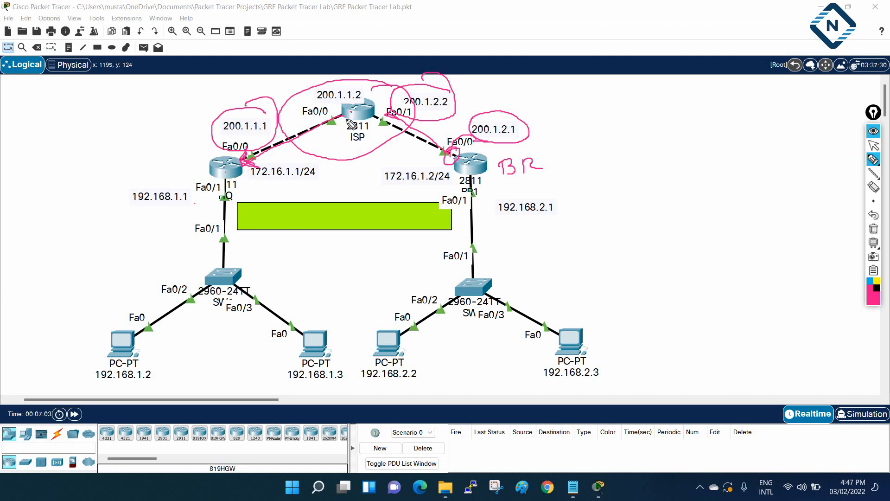
{"action": "left_click_drag", "start_coordinate": [245, 161], "coordinate": [336, 114]}
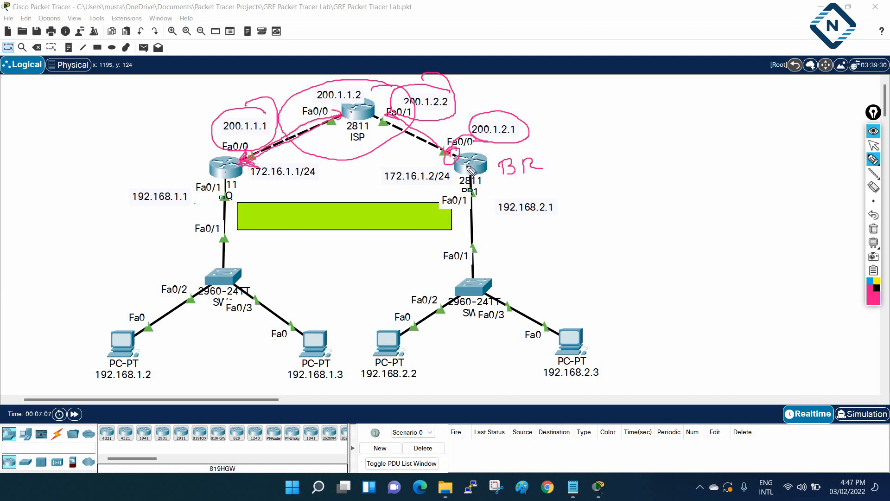
{"action": "mouse_move", "coordinate": [449, 153]}
{"action": "left_mouse_down"}
{"action": "mouse_move", "coordinate": [388, 112]}
{"action": "mouse_move", "coordinate": [410, 135]}
{"action": "left_mouse_up"}
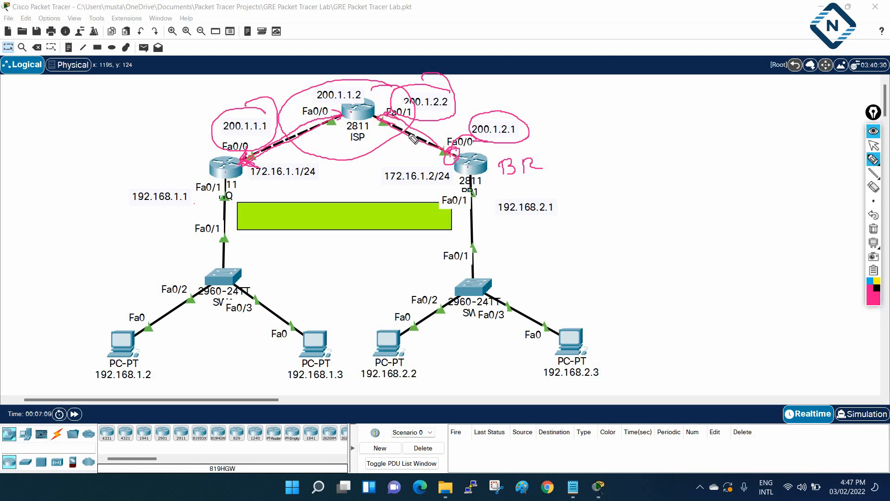
Step: Clear the pen annotations, circle only the ISP router, and erase that circle again
{"action": "left_click", "coordinate": [874, 228]}
{"action": "mouse_move", "coordinate": [395, 101]}
{"action": "left_mouse_down"}
{"action": "mouse_move", "coordinate": [333, 92]}
{"action": "mouse_move", "coordinate": [398, 99]}
{"action": "mouse_move", "coordinate": [367, 126]}
{"action": "left_mouse_up"}
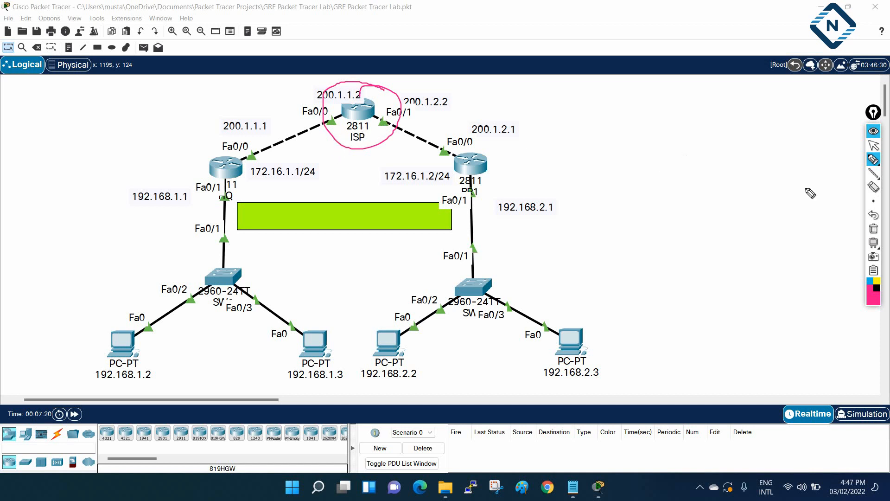
{"action": "left_click", "coordinate": [874, 229]}
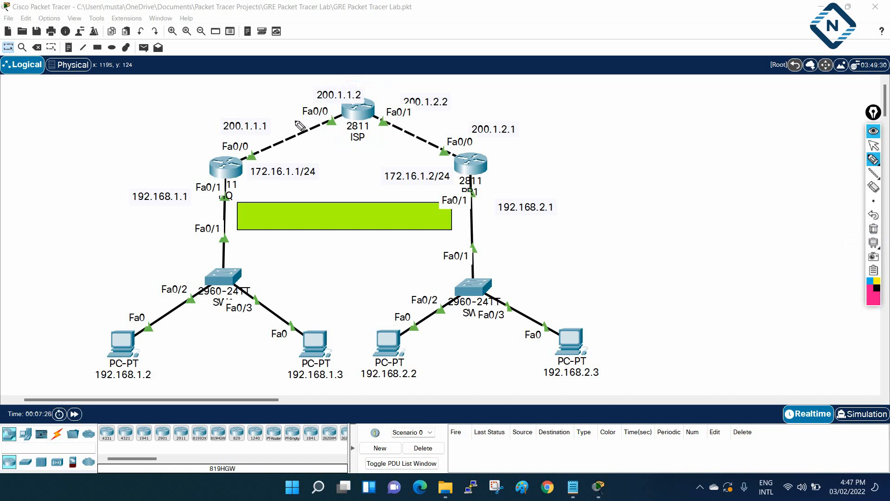
Step: Circle the public addresses 200.1.1.1 and 200.1.2.1 and draw arrows from both edge routers to the ISP
{"action": "mouse_move", "coordinate": [253, 110]}
{"action": "left_mouse_down"}
{"action": "mouse_move", "coordinate": [268, 118]}
{"action": "mouse_move", "coordinate": [258, 110]}
{"action": "mouse_move", "coordinate": [237, 150]}
{"action": "mouse_move", "coordinate": [242, 165]}
{"action": "mouse_move", "coordinate": [344, 107]}
{"action": "left_mouse_up"}
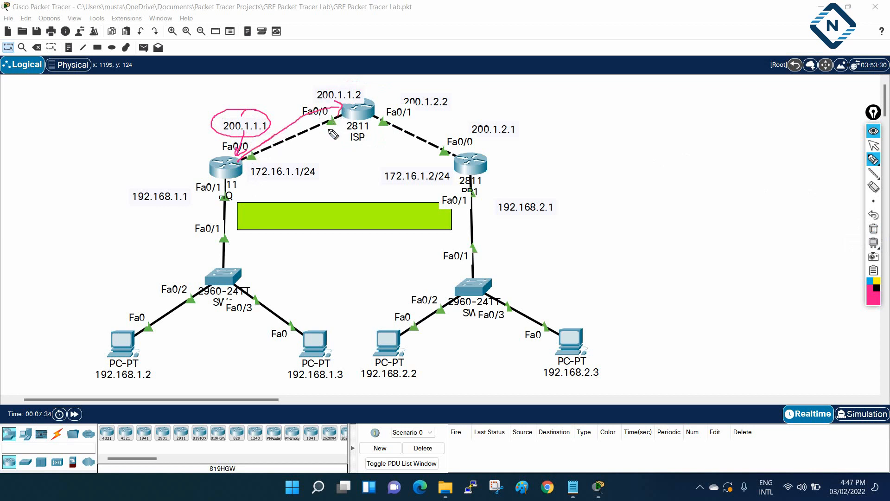
{"action": "mouse_move", "coordinate": [465, 151]}
{"action": "left_mouse_down"}
{"action": "mouse_move", "coordinate": [432, 123]}
{"action": "mouse_move", "coordinate": [379, 110]}
{"action": "left_mouse_up"}
{"action": "mouse_move", "coordinate": [510, 120]}
{"action": "left_mouse_down"}
{"action": "mouse_move", "coordinate": [468, 147]}
{"action": "mouse_move", "coordinate": [502, 117]}
{"action": "left_mouse_up"}
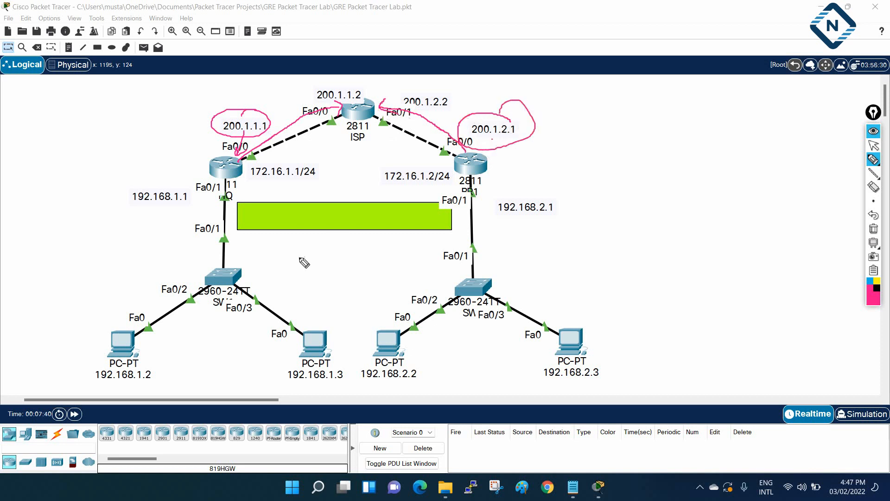
Step: Trace the path from PC 192.168.1.2 through the HQ router and from PC 192.168.2.3 through the branch router toward the ISP
{"action": "mouse_move", "coordinate": [116, 367]}
{"action": "left_mouse_down"}
{"action": "mouse_move", "coordinate": [134, 352]}
{"action": "mouse_move", "coordinate": [285, 111]}
{"action": "left_mouse_up"}
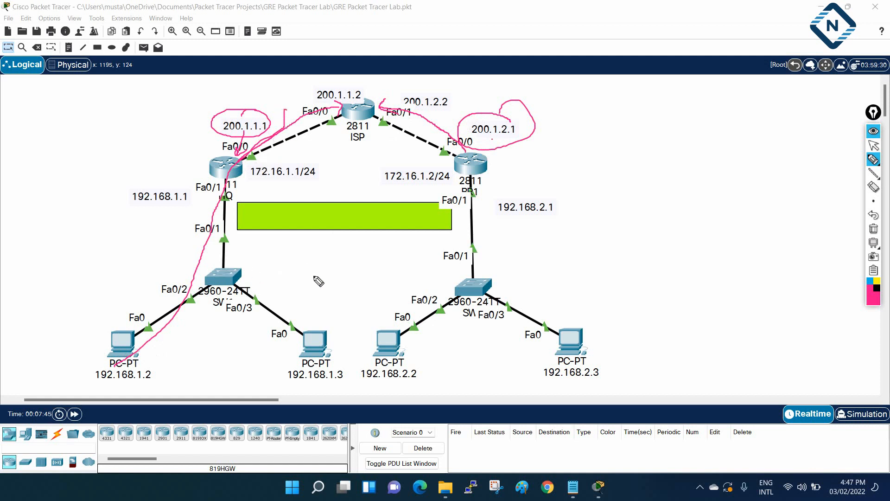
{"action": "mouse_move", "coordinate": [597, 329]}
{"action": "left_mouse_down"}
{"action": "mouse_move", "coordinate": [519, 313]}
{"action": "mouse_move", "coordinate": [464, 148]}
{"action": "mouse_move", "coordinate": [377, 104]}
{"action": "left_mouse_up"}
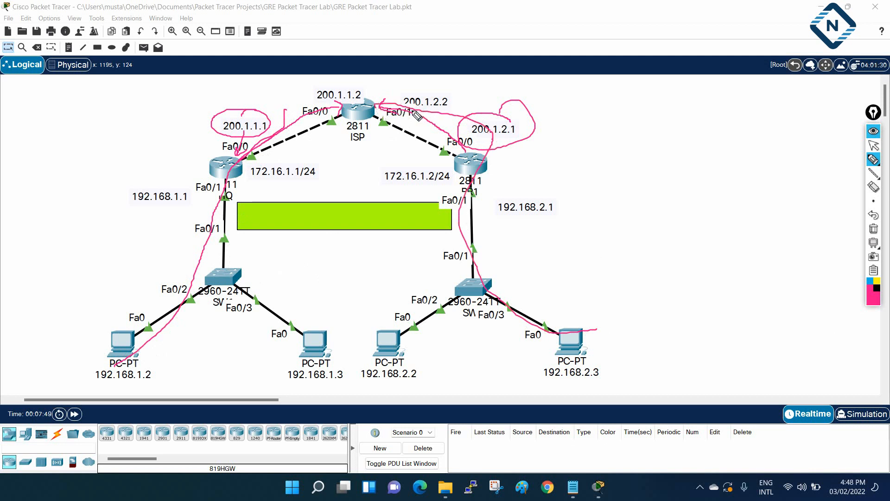
Step: Circle the PCs 192.168.1.2 and 192.168.2.2, and clear all pen annotations
{"action": "mouse_move", "coordinate": [170, 367]}
{"action": "left_mouse_down"}
{"action": "mouse_move", "coordinate": [120, 389]}
{"action": "mouse_move", "coordinate": [150, 354]}
{"action": "left_mouse_up"}
{"action": "mouse_move", "coordinate": [401, 359]}
{"action": "left_mouse_down"}
{"action": "mouse_move", "coordinate": [417, 371]}
{"action": "mouse_move", "coordinate": [366, 388]}
{"action": "mouse_move", "coordinate": [396, 358]}
{"action": "left_mouse_up"}
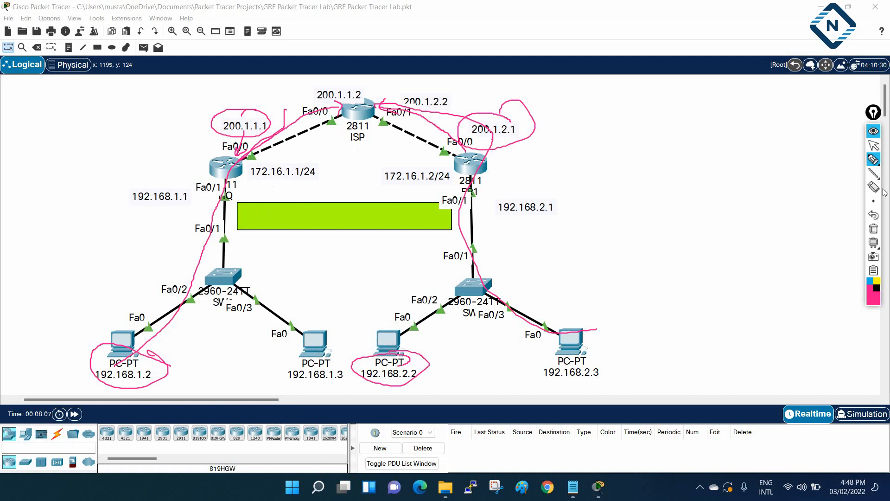
{"action": "left_click", "coordinate": [874, 229]}
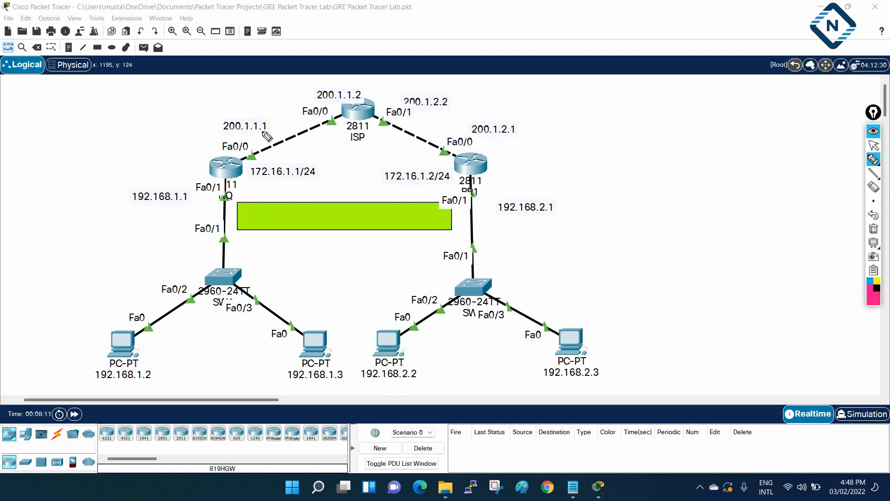
Step: Circle the public addresses 200.1.1.1, 200.1.1.2 and 200.1.2.1, enclose the ISP router, and add short arrows marking its Fa0/1 and the HQ router's Fa0/0
{"action": "mouse_move", "coordinate": [266, 118]}
{"action": "left_mouse_down"}
{"action": "mouse_move", "coordinate": [211, 127]}
{"action": "mouse_move", "coordinate": [265, 120]}
{"action": "left_mouse_up"}
{"action": "mouse_move", "coordinate": [330, 81]}
{"action": "left_mouse_down"}
{"action": "mouse_move", "coordinate": [355, 107]}
{"action": "mouse_move", "coordinate": [325, 76]}
{"action": "mouse_move", "coordinate": [315, 146]}
{"action": "mouse_move", "coordinate": [449, 112]}
{"action": "mouse_move", "coordinate": [343, 82]}
{"action": "mouse_move", "coordinate": [326, 125]}
{"action": "left_mouse_up"}
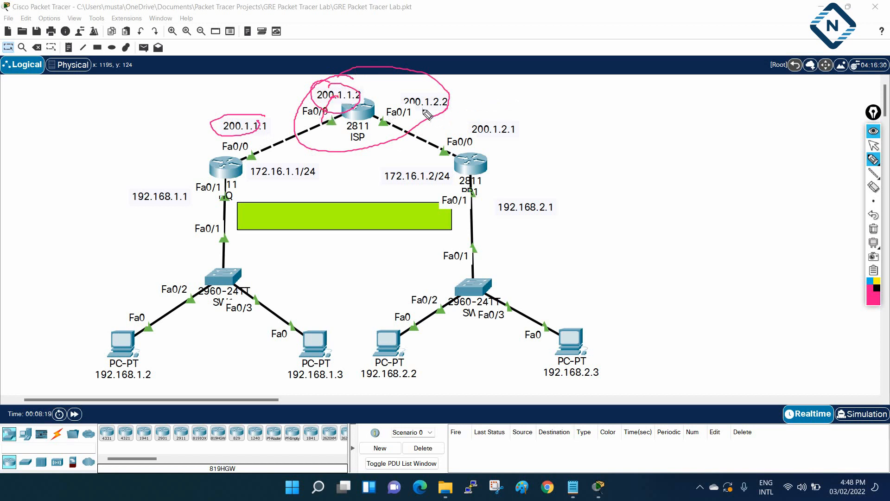
{"action": "mouse_move", "coordinate": [425, 106]}
{"action": "left_mouse_down"}
{"action": "mouse_move", "coordinate": [397, 120]}
{"action": "mouse_move", "coordinate": [406, 120]}
{"action": "left_mouse_up"}
{"action": "mouse_move", "coordinate": [502, 114]}
{"action": "left_mouse_down"}
{"action": "mouse_move", "coordinate": [449, 134]}
{"action": "mouse_move", "coordinate": [507, 140]}
{"action": "mouse_move", "coordinate": [457, 151]}
{"action": "left_mouse_up"}
{"action": "left_click_drag", "start_coordinate": [229, 147], "coordinate": [235, 152]}
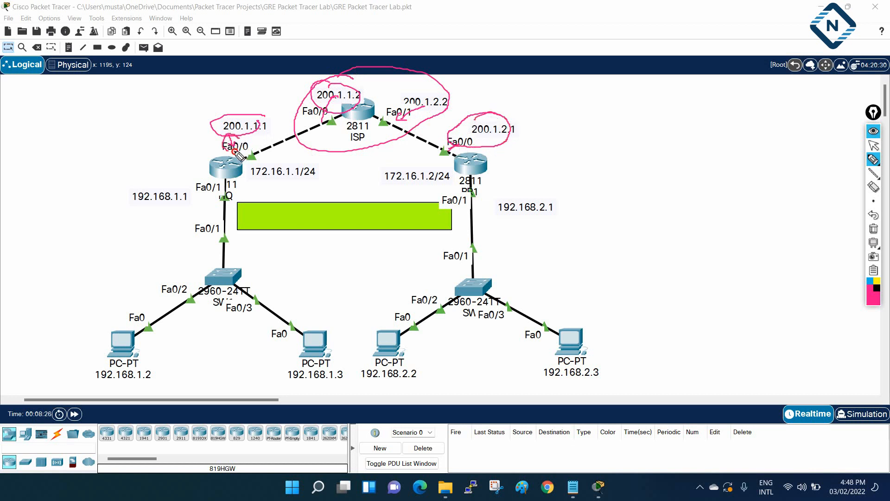
Step: Circle and underline the HQ LAN address 192.168.1.1, and circle the branch LAN address 192.168.2.1
{"action": "mouse_move", "coordinate": [187, 180]}
{"action": "left_mouse_down"}
{"action": "mouse_move", "coordinate": [126, 187]}
{"action": "mouse_move", "coordinate": [212, 218]}
{"action": "mouse_move", "coordinate": [232, 180]}
{"action": "mouse_move", "coordinate": [160, 177]}
{"action": "left_mouse_up"}
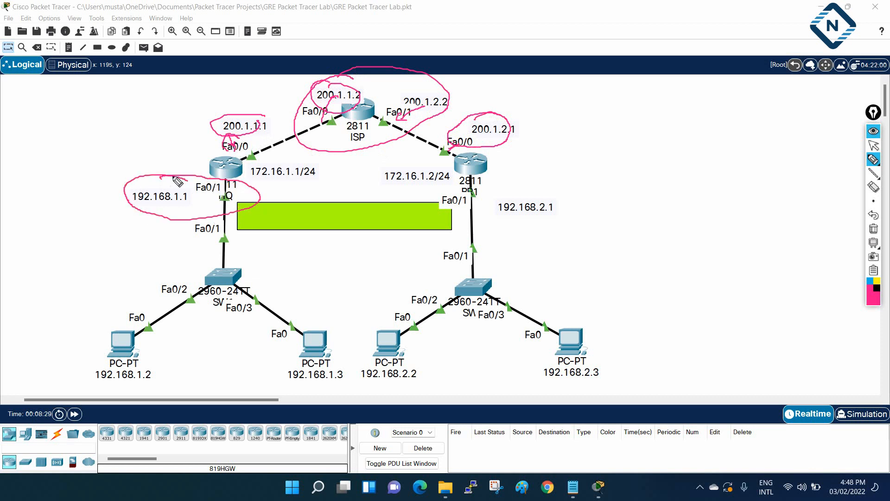
{"action": "left_click", "coordinate": [170, 208]}
{"action": "left_click", "coordinate": [146, 208]}
{"action": "left_click_drag", "start_coordinate": [146, 207], "coordinate": [197, 214]}
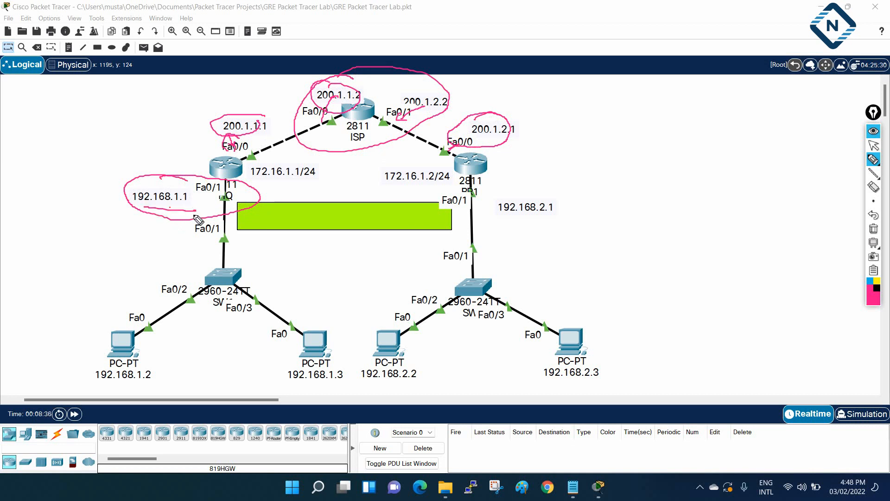
{"action": "mouse_move", "coordinate": [564, 193]}
{"action": "left_mouse_down"}
{"action": "mouse_move", "coordinate": [491, 228]}
{"action": "mouse_move", "coordinate": [549, 185]}
{"action": "left_mouse_up"}
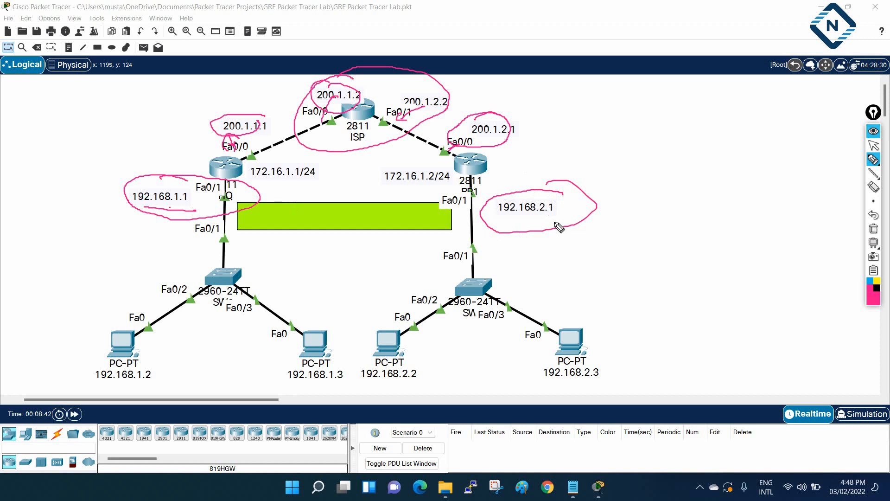
Step: Handwrite BR1 beside the branch router and clear all pen annotations
{"action": "left_click_drag", "start_coordinate": [496, 174], "coordinate": [497, 182]}
{"action": "left_click_drag", "start_coordinate": [491, 178], "coordinate": [497, 183]}
{"action": "left_click_drag", "start_coordinate": [508, 170], "coordinate": [532, 176]}
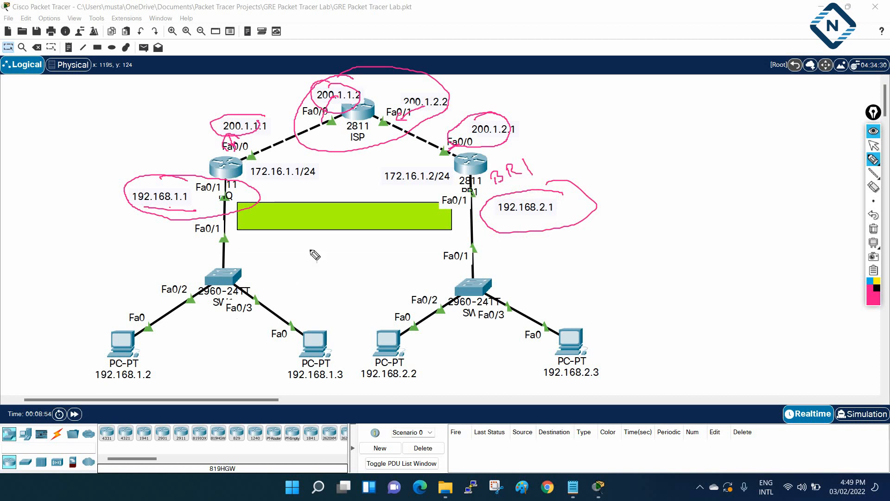
{"action": "left_click", "coordinate": [874, 229]}
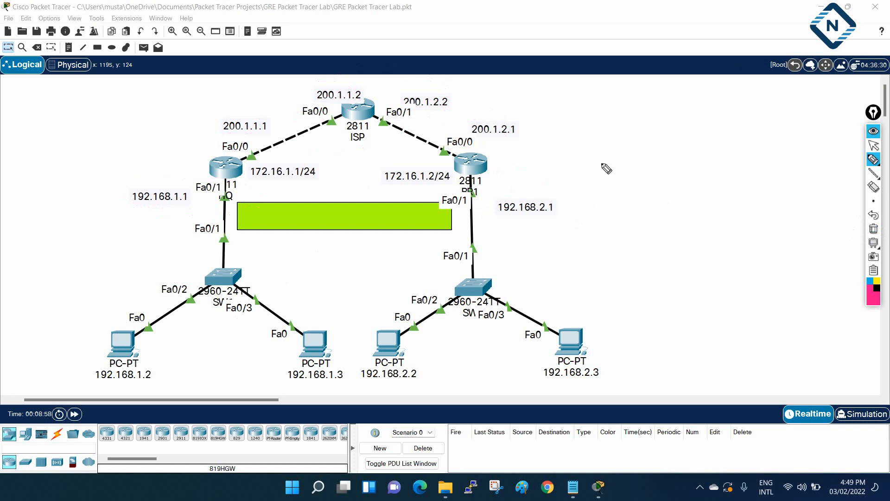
Step: Circle 200.1.1.1 and 200.1.2.1, and draw arrows from 200.1.1.1 and 192.168.1.1 to the HQ router's interfaces
{"action": "mouse_move", "coordinate": [256, 111]}
{"action": "left_mouse_down"}
{"action": "mouse_move", "coordinate": [279, 145]}
{"action": "mouse_move", "coordinate": [257, 110]}
{"action": "left_mouse_up"}
{"action": "mouse_move", "coordinate": [475, 111]}
{"action": "left_mouse_down"}
{"action": "mouse_move", "coordinate": [464, 132]}
{"action": "mouse_move", "coordinate": [476, 111]}
{"action": "left_mouse_up"}
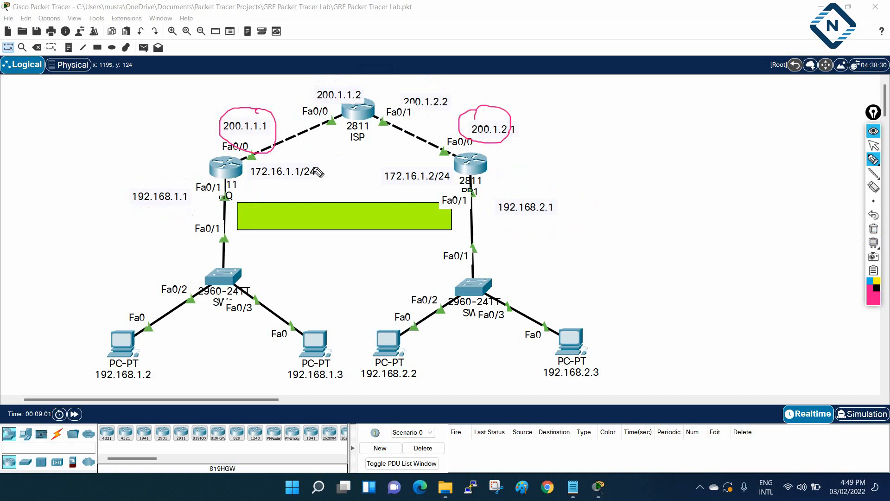
{"action": "left_click", "coordinate": [246, 137]}
{"action": "left_click_drag", "start_coordinate": [250, 134], "coordinate": [251, 151]}
{"action": "left_click_drag", "start_coordinate": [165, 202], "coordinate": [214, 192]}
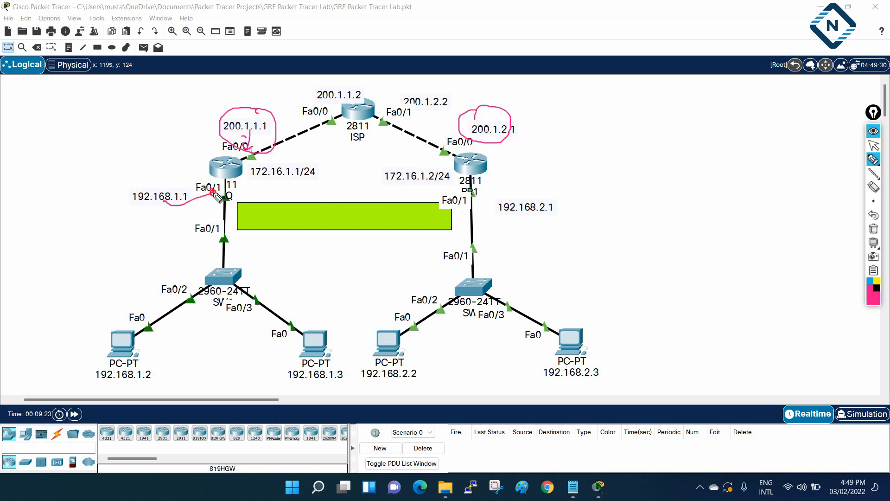
Step: Circle the ISP router, draw arrows from 192.168.2.1 to the branch router and from both edge routers to the ISP, and clear all annotations
{"action": "mouse_move", "coordinate": [348, 79]}
{"action": "left_mouse_down"}
{"action": "mouse_move", "coordinate": [299, 143]}
{"action": "mouse_move", "coordinate": [460, 124]}
{"action": "mouse_move", "coordinate": [390, 80]}
{"action": "mouse_move", "coordinate": [335, 87]}
{"action": "left_mouse_up"}
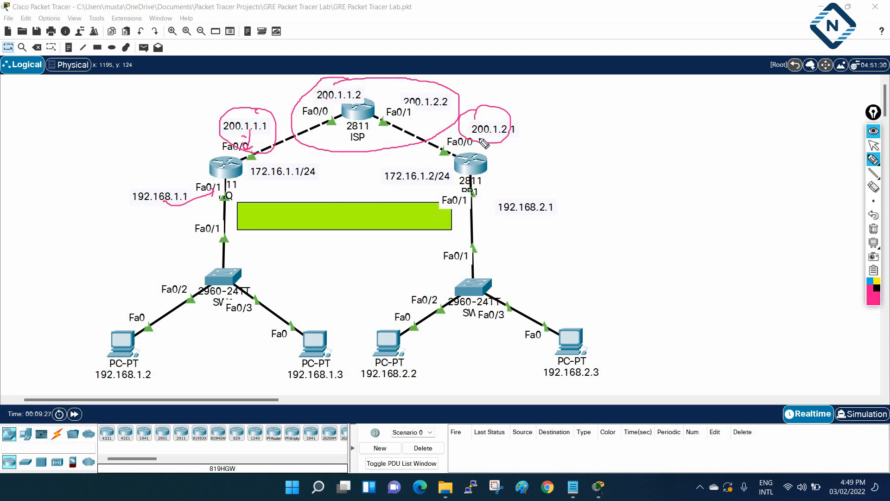
{"action": "left_click_drag", "start_coordinate": [498, 211], "coordinate": [491, 180]}
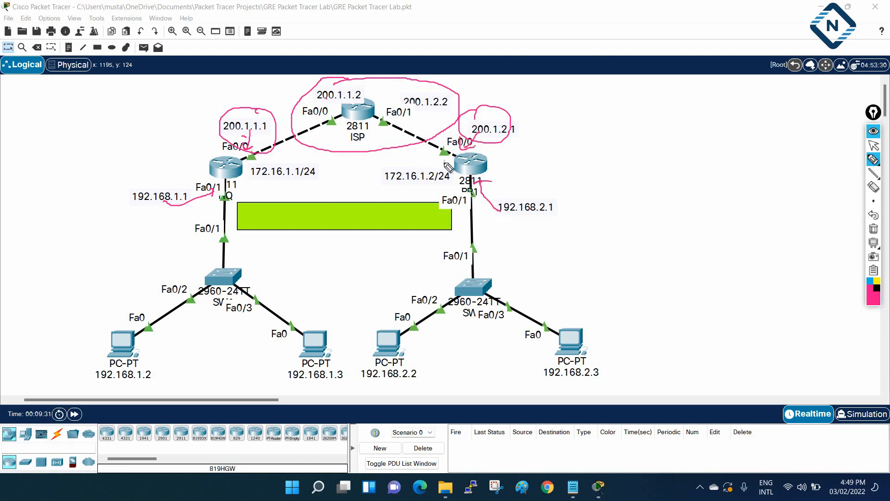
{"action": "mouse_move", "coordinate": [246, 153]}
{"action": "left_mouse_down"}
{"action": "mouse_move", "coordinate": [257, 112]}
{"action": "mouse_move", "coordinate": [353, 102]}
{"action": "left_mouse_up"}
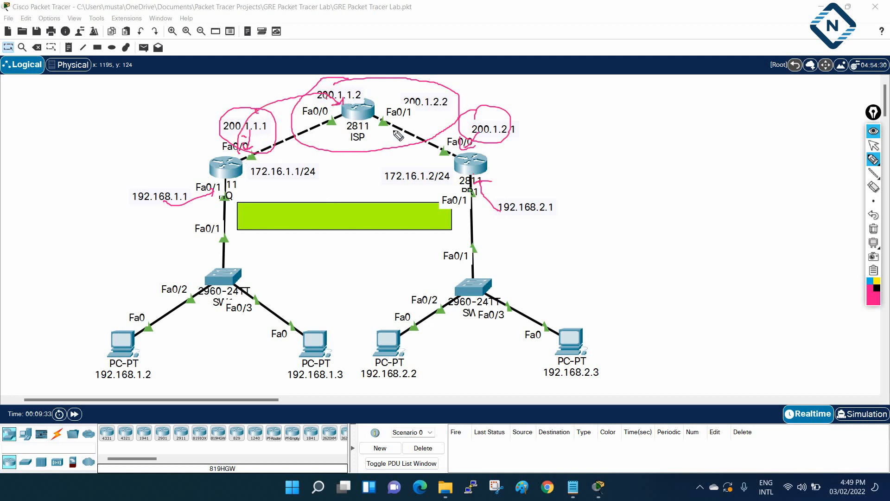
{"action": "left_click_drag", "start_coordinate": [448, 149], "coordinate": [370, 93]}
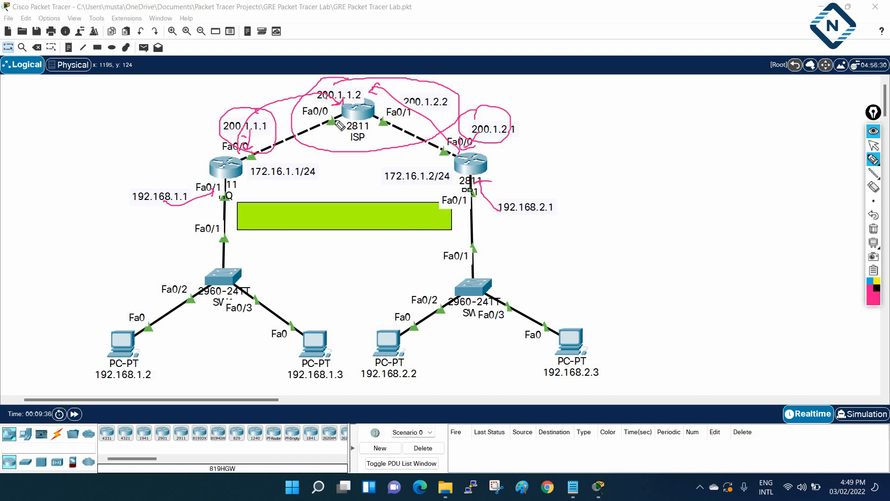
{"action": "left_click", "coordinate": [874, 228]}
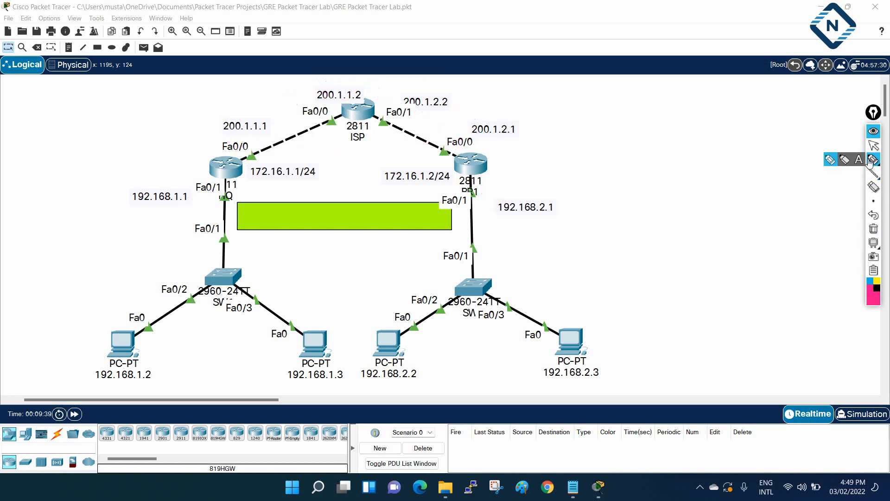
Step: Switch to GRE Packet Tracer Lab.txt in Notepad, highlight the ISP configuration briefly, and move the window clear of the annotation toolbar
{"action": "left_click", "coordinate": [873, 145]}
{"action": "left_click", "coordinate": [573, 484]}
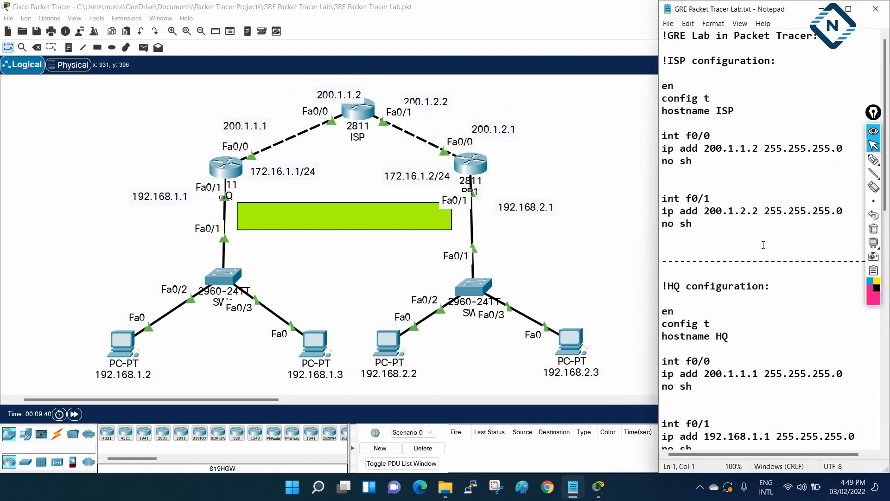
{"action": "left_click_drag", "start_coordinate": [663, 61], "coordinate": [697, 229]}
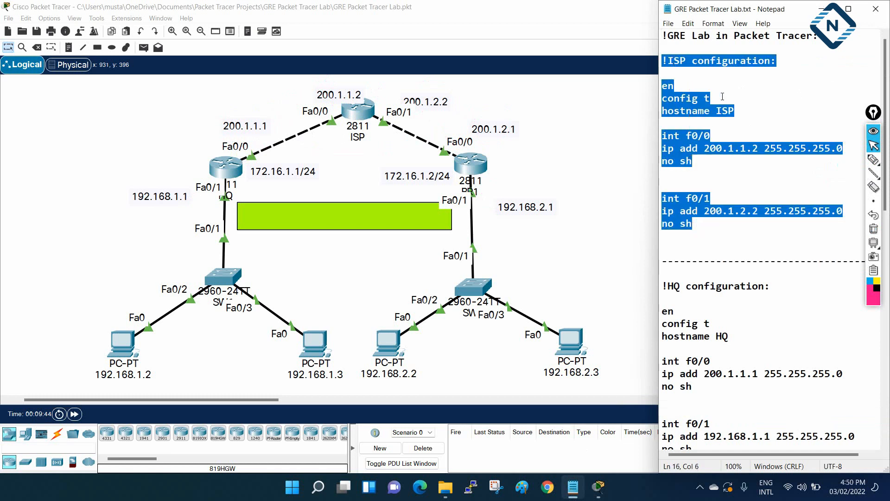
{"action": "left_click_drag", "start_coordinate": [748, 13], "coordinate": [688, 13]}
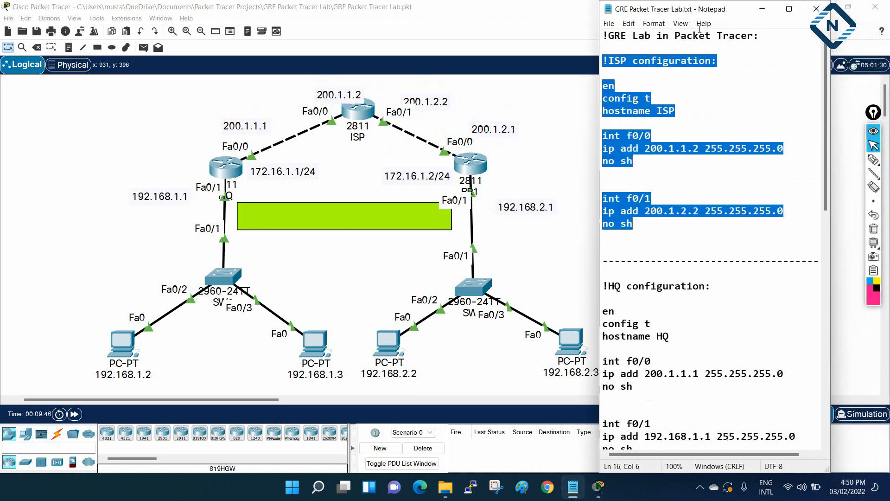
{"action": "left_click", "coordinate": [876, 160]}
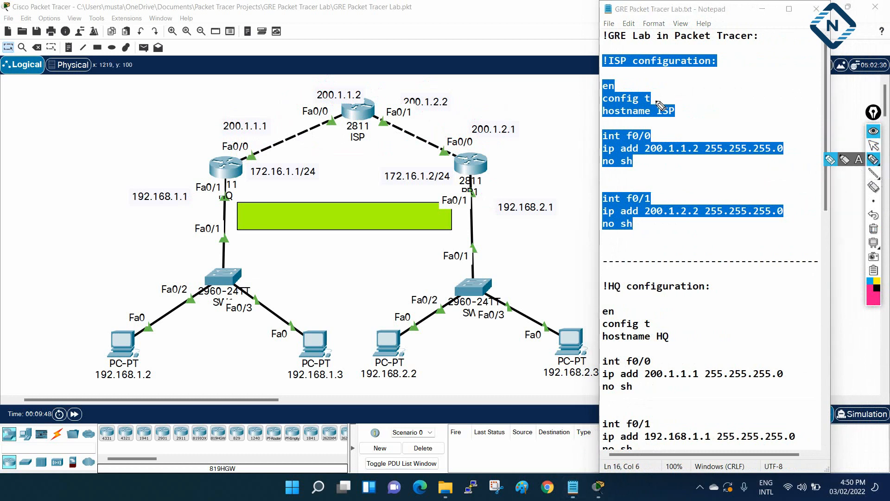
{"action": "left_click", "coordinate": [874, 145]}
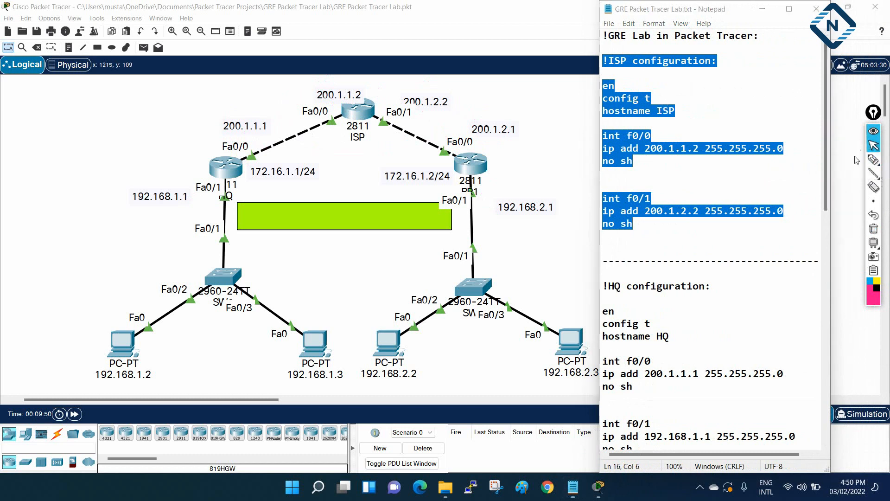
{"action": "left_click", "coordinate": [605, 123]}
Step: Tick the hostname ISP line, circle the ISP router, and draw arrows from 200.1.1.2 and 200.1.2.2 to its interfaces
{"action": "left_click", "coordinate": [874, 160]}
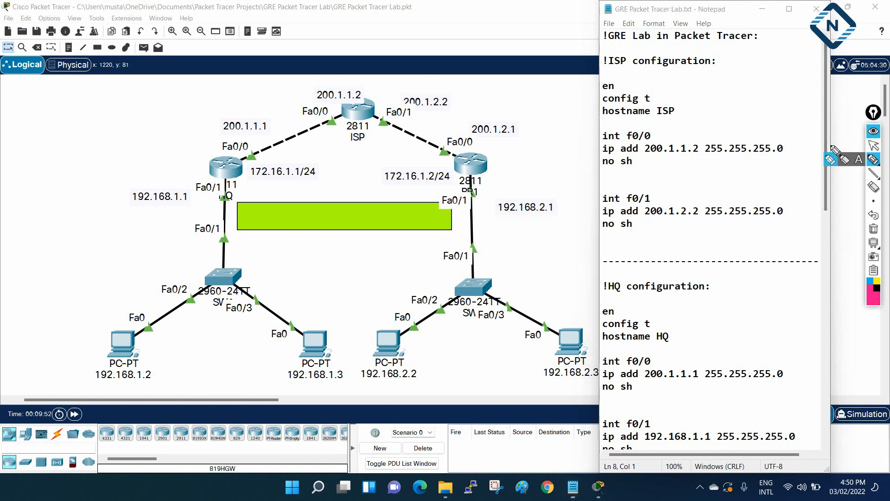
{"action": "left_click_drag", "start_coordinate": [679, 113], "coordinate": [692, 107]}
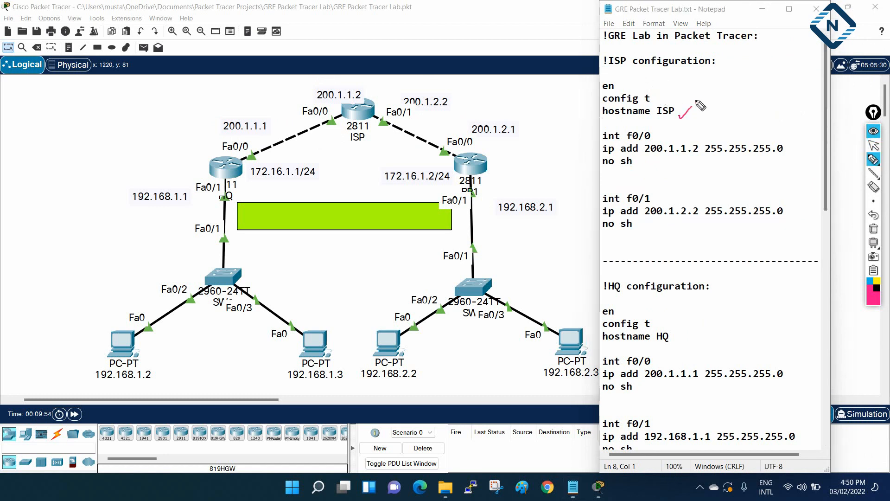
{"action": "mouse_move", "coordinate": [356, 85]}
{"action": "left_mouse_down"}
{"action": "mouse_move", "coordinate": [328, 140]}
{"action": "mouse_move", "coordinate": [360, 84]}
{"action": "left_mouse_up"}
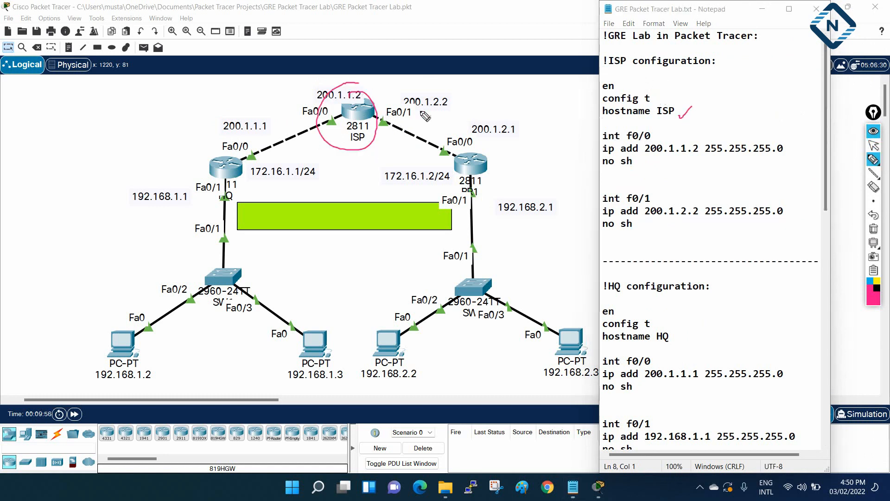
{"action": "left_click_drag", "start_coordinate": [333, 113], "coordinate": [333, 102]}
{"action": "left_click_drag", "start_coordinate": [425, 106], "coordinate": [393, 121]}
Step: Circle the whole ISP configuration block in the notes and clear all pen annotations
{"action": "mouse_move", "coordinate": [599, 236]}
{"action": "left_mouse_down"}
{"action": "mouse_move", "coordinate": [685, 249]}
{"action": "mouse_move", "coordinate": [801, 186]}
{"action": "mouse_move", "coordinate": [771, 83]}
{"action": "mouse_move", "coordinate": [645, 49]}
{"action": "mouse_move", "coordinate": [600, 90]}
{"action": "mouse_move", "coordinate": [611, 207]}
{"action": "left_mouse_up"}
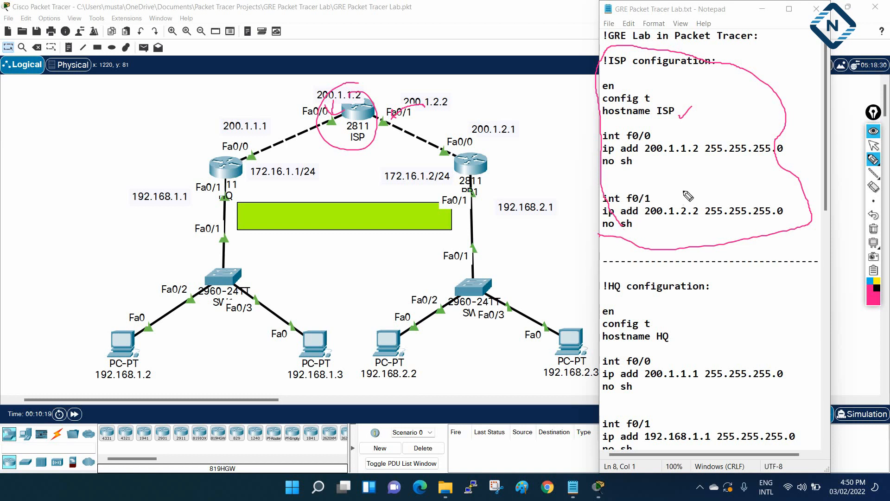
{"action": "left_click", "coordinate": [874, 228]}
{"action": "left_click", "coordinate": [874, 146]}
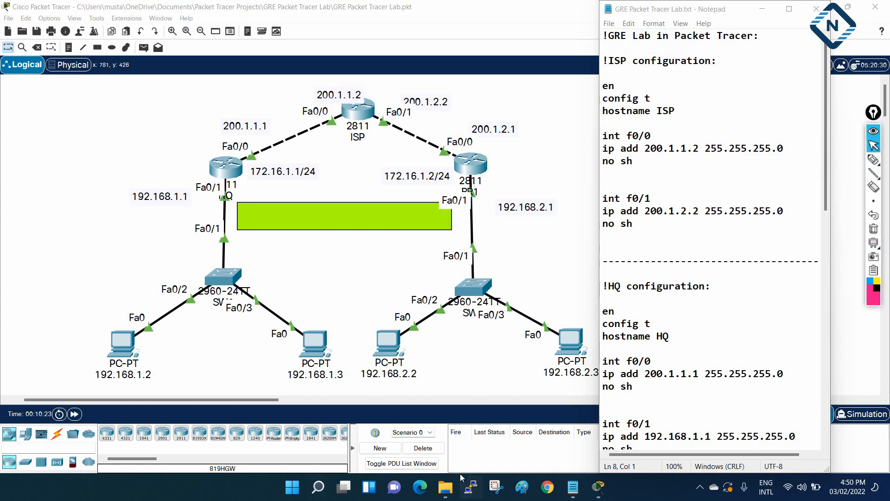
Step: In the HQ configuration, tick en, config t and hostname HQ, and circle the int f0/0 block and the matching 200.1.1.1 interface in the topology
{"action": "scroll", "coordinate": [737, 369], "scroll_direction": "down", "scroll_amount": 6}
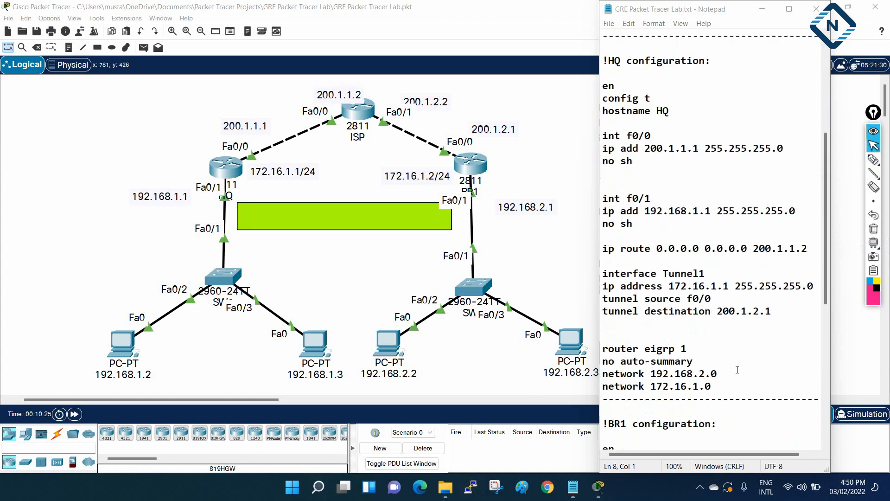
{"action": "left_click", "coordinate": [873, 160]}
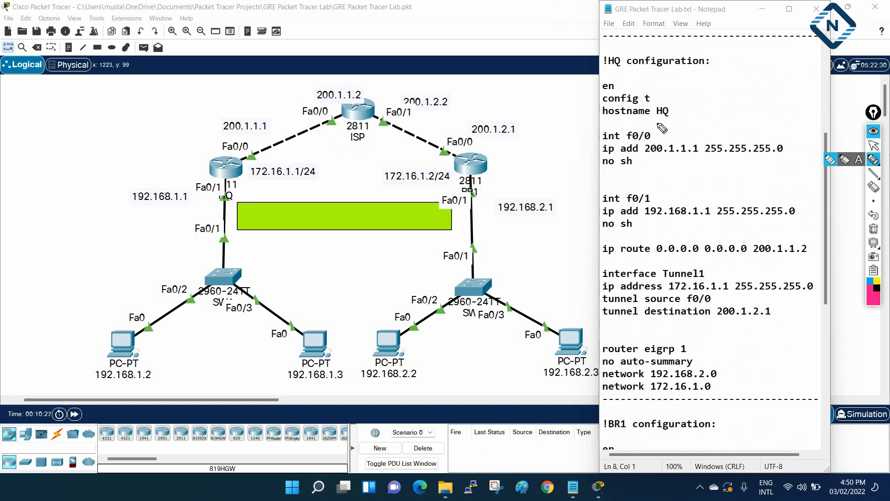
{"action": "mouse_move", "coordinate": [619, 87]}
{"action": "left_mouse_down"}
{"action": "mouse_move", "coordinate": [636, 76]}
{"action": "mouse_move", "coordinate": [690, 108]}
{"action": "left_mouse_up"}
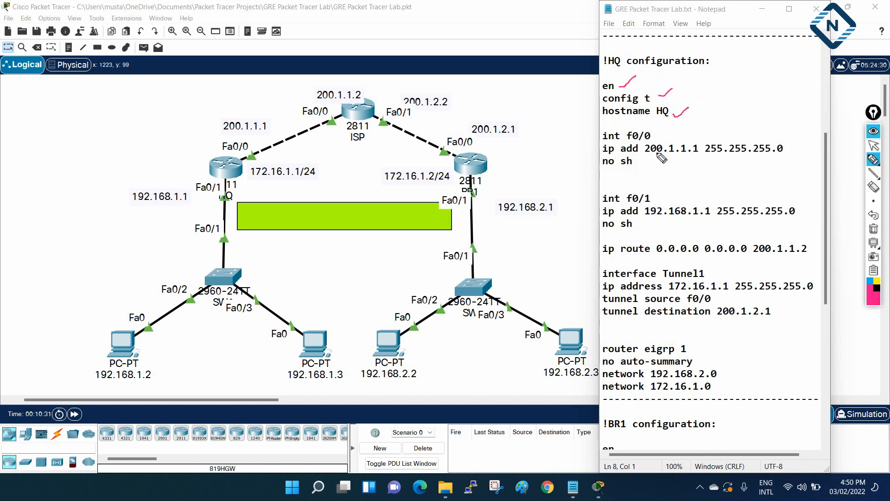
{"action": "mouse_move", "coordinate": [610, 172]}
{"action": "left_mouse_down"}
{"action": "mouse_move", "coordinate": [794, 168]}
{"action": "mouse_move", "coordinate": [732, 132]}
{"action": "mouse_move", "coordinate": [607, 127]}
{"action": "left_mouse_up"}
{"action": "left_click_drag", "start_coordinate": [242, 122], "coordinate": [250, 158]}
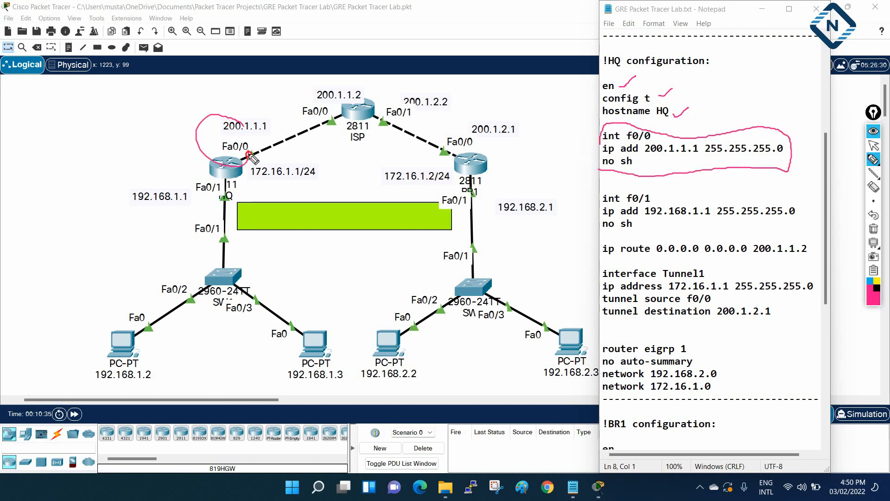
Step: Circle HQ's int f0/1 block, the matching 192.168.1.1 in the topology, and the default route line to 200.1.1.2
{"action": "mouse_move", "coordinate": [619, 187]}
{"action": "left_mouse_down"}
{"action": "mouse_move", "coordinate": [599, 212]}
{"action": "mouse_move", "coordinate": [733, 230]}
{"action": "mouse_move", "coordinate": [822, 214]}
{"action": "mouse_move", "coordinate": [677, 188]}
{"action": "mouse_move", "coordinate": [588, 190]}
{"action": "left_mouse_up"}
{"action": "mouse_move", "coordinate": [239, 176]}
{"action": "left_mouse_down"}
{"action": "mouse_move", "coordinate": [170, 176]}
{"action": "mouse_move", "coordinate": [121, 202]}
{"action": "mouse_move", "coordinate": [250, 188]}
{"action": "mouse_move", "coordinate": [243, 181]}
{"action": "left_mouse_up"}
{"action": "mouse_move", "coordinate": [602, 258]}
{"action": "left_mouse_down"}
{"action": "mouse_move", "coordinate": [781, 261]}
{"action": "mouse_move", "coordinate": [818, 242]}
{"action": "mouse_move", "coordinate": [682, 238]}
{"action": "mouse_move", "coordinate": [602, 248]}
{"action": "left_mouse_up"}
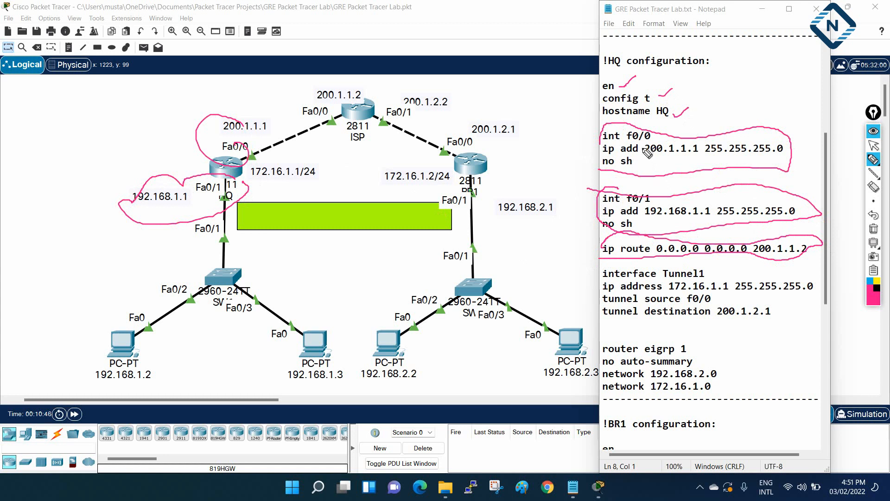
Step: Circle the branch router in the topology and clear all pen annotations
{"action": "mouse_move", "coordinate": [479, 111]}
{"action": "left_mouse_down"}
{"action": "mouse_move", "coordinate": [429, 139]}
{"action": "mouse_move", "coordinate": [494, 132]}
{"action": "left_mouse_up"}
{"action": "left_click", "coordinate": [874, 145]}
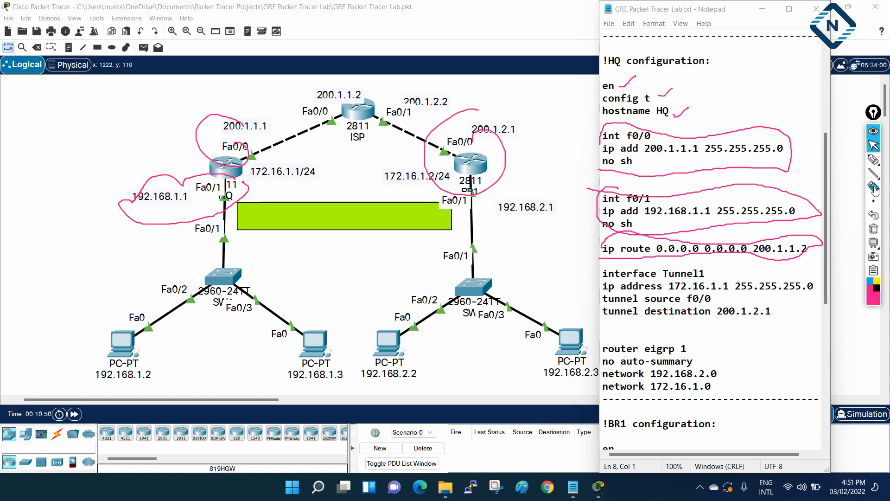
{"action": "left_click", "coordinate": [873, 228]}
Step: In the BR1 configuration, tick the en, config t, hostname BR1, int f0/0 and int f0/1 lines
{"action": "mouse_move", "coordinate": [825, 183]}
{"action": "left_mouse_down"}
{"action": "mouse_move", "coordinate": [830, 320]}
{"action": "mouse_move", "coordinate": [830, 303]}
{"action": "left_mouse_up"}
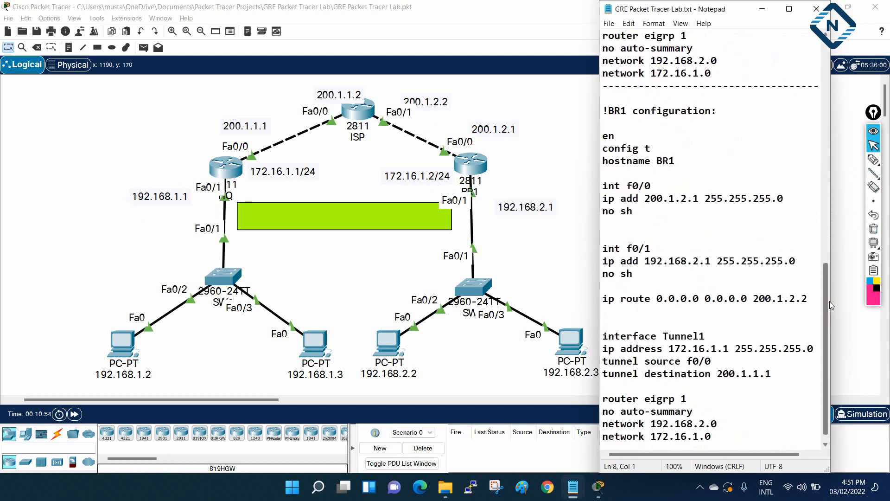
{"action": "left_click", "coordinate": [873, 160]}
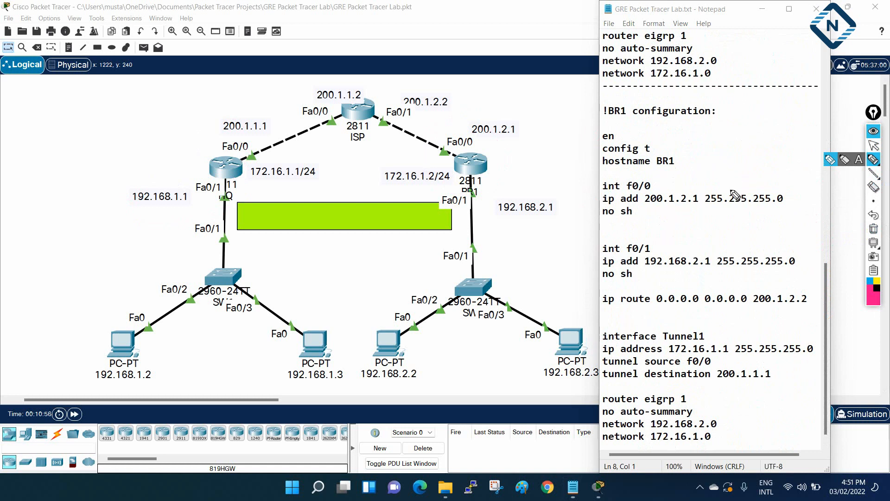
{"action": "mouse_move", "coordinate": [625, 137]}
{"action": "left_mouse_down"}
{"action": "mouse_move", "coordinate": [641, 131]}
{"action": "mouse_move", "coordinate": [693, 153]}
{"action": "left_mouse_up"}
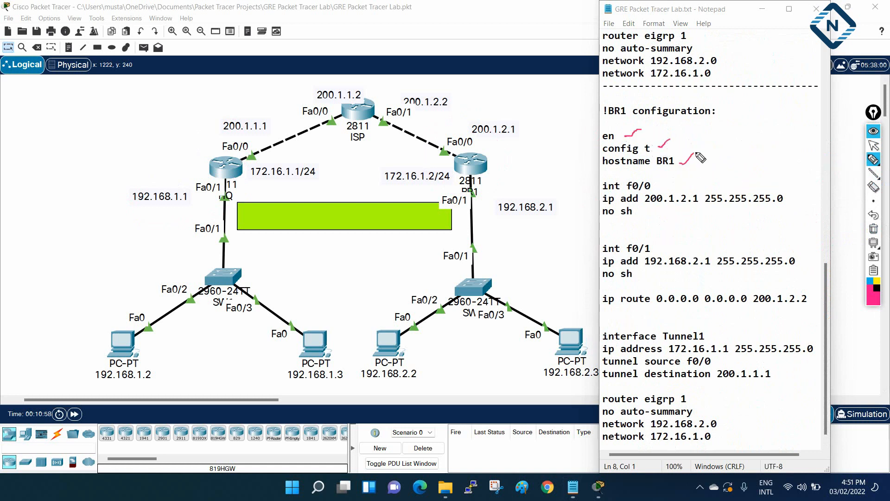
{"action": "left_click_drag", "start_coordinate": [659, 190], "coordinate": [681, 180]}
{"action": "left_click_drag", "start_coordinate": [656, 249], "coordinate": [676, 235]}
Step: Underline and tick BR1's default route to 200.1.2.2, and circle that address beside the ISP router
{"action": "left_click_drag", "start_coordinate": [604, 308], "coordinate": [747, 304]}
{"action": "left_click_drag", "start_coordinate": [809, 302], "coordinate": [824, 289]}
{"action": "mouse_move", "coordinate": [437, 88]}
{"action": "left_mouse_down"}
{"action": "mouse_move", "coordinate": [389, 108]}
{"action": "mouse_move", "coordinate": [407, 91]}
{"action": "left_mouse_up"}
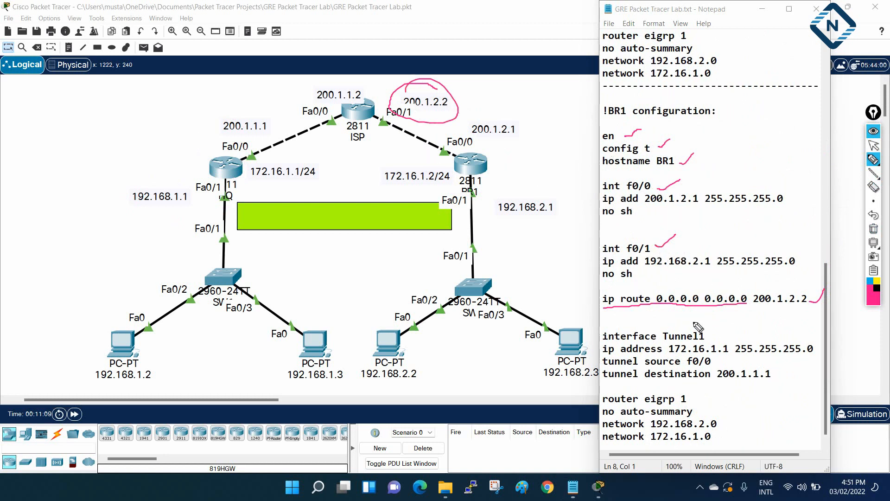
Step: Undo the circle around 200.1.2.2 and the tick beside BR1's default route
{"action": "left_click", "coordinate": [874, 215]}
{"action": "left_click", "coordinate": [874, 146]}
{"action": "left_click", "coordinate": [874, 215]}
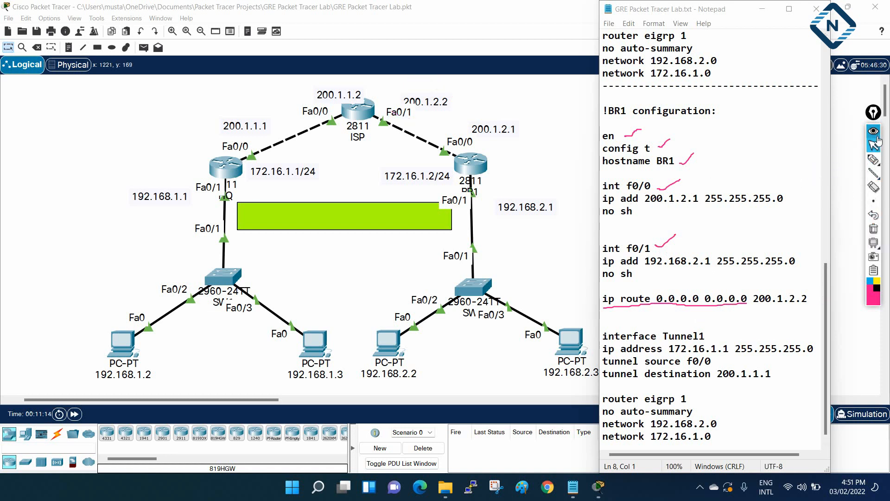
Step: Open the HQ router's command line, clear all pen annotations and enlarge the router window to full screen
{"action": "left_click", "coordinate": [671, 353]}
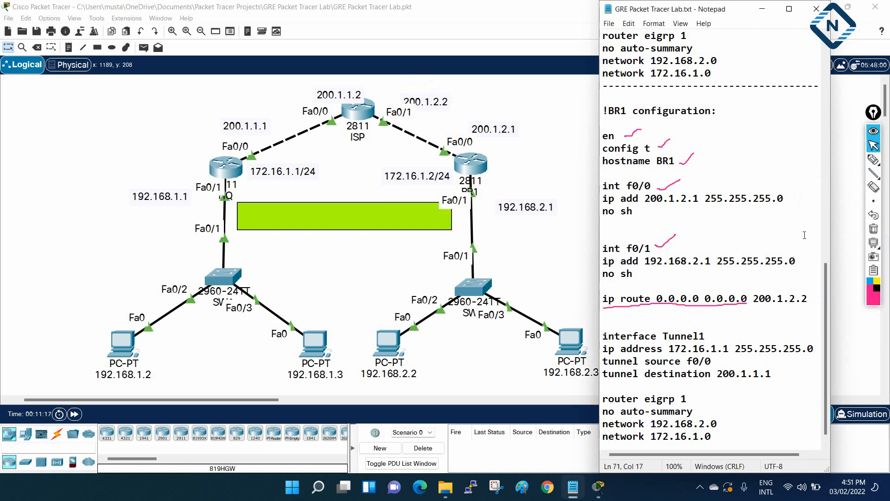
{"action": "left_click", "coordinate": [870, 147]}
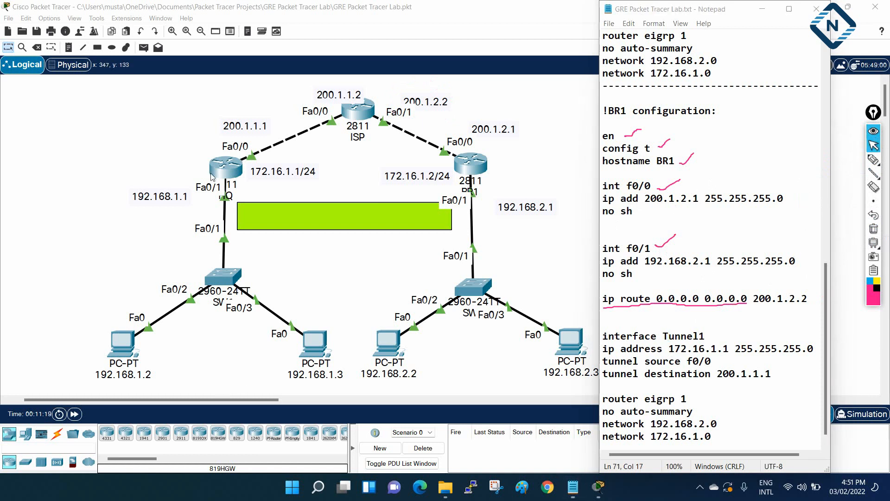
{"action": "left_click", "coordinate": [224, 170]}
{"action": "left_click", "coordinate": [361, 97]}
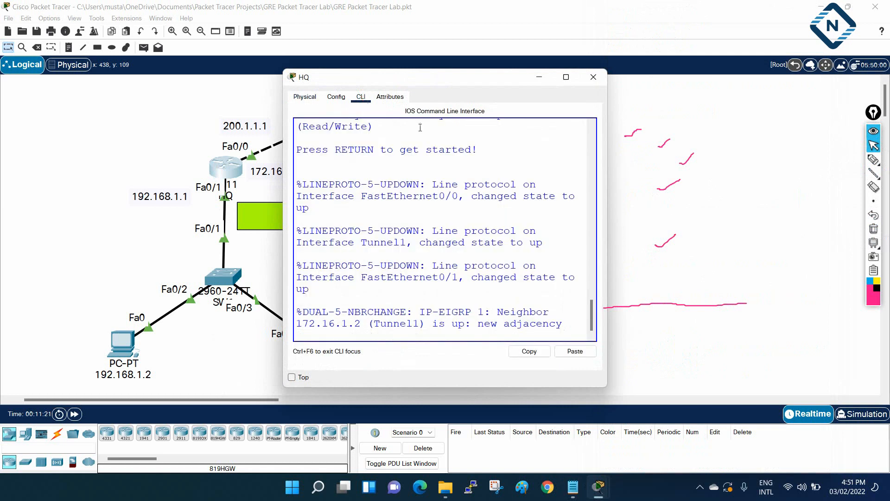
{"action": "left_click", "coordinate": [873, 228]}
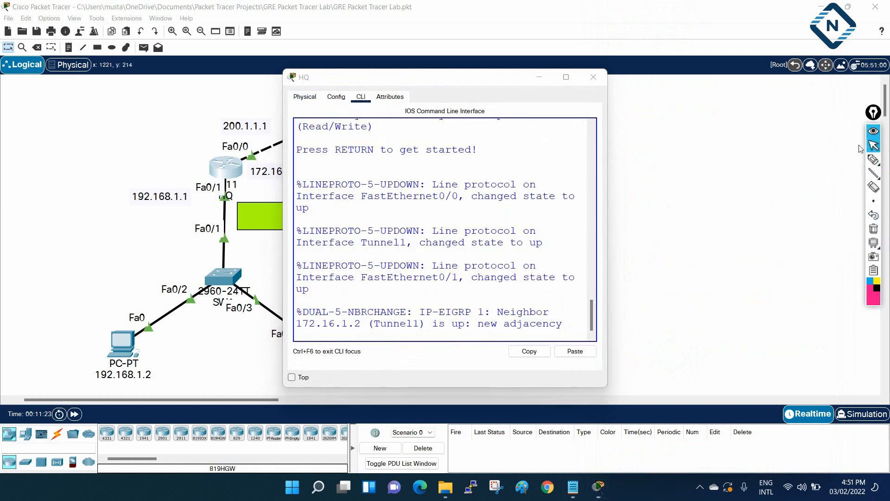
{"action": "left_click", "coordinate": [566, 77]}
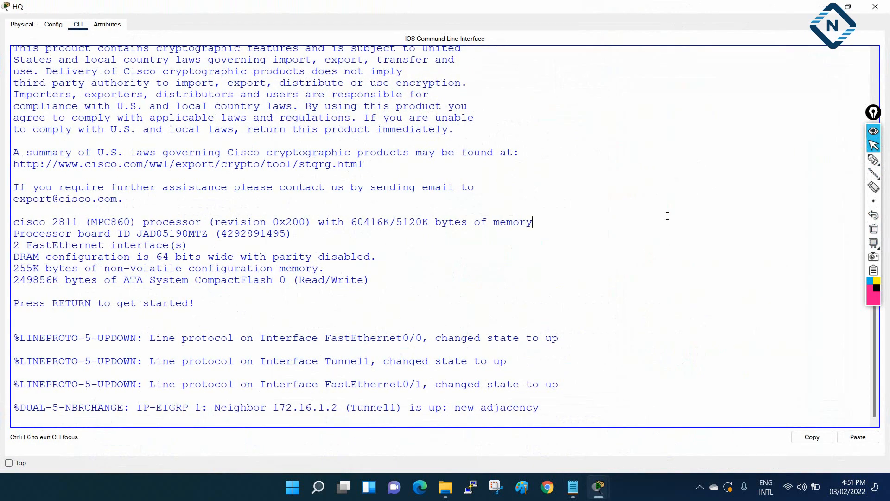
Step: Wake the HQ console and enter privileged mode with en
{"action": "key", "text": "Return"}
{"action": "key", "text": "Return"}
{"action": "key", "text": "Return"}
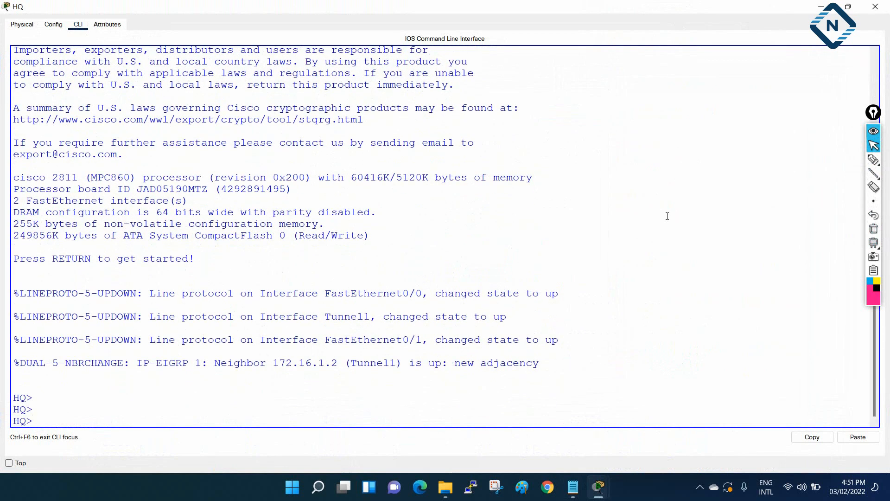
{"action": "key", "text": "Return"}
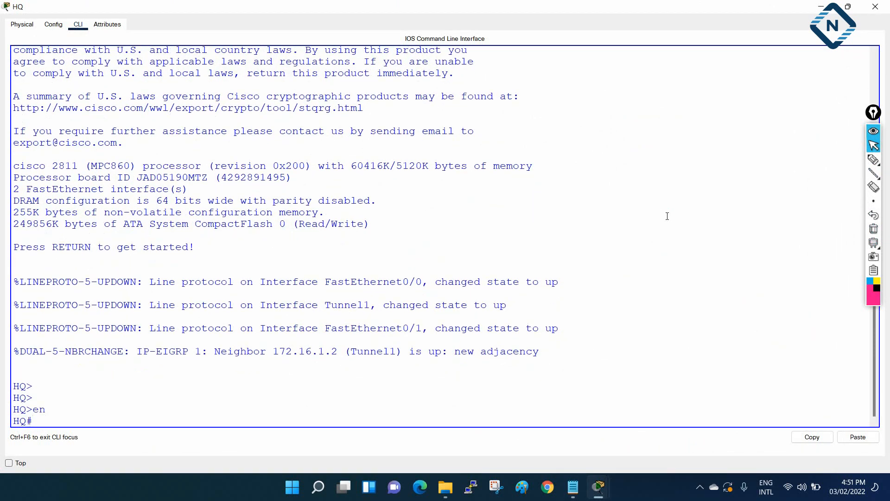
{"action": "type", "text": "config t"}
{"action": "key", "text": "Return"}
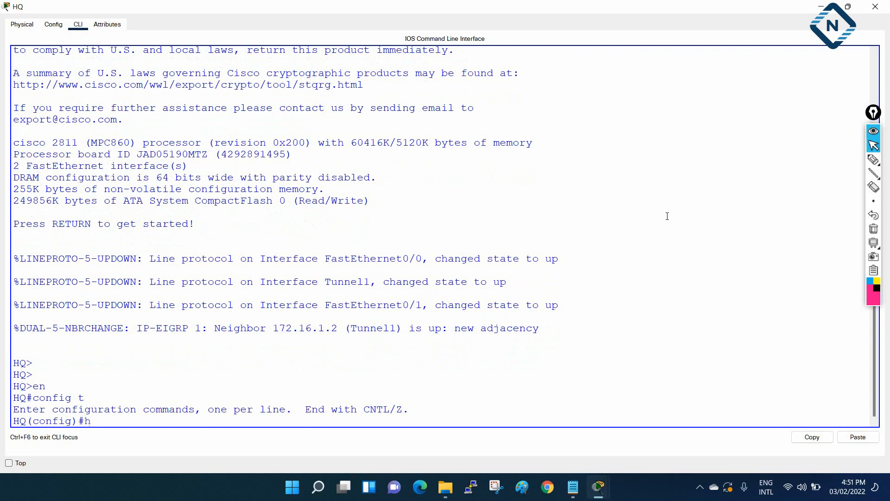
{"action": "type", "text": "exit"}
{"action": "key", "text": "Return"}
{"action": "key", "text": "Return"}
{"action": "key", "text": "Return"}
Step: Show the HQ router's configuration with sh run and page down to its interface sections
{"action": "type", "text": "sh ru"}
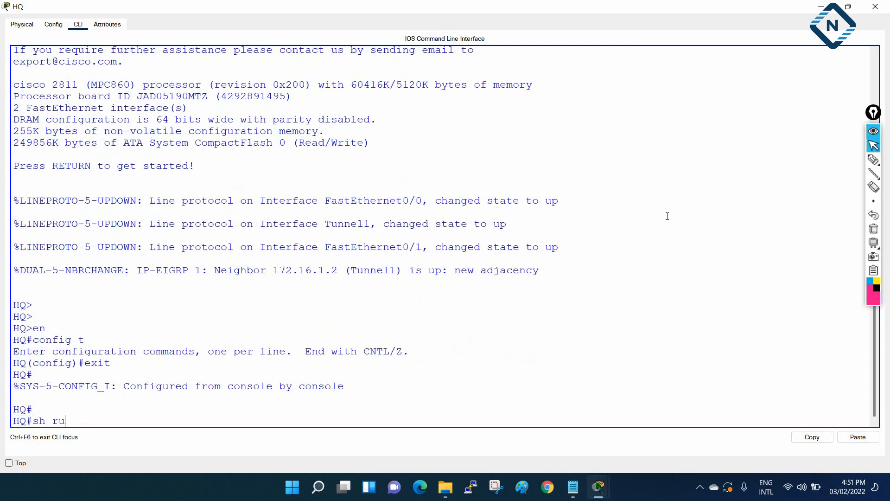
{"action": "type", "text": "n"}
{"action": "key", "text": "Return"}
{"action": "key", "text": "Return"}
{"action": "key", "text": "Return"}
{"action": "key", "text": "Return"}
{"action": "key", "text": "Return"}
{"action": "key", "text": "Return"}
{"action": "key", "text": "Return"}
{"action": "key", "text": "Return"}
{"action": "key", "text": "Return"}
{"action": "key", "text": "Return"}
{"action": "key", "text": "Return"}
{"action": "key", "text": "Return"}
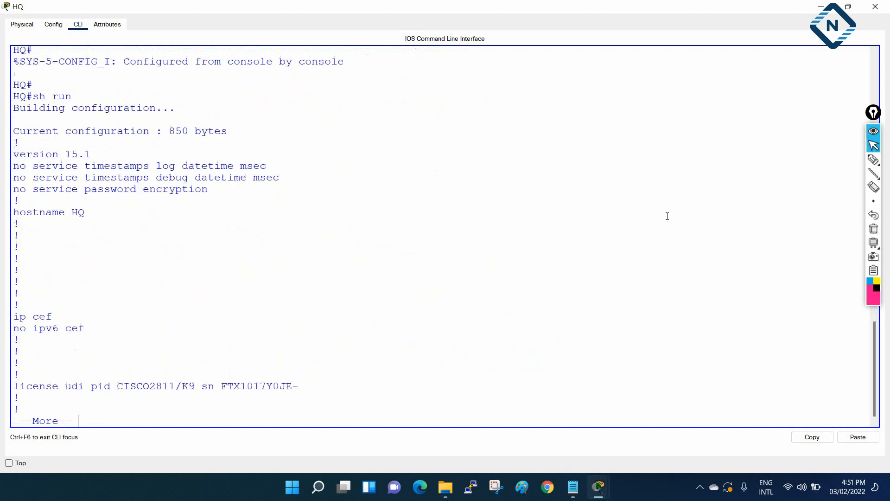
{"action": "key", "text": "Return"}
{"action": "key", "text": "Return"}
{"action": "key", "text": "Return"}
{"action": "key", "text": "Return"}
{"action": "key", "text": "Return"}
{"action": "key", "text": "Return"}
{"action": "key", "text": "Return"}
{"action": "key", "text": "Return"}
{"action": "key", "text": "Return"}
{"action": "key", "text": "Return"}
{"action": "key", "text": "Return"}
{"action": "key", "text": "Return"}
{"action": "key", "text": "Return"}
{"action": "key", "text": "Return"}
{"action": "key", "text": "Return"}
{"action": "key", "text": "Return"}
{"action": "key", "text": "Return"}
{"action": "key", "text": "Return"}
{"action": "key", "text": "Return"}
{"action": "key", "text": "Return"}
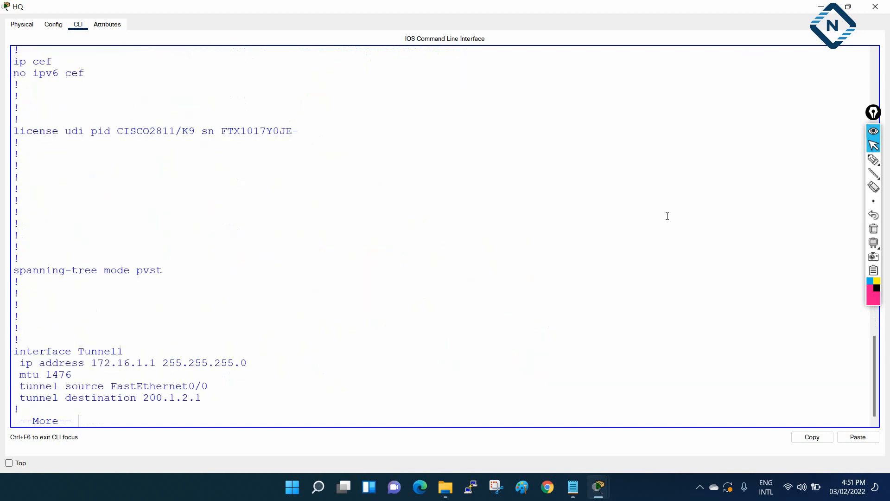
{"action": "key", "text": "Return"}
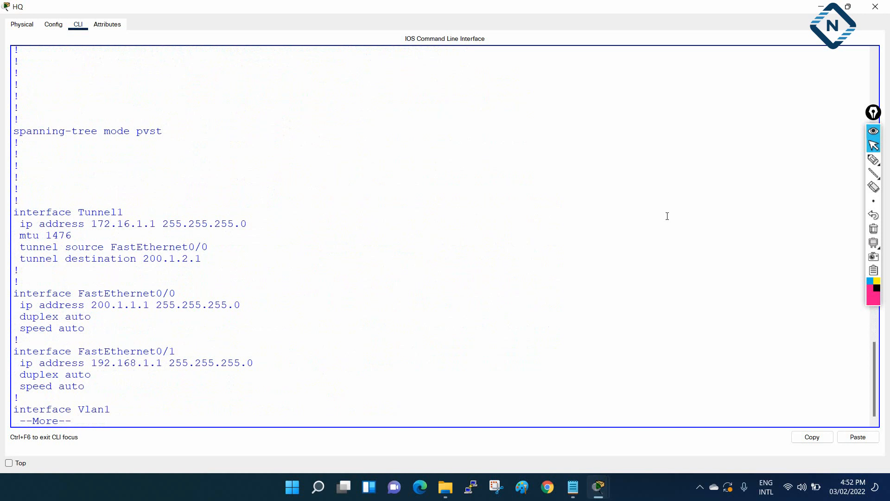
Step: Highlight the interface Tunnel1 block in HQ's running configuration, from its address to its tunnel destination
{"action": "left_click_drag", "start_coordinate": [11, 207], "coordinate": [212, 266]}
{"action": "left_click", "coordinate": [298, 265]}
{"action": "scroll", "coordinate": [295, 259], "scroll_direction": "down", "scroll_amount": 1}
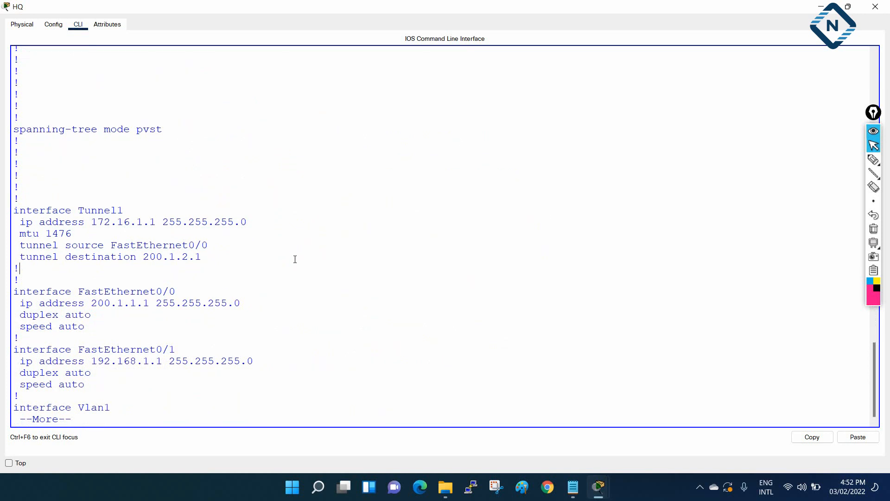
Step: Page through the rest of HQ's running configuration to its end and return to the topology
{"action": "key", "text": "Return"}
{"action": "key", "text": "Return"}
{"action": "key", "text": "Return"}
{"action": "key", "text": "Return"}
{"action": "key", "text": "Return"}
{"action": "key", "text": "Return"}
{"action": "key", "text": "Return"}
{"action": "key", "text": "Return"}
{"action": "key", "text": "Return"}
{"action": "key", "text": "Return"}
{"action": "key", "text": "Return"}
{"action": "key", "text": "Return"}
{"action": "key", "text": "Return"}
{"action": "key", "text": "Return"}
{"action": "key", "text": "Return"}
{"action": "key", "text": "Return"}
{"action": "key", "text": "Return"}
{"action": "key", "text": "Return"}
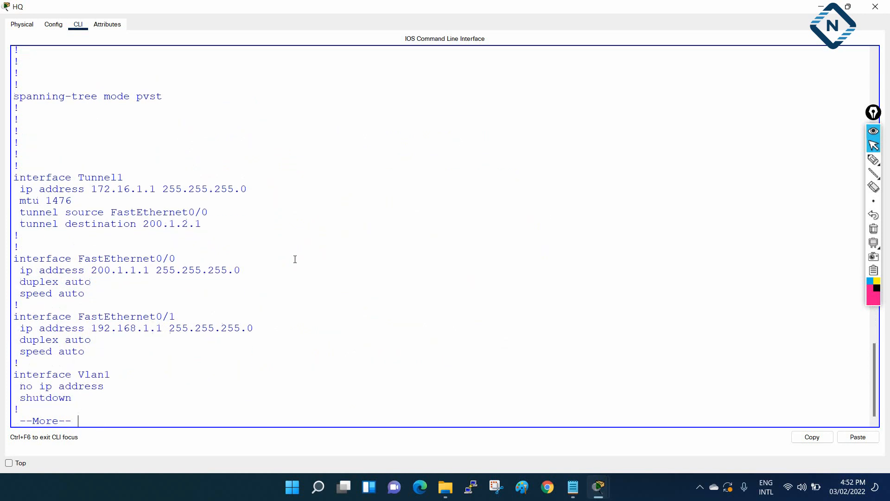
{"action": "key", "text": "Return"}
{"action": "key", "text": "Return"}
{"action": "key", "text": "Return"}
{"action": "key", "text": "Return"}
{"action": "key", "text": "Return"}
{"action": "key", "text": "Return"}
{"action": "key", "text": "Return"}
{"action": "key", "text": "Return"}
{"action": "key", "text": "Return"}
{"action": "key", "text": "Return"}
{"action": "key", "text": "Return"}
{"action": "key", "text": "Return"}
{"action": "key", "text": "Return"}
{"action": "key", "text": "Return"}
{"action": "key", "text": "Return"}
{"action": "key", "text": "Return"}
{"action": "key", "text": "Return"}
{"action": "key", "text": "Return"}
{"action": "key", "text": "Return"}
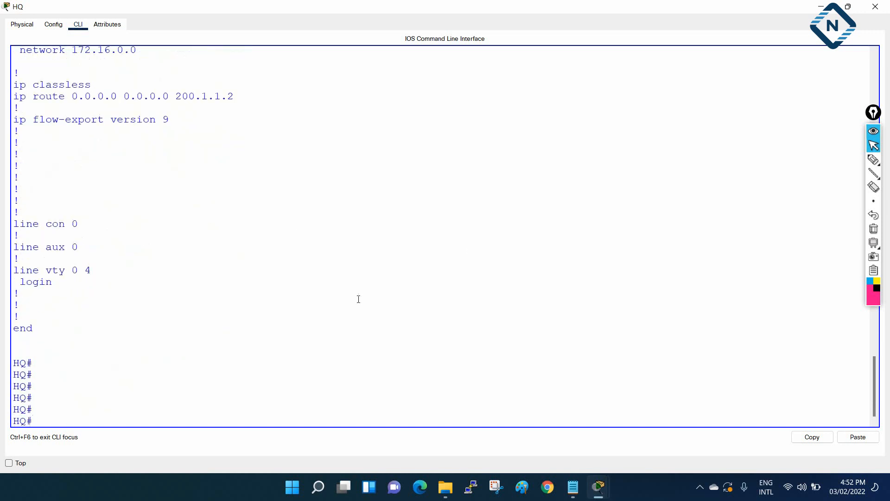
{"action": "left_click", "coordinate": [820, 13]}
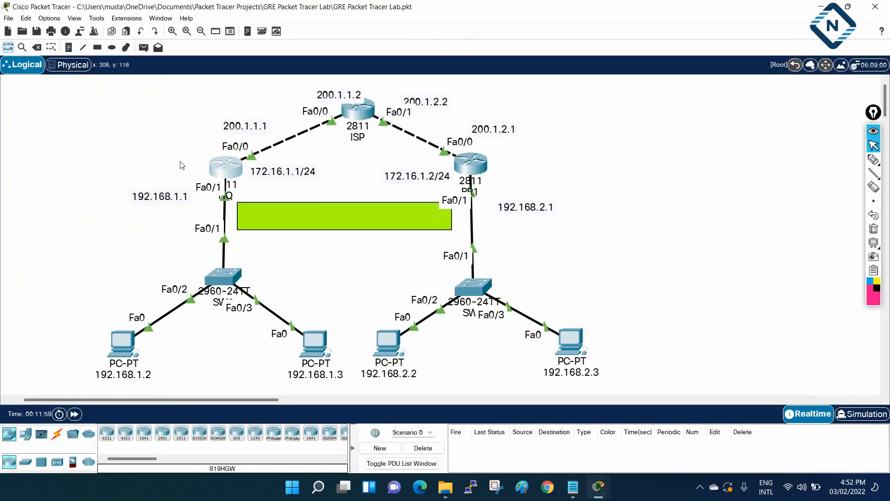
Step: Reopen HQ's command line in a wider window, review the Tunnel1 and FastEthernet settings, and close it
{"action": "left_click", "coordinate": [229, 170]}
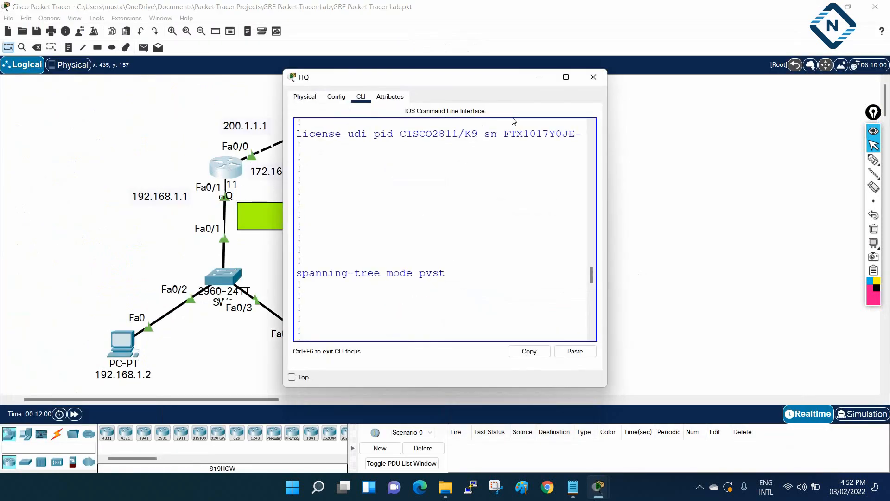
{"action": "left_click_drag", "start_coordinate": [284, 132], "coordinate": [227, 132]}
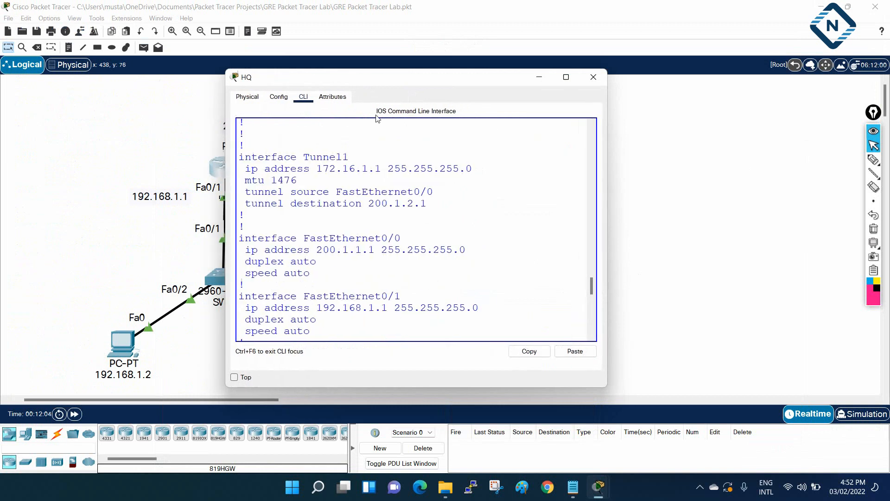
{"action": "left_click", "coordinate": [589, 77]}
Step: Add two new 2811 routers to the topology, one beside HQ and one beside BR1
{"action": "left_click_drag", "start_coordinate": [121, 462], "coordinate": [161, 464]}
{"action": "left_click_drag", "start_coordinate": [161, 432], "coordinate": [146, 163]}
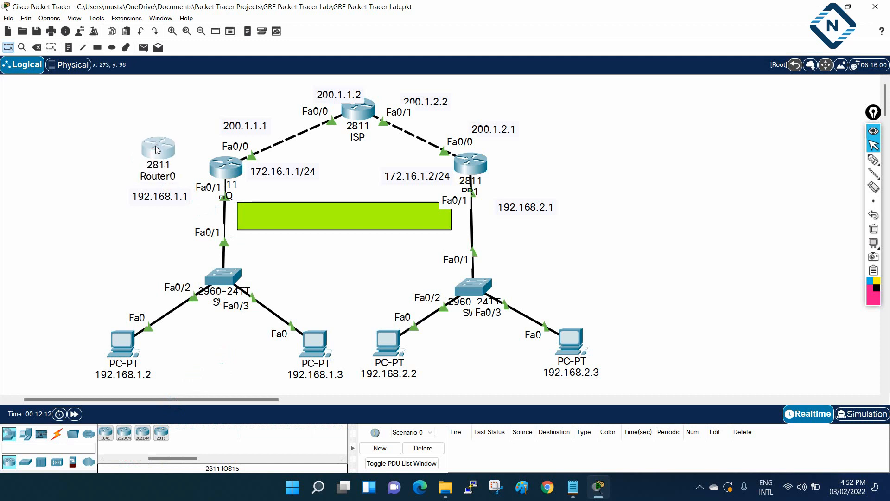
{"action": "left_click", "coordinate": [161, 433]}
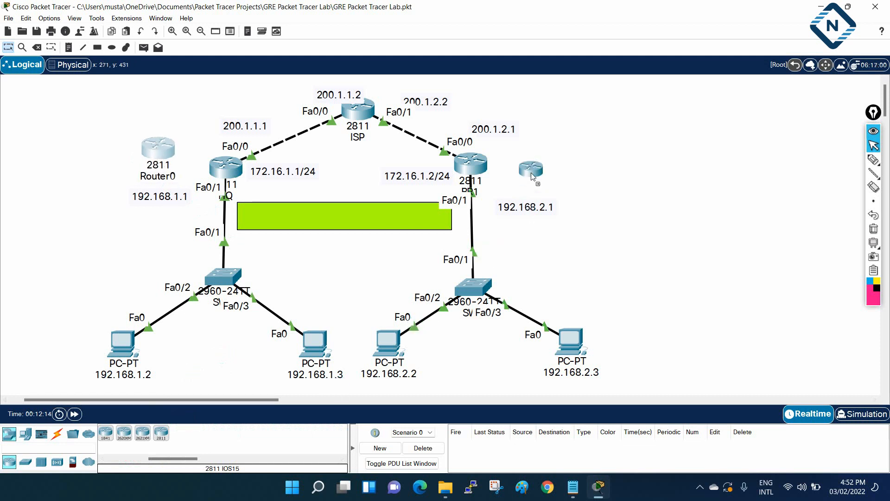
{"action": "left_click", "coordinate": [550, 164]}
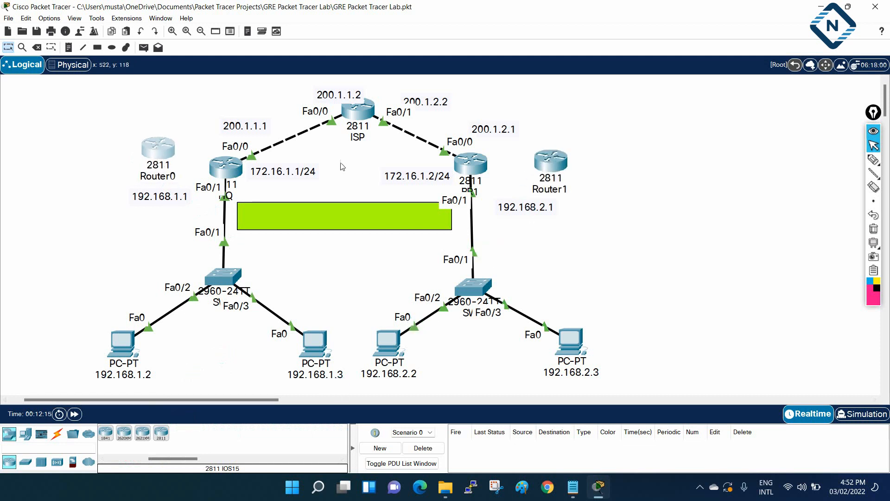
Step: Rename the new router beside HQ as HQ1 and the one beside BR1 as BR, nudging BR slightly upward
{"action": "left_click", "coordinate": [153, 176]}
{"action": "type", "text": "HQ1"}
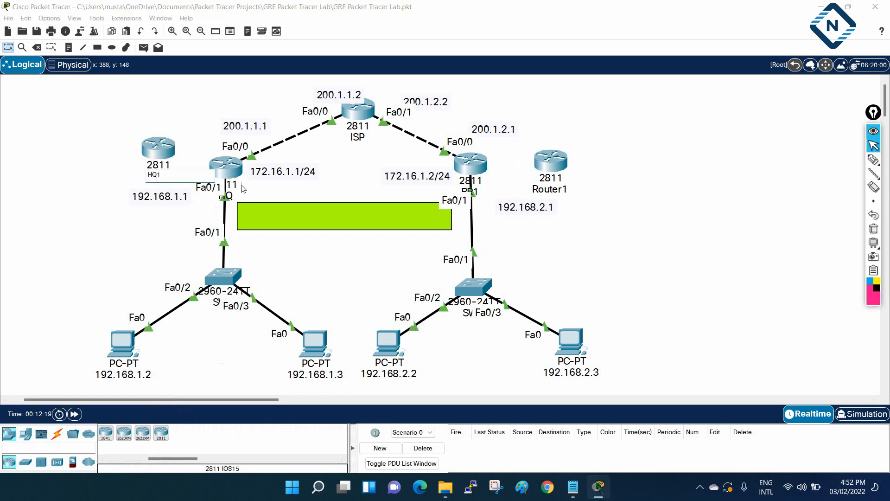
{"action": "left_click", "coordinate": [12, 150]}
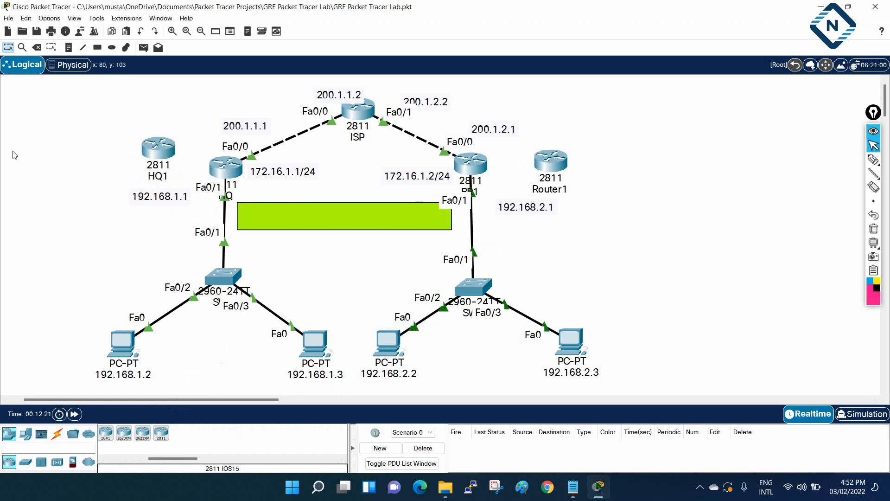
{"action": "left_click", "coordinate": [560, 189]}
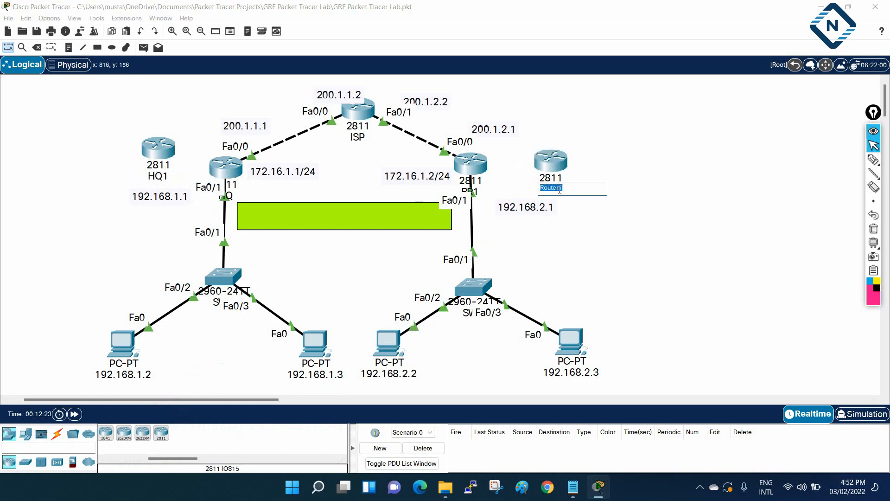
{"action": "type", "text": "BR"}
{"action": "left_click", "coordinate": [659, 205]}
{"action": "left_click_drag", "start_coordinate": [550, 176], "coordinate": [550, 160]}
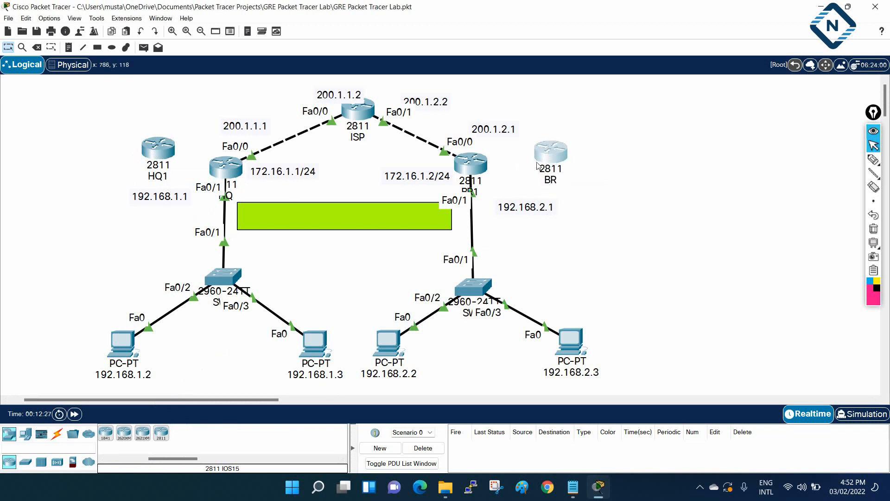
Step: Move HQ's cables to HQ1, connecting the ISP link to FastEthernet0/0 and the switch link to FastEthernet0/1
{"action": "left_click_drag", "start_coordinate": [251, 159], "coordinate": [163, 147]}
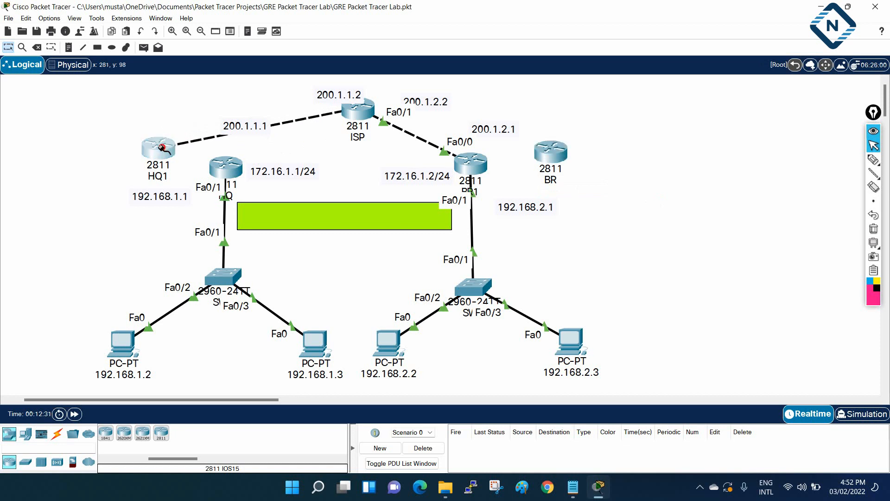
{"action": "left_click", "coordinate": [164, 147]}
{"action": "left_click", "coordinate": [195, 178]}
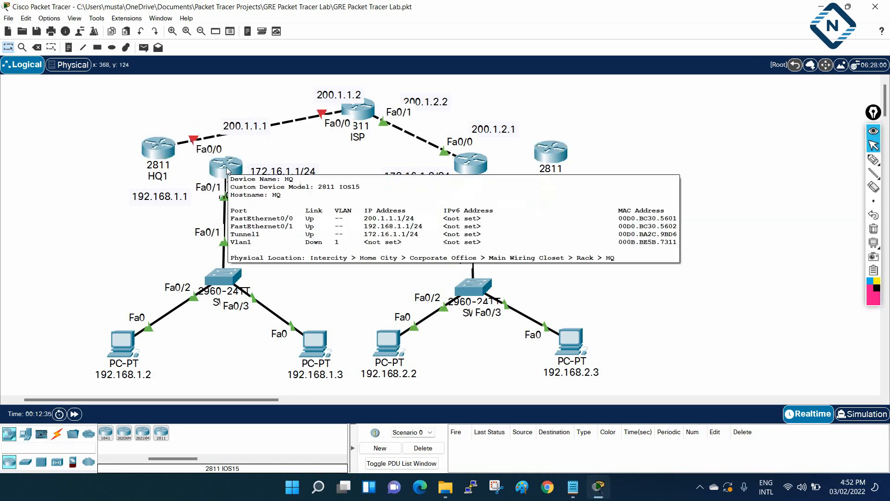
{"action": "left_click", "coordinate": [225, 199]}
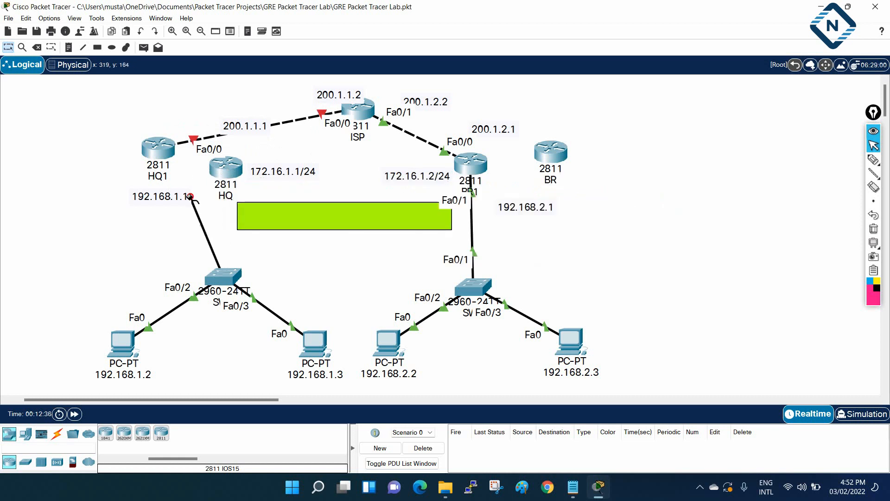
{"action": "left_click", "coordinate": [161, 150]}
{"action": "left_click", "coordinate": [184, 178]}
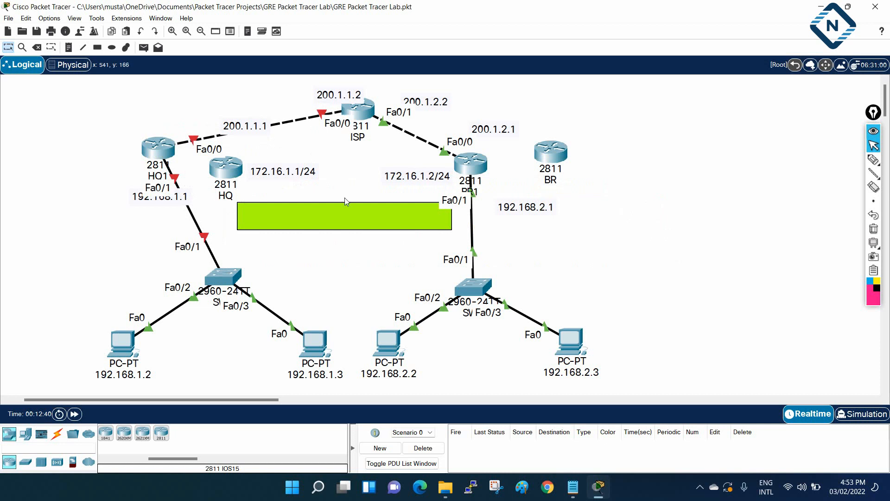
Step: Move BR1's cables to BR, connecting the ISP link to FastEthernet0/0 and the switch link to FastEthernet0/1
{"action": "left_click", "coordinate": [444, 153]}
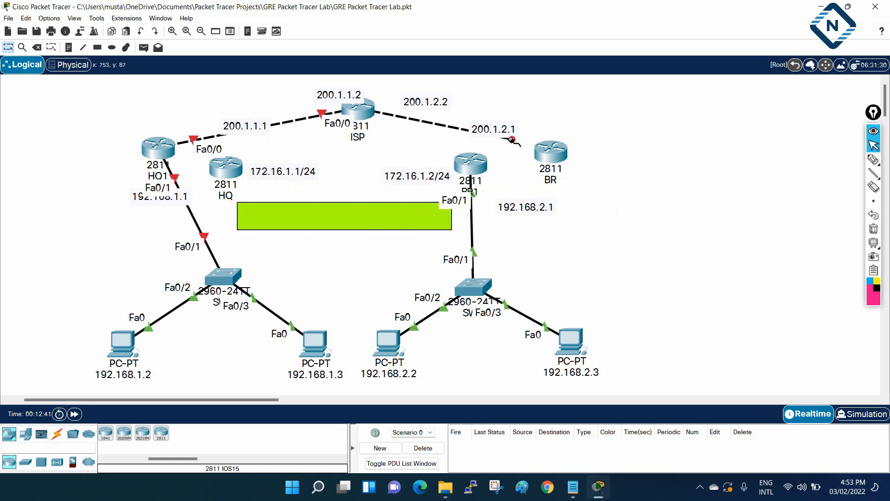
{"action": "left_click", "coordinate": [542, 151]}
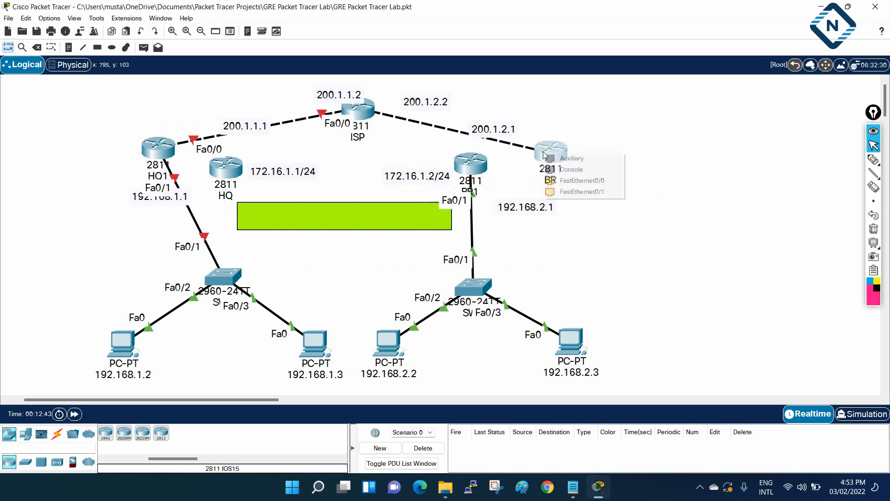
{"action": "left_click", "coordinate": [556, 182]}
{"action": "left_click", "coordinate": [471, 192]}
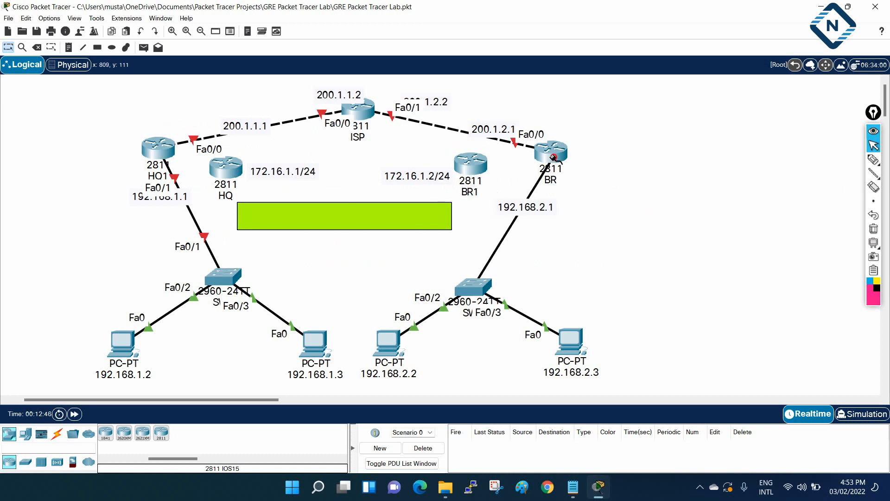
{"action": "left_click", "coordinate": [555, 156]}
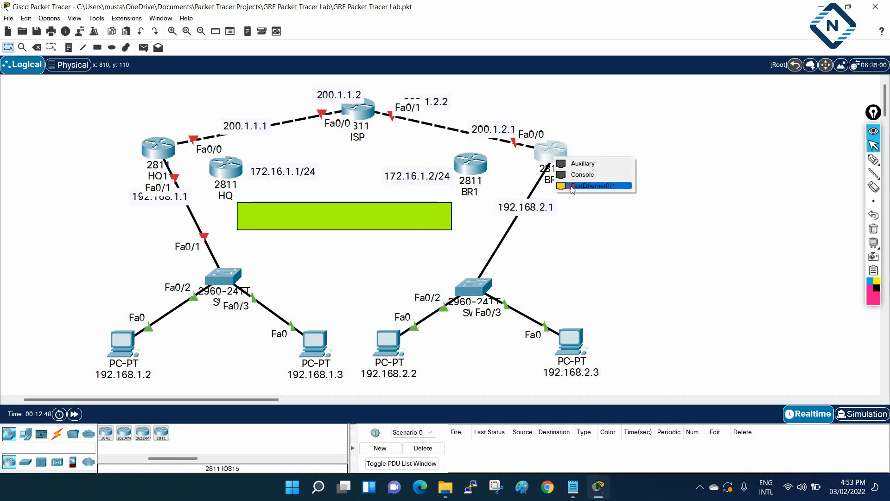
{"action": "left_click", "coordinate": [593, 185]}
Step: Move the old HQ and BR1 routers aside and place HQ1 and BR in their former positions
{"action": "left_click_drag", "start_coordinate": [246, 160], "coordinate": [716, 136]}
{"action": "left_click_drag", "start_coordinate": [471, 163], "coordinate": [795, 148]}
{"action": "left_click_drag", "start_coordinate": [159, 153], "coordinate": [231, 157]}
{"action": "left_click_drag", "start_coordinate": [552, 158], "coordinate": [473, 165]}
Step: Reposition the 200.1.2.1, 200.1.1.1 and 200.1.1.2 address labels clear of the routers and links
{"action": "left_click_drag", "start_coordinate": [503, 129], "coordinate": [510, 124]}
{"action": "left_click_drag", "start_coordinate": [258, 120], "coordinate": [258, 114]}
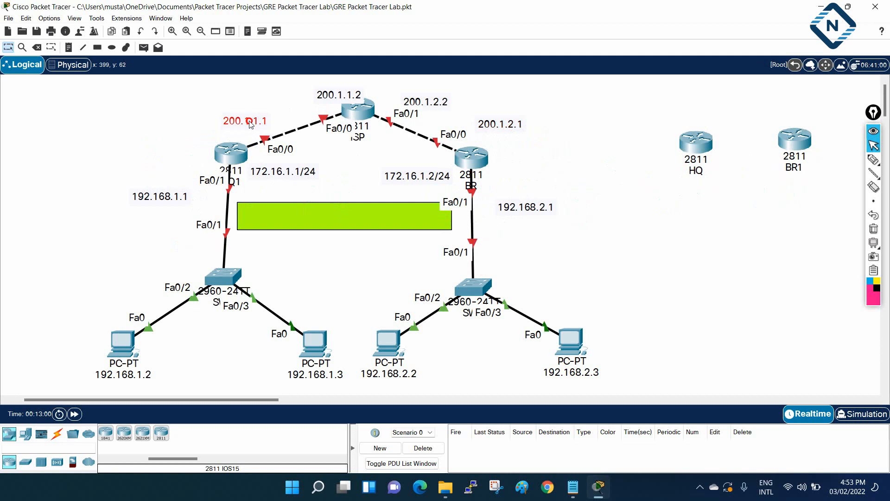
{"action": "left_click_drag", "start_coordinate": [327, 93], "coordinate": [296, 96]}
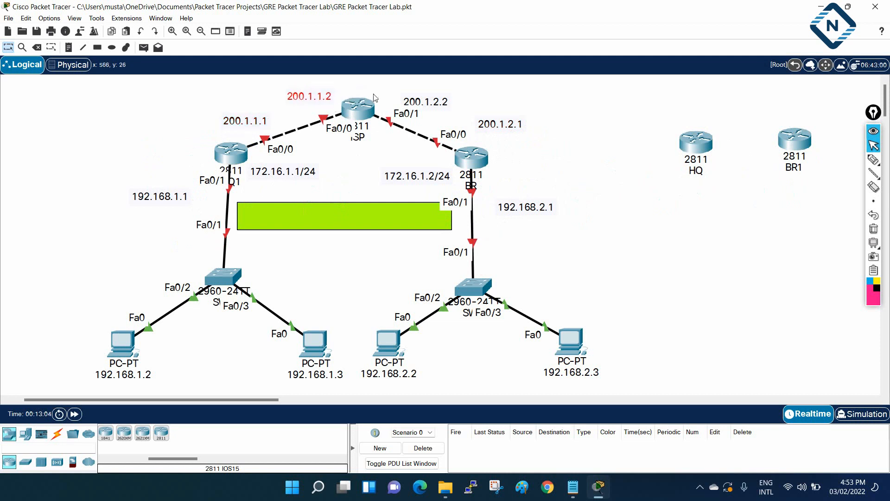
Step: Move the 200.1.2.2 label beside the ISP router's Fa0/1 link and open HQ1's command-line interface in a widened window
{"action": "left_click_drag", "start_coordinate": [423, 104], "coordinate": [410, 98]}
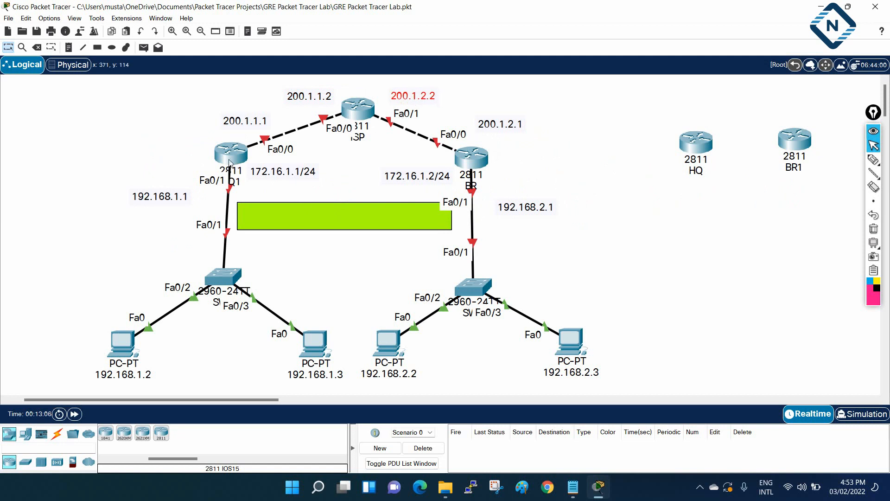
{"action": "left_click", "coordinate": [232, 158]}
{"action": "left_click", "coordinate": [361, 97]}
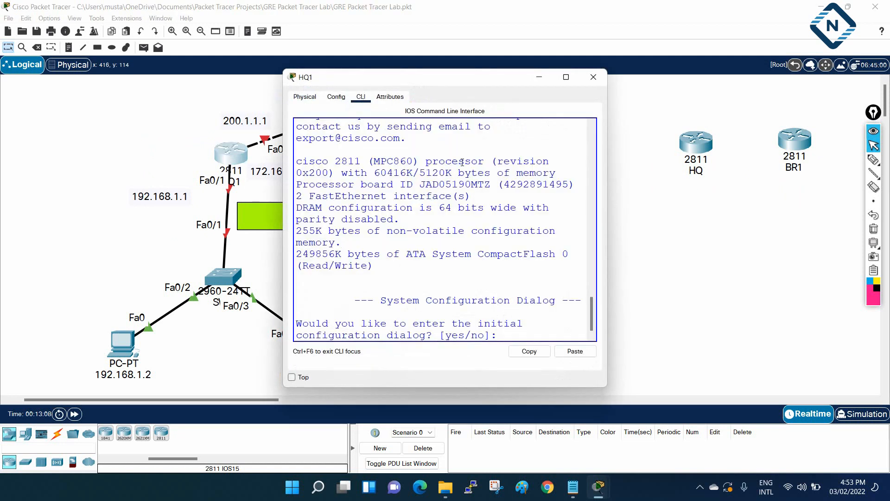
{"action": "left_click_drag", "start_coordinate": [609, 177], "coordinate": [810, 187]}
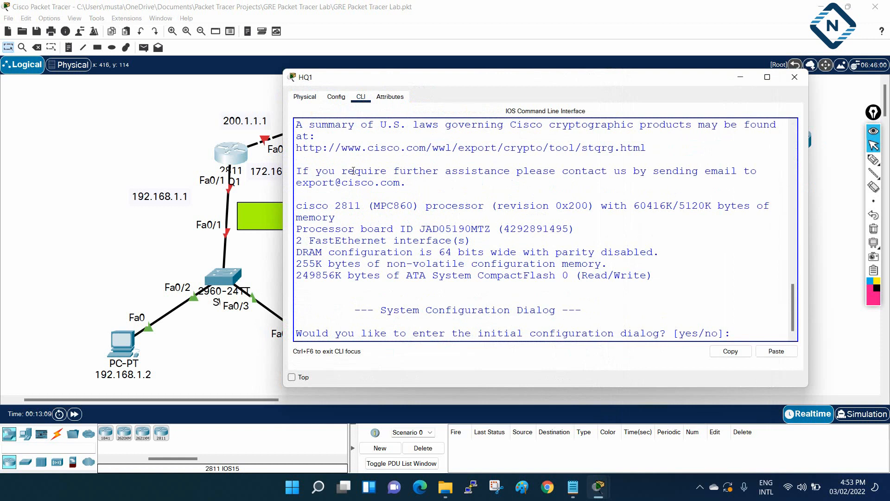
{"action": "left_click", "coordinate": [285, 157]}
{"action": "left_click_drag", "start_coordinate": [281, 154], "coordinate": [227, 155]}
Step: In Notepad, copy the HQ configuration from its heading through the default route line ip route 0.0.0.0 0.0.0.0 200.1.1.2
{"action": "left_click", "coordinate": [573, 487]}
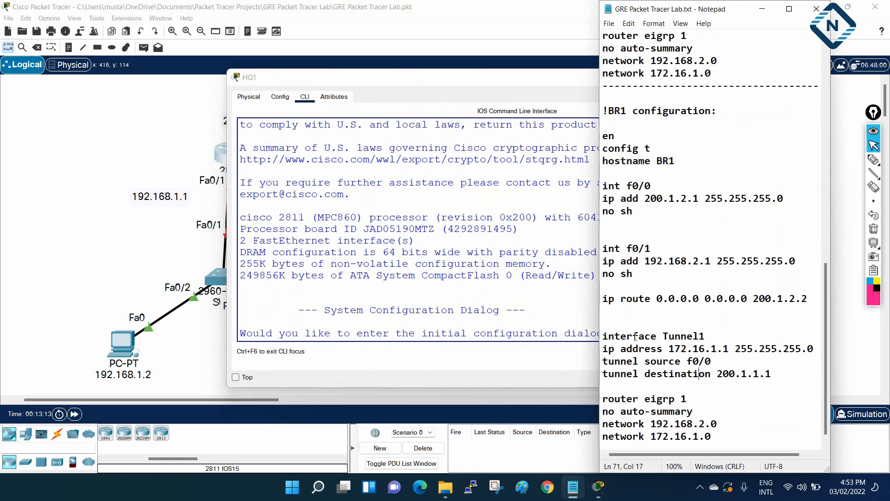
{"action": "scroll", "coordinate": [636, 333], "scroll_direction": "up", "scroll_amount": 4}
{"action": "scroll", "coordinate": [625, 332], "scroll_direction": "up", "scroll_amount": 6}
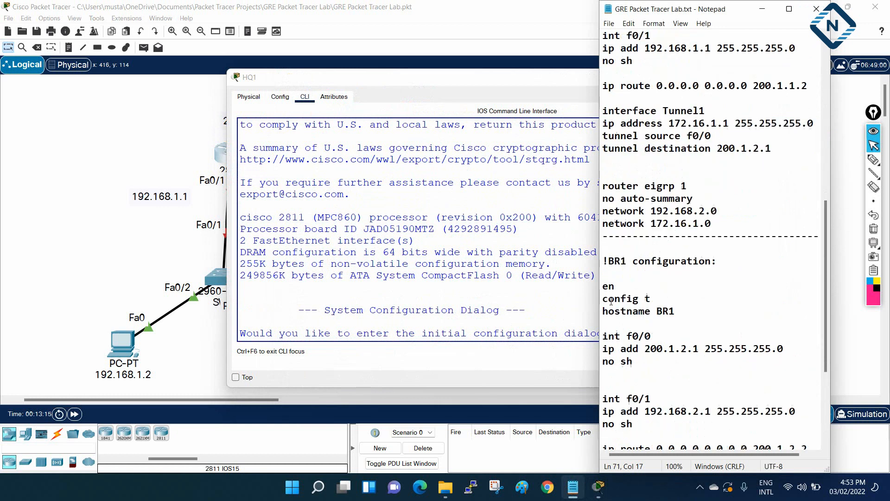
{"action": "left_click_drag", "start_coordinate": [602, 161], "coordinate": [815, 349]}
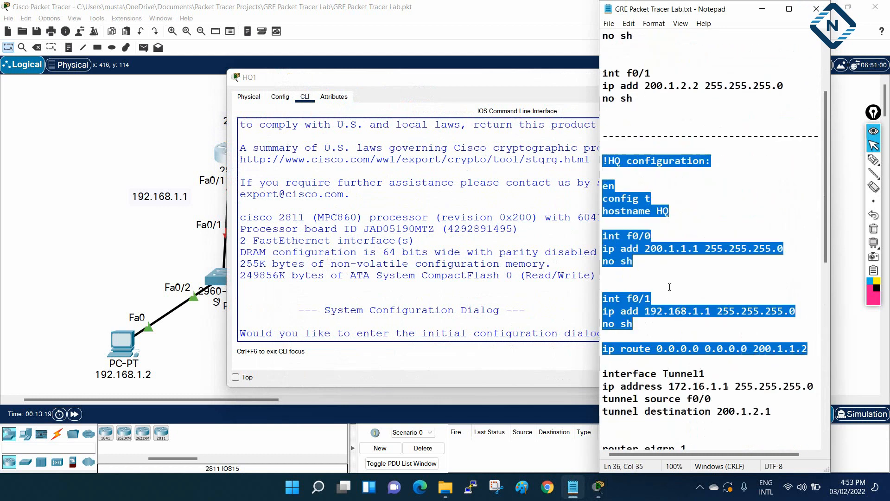
{"action": "right_click", "coordinate": [630, 248]}
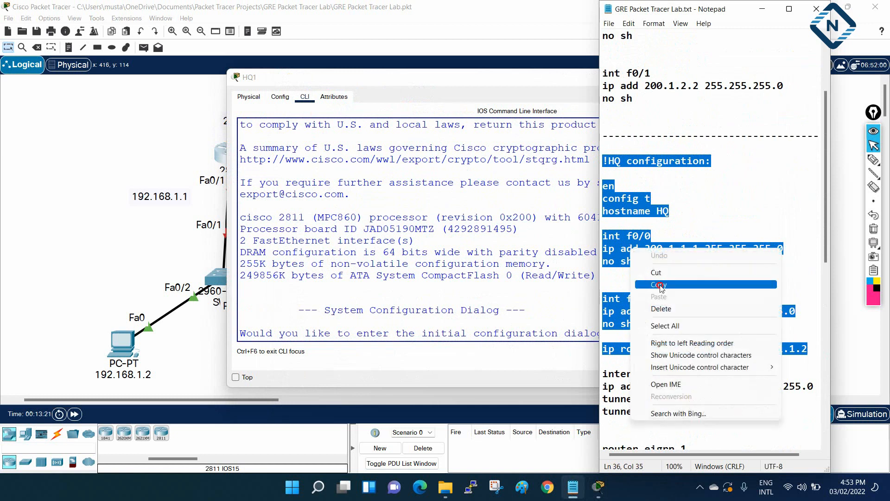
{"action": "left_click", "coordinate": [660, 285]}
Step: Decline HQ1's initial configuration dialog and paste the copied commands, setting f0/0 to 200.1.1.1, f0/1 to 192.168.1.1 and the default route via 200.1.1.2
{"action": "left_click", "coordinate": [507, 275]}
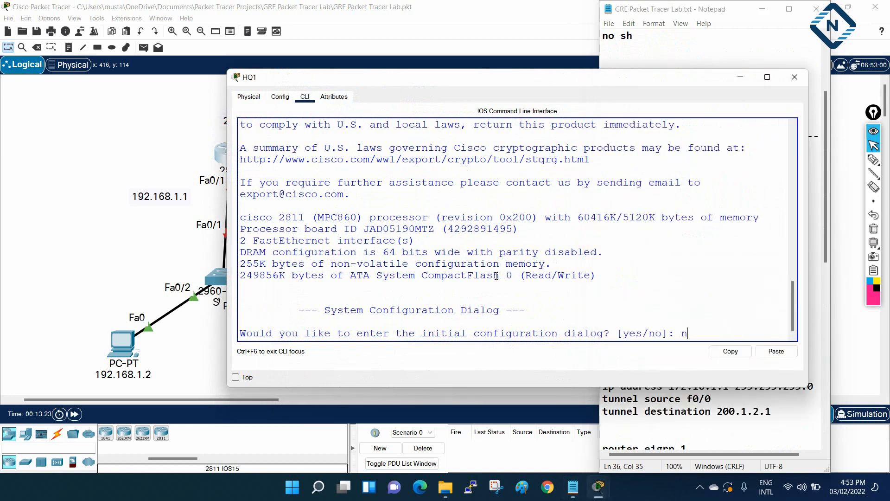
{"action": "key", "text": "Return"}
{"action": "key", "text": "Return"}
{"action": "key", "text": "Return"}
{"action": "key", "text": "Return"}
{"action": "key", "text": "Return"}
{"action": "key", "text": "Return"}
{"action": "key", "text": "Return"}
{"action": "key", "text": "Return"}
{"action": "key", "text": "Return"}
{"action": "key", "text": "Return"}
{"action": "key", "text": "Return"}
{"action": "key", "text": "Return"}
{"action": "key", "text": "Return"}
{"action": "key", "text": "Return"}
{"action": "key", "text": "Return"}
{"action": "key", "text": "Return"}
{"action": "key", "text": "Return"}
{"action": "key", "text": "Return"}
{"action": "key", "text": "Return"}
{"action": "key", "text": "Return"}
{"action": "right_click", "coordinate": [399, 247]}
{"action": "left_click", "coordinate": [422, 264]}
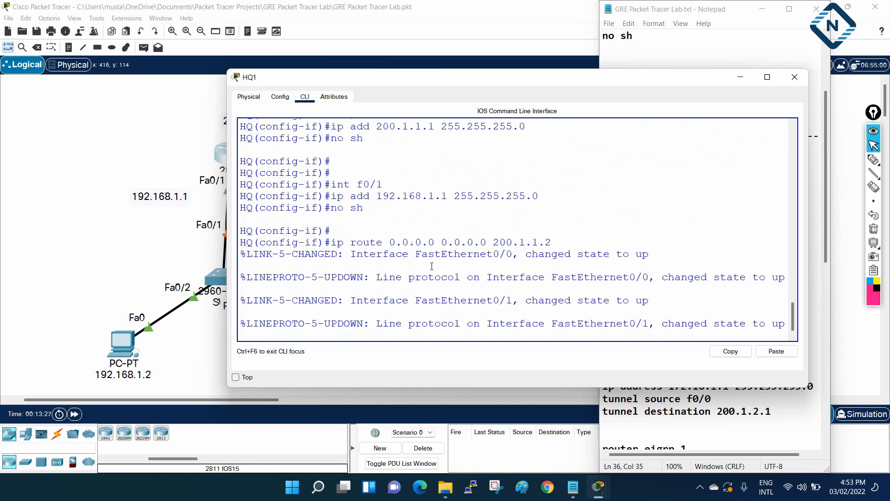
{"action": "scroll", "coordinate": [433, 266], "scroll_direction": "up", "scroll_amount": 3}
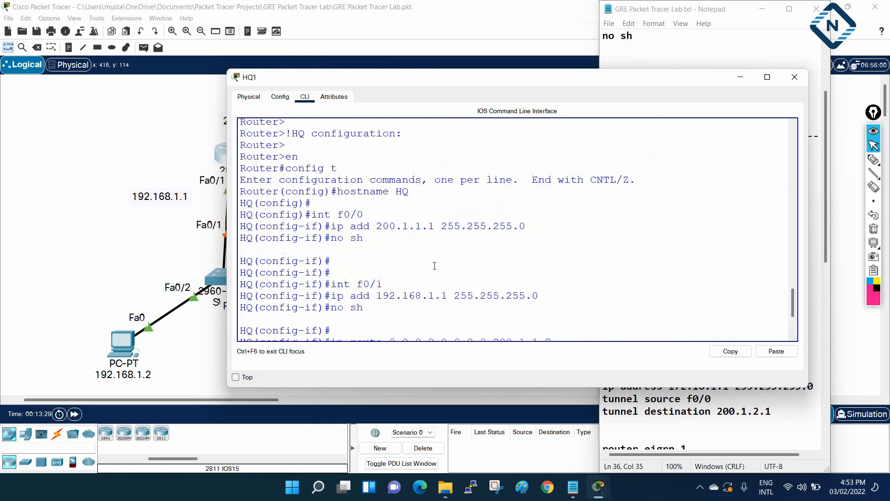
{"action": "scroll", "coordinate": [434, 266], "scroll_direction": "down", "scroll_amount": 3}
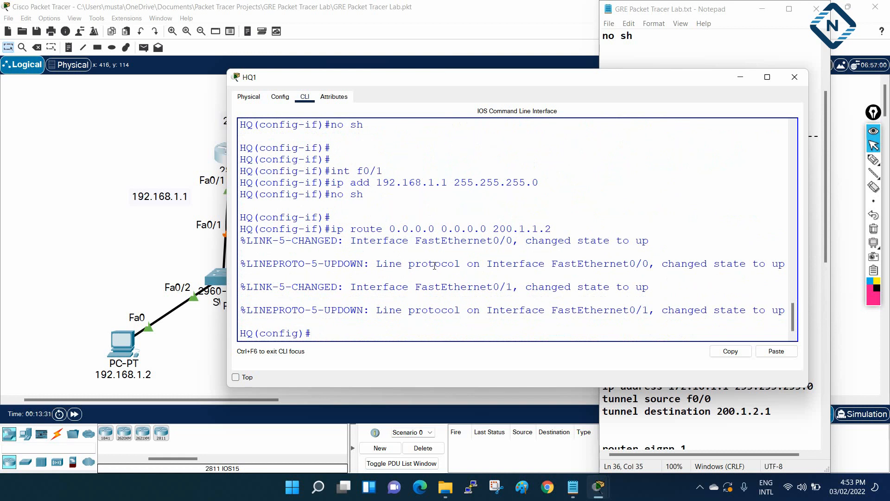
{"action": "scroll", "coordinate": [435, 266], "scroll_direction": "up", "scroll_amount": 3}
{"action": "scroll", "coordinate": [434, 265], "scroll_direction": "down", "scroll_amount": 3}
{"action": "left_click", "coordinate": [740, 77]}
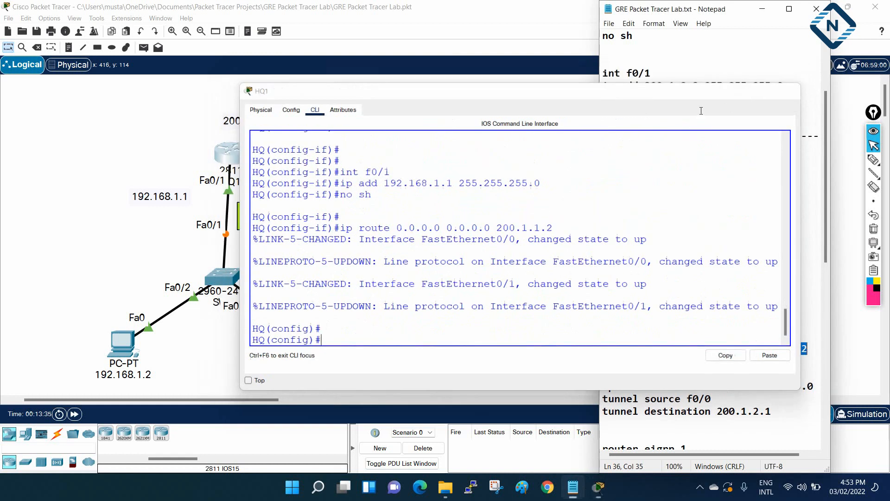
Step: Copy the BR1 configuration from its heading through the default route line ip route 0.0.0.0 0.0.0.0 200.1.2.2 in the Notepad file
{"action": "scroll", "coordinate": [669, 281], "scroll_direction": "down", "scroll_amount": 4}
{"action": "scroll", "coordinate": [668, 280], "scroll_direction": "down", "scroll_amount": 2}
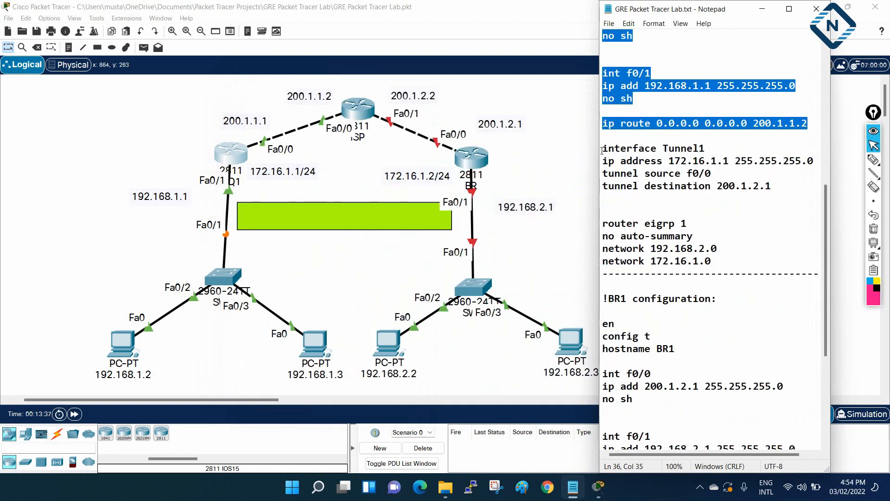
{"action": "left_click_drag", "start_coordinate": [605, 148], "coordinate": [740, 263]}
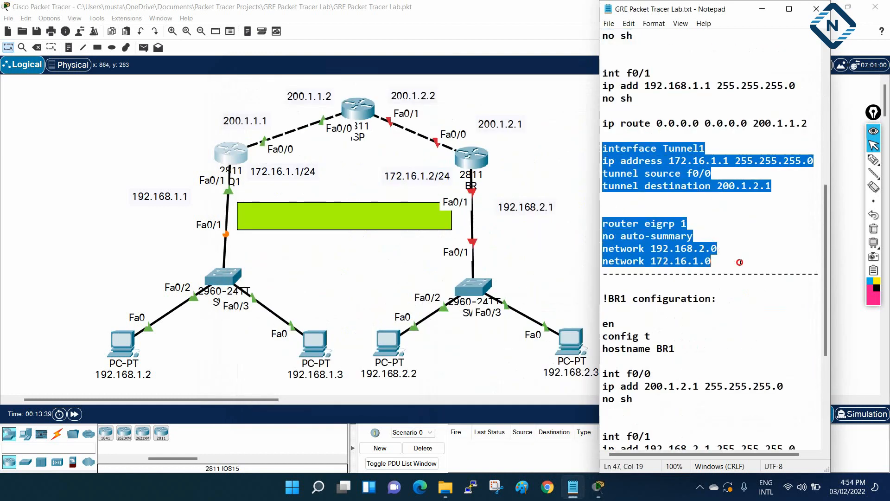
{"action": "scroll", "coordinate": [709, 269], "scroll_direction": "down", "scroll_amount": 3}
{"action": "left_click_drag", "start_coordinate": [604, 185], "coordinate": [808, 375]}
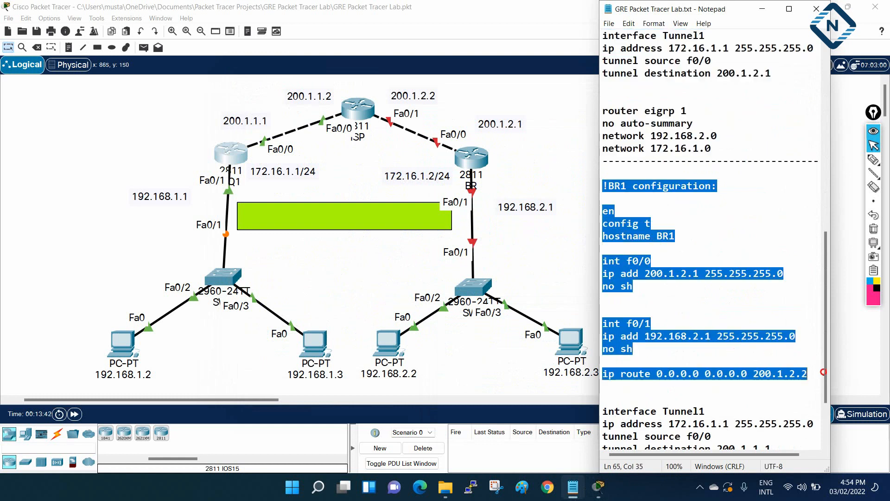
{"action": "right_click", "coordinate": [647, 272]}
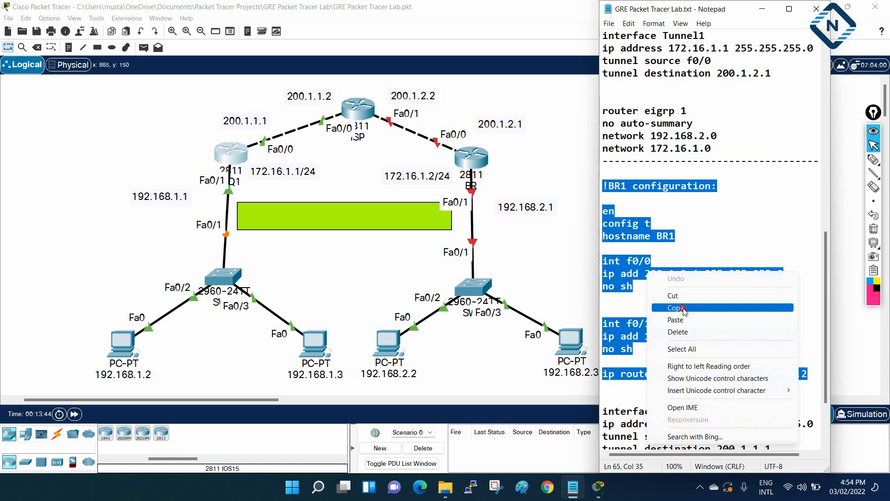
{"action": "left_click", "coordinate": [678, 307]}
Step: Decline BR's initial configuration dialog and paste the copied commands, setting f0/0 to 200.1.2.1, f0/1 to 192.168.2.1 and the default route via 200.1.2.2
{"action": "double_click", "coordinate": [472, 158]}
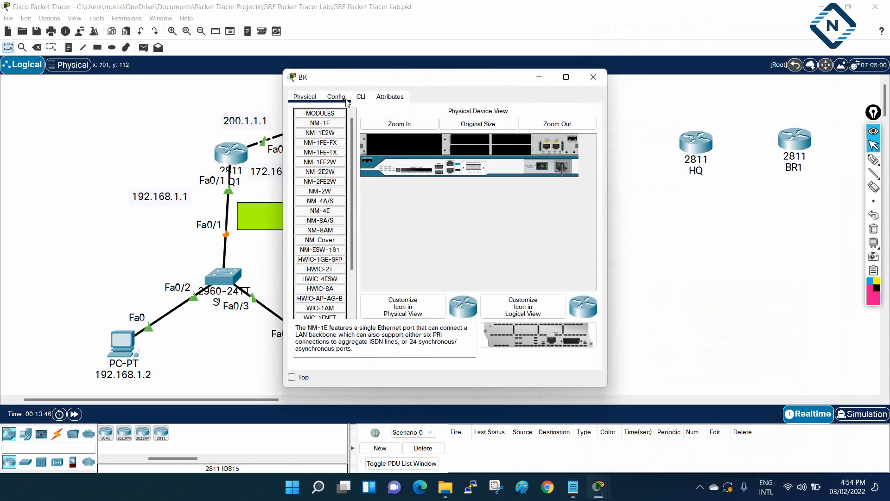
{"action": "left_click", "coordinate": [361, 97]}
{"action": "left_click", "coordinate": [565, 78]}
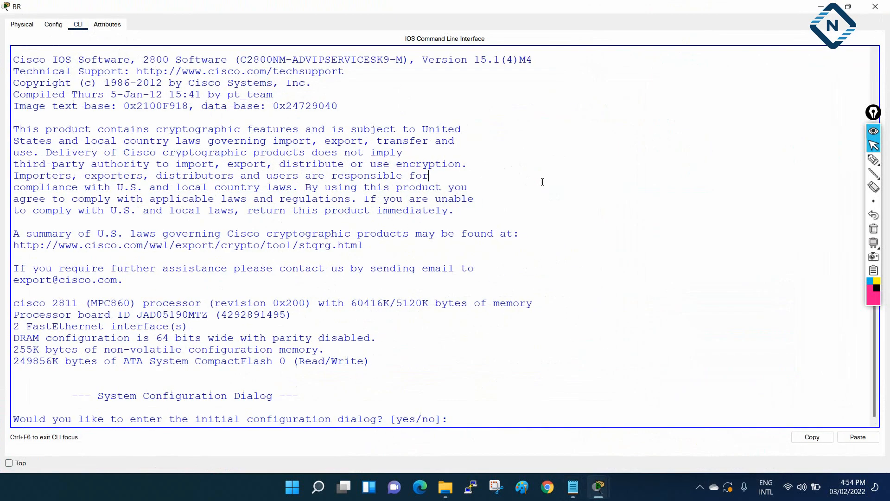
{"action": "key", "text": "Return"}
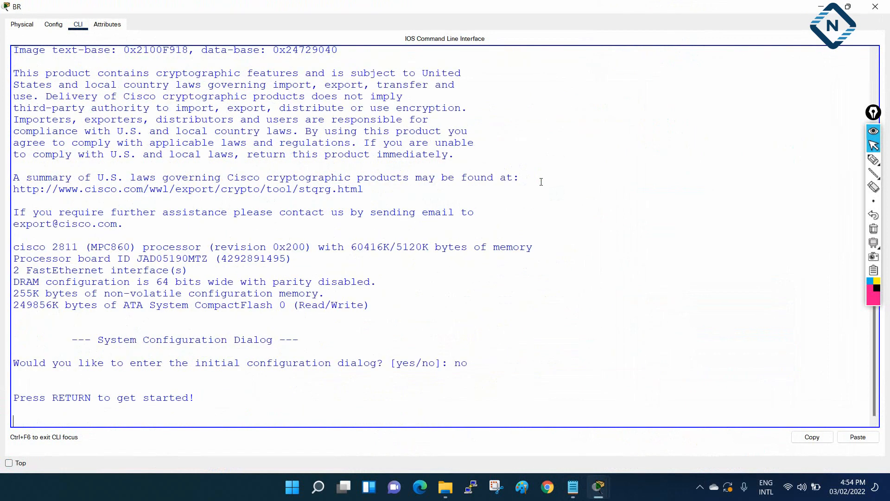
{"action": "key", "text": "Return"}
{"action": "key", "text": "Return"}
{"action": "key", "text": "Return"}
{"action": "key", "text": "Return"}
{"action": "key", "text": "Return"}
{"action": "key", "text": "Return"}
{"action": "key", "text": "Return"}
{"action": "key", "text": "Return"}
{"action": "key", "text": "Return"}
{"action": "key", "text": "Return"}
{"action": "key", "text": "Return"}
{"action": "key", "text": "Return"}
{"action": "key", "text": "Return"}
{"action": "key", "text": "Return"}
{"action": "key", "text": "Return"}
{"action": "key", "text": "Return"}
{"action": "key", "text": "Return"}
{"action": "key", "text": "Return"}
{"action": "key", "text": "Return"}
{"action": "key", "text": "Return"}
{"action": "right_click", "coordinate": [514, 203]}
{"action": "left_click", "coordinate": [538, 219]}
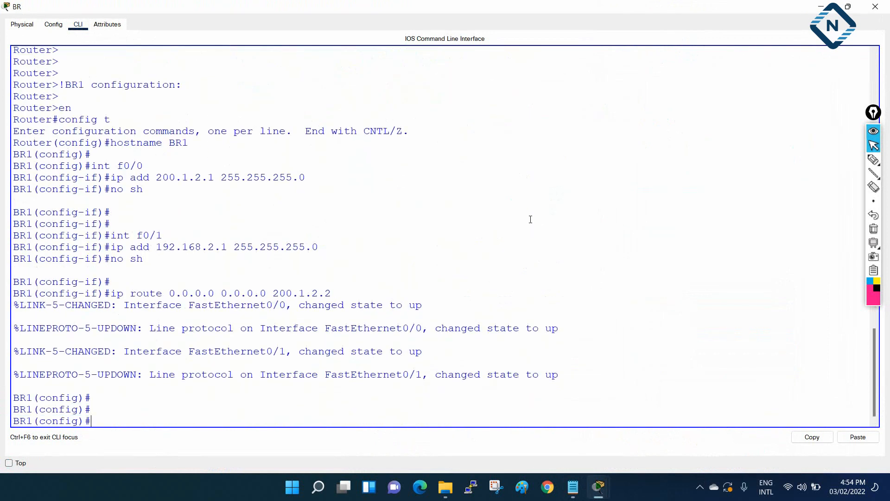
{"action": "left_click", "coordinate": [876, 6]}
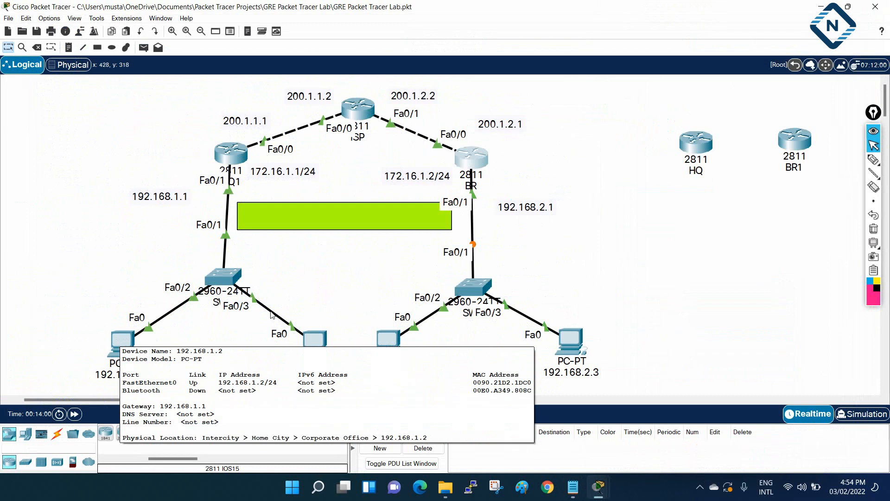
Step: Check the IP address and default gateway of PC 192.168.1.2 against the topology labels
{"action": "left_click", "coordinate": [127, 343]}
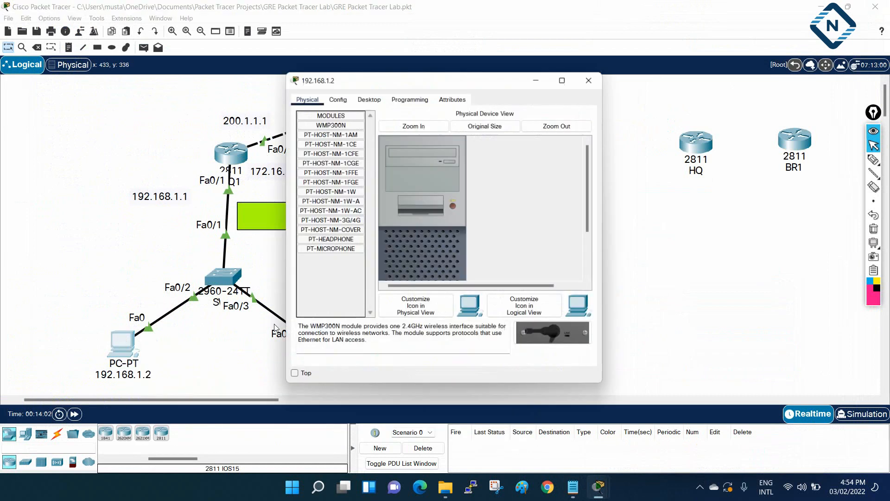
{"action": "left_click", "coordinate": [362, 100]}
{"action": "left_click", "coordinate": [320, 126]}
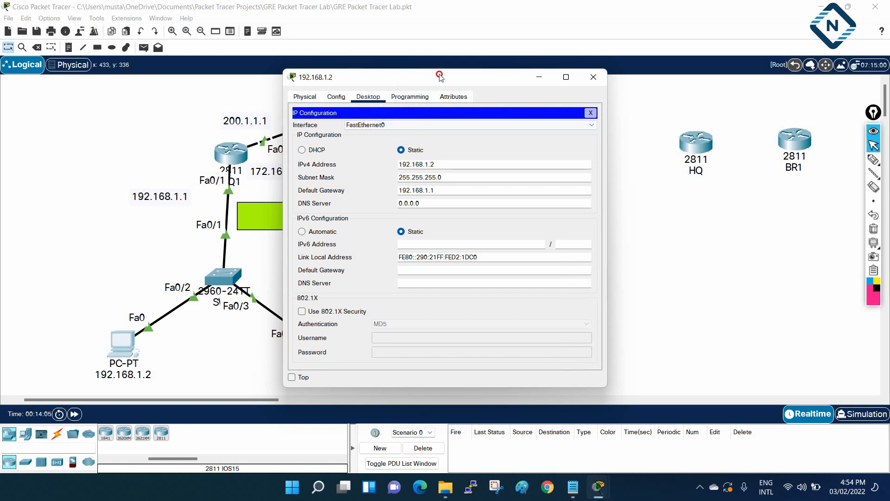
{"action": "left_click_drag", "start_coordinate": [439, 76], "coordinate": [545, 71]}
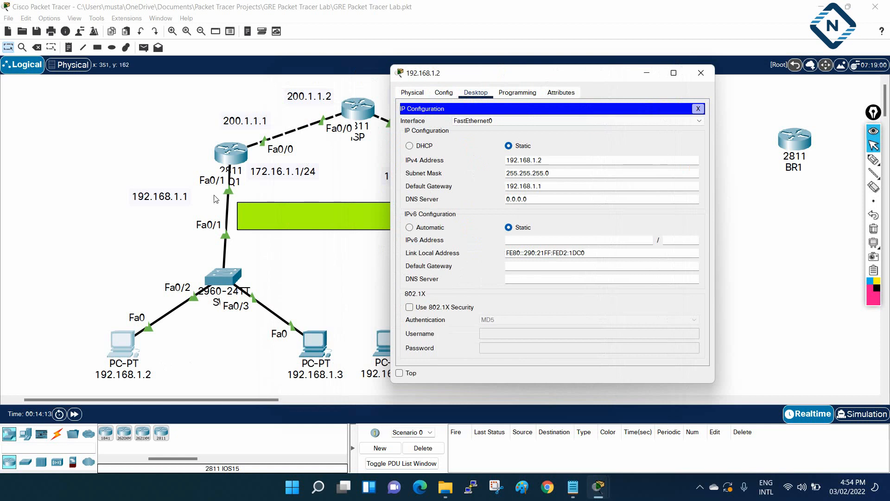
Step: Start a continuous ping from PC 192.168.1.2 with ping -t 192.168.2.2 and leave its command prompt running in the background
{"action": "left_click", "coordinate": [698, 108]}
{"action": "left_click", "coordinate": [611, 136]}
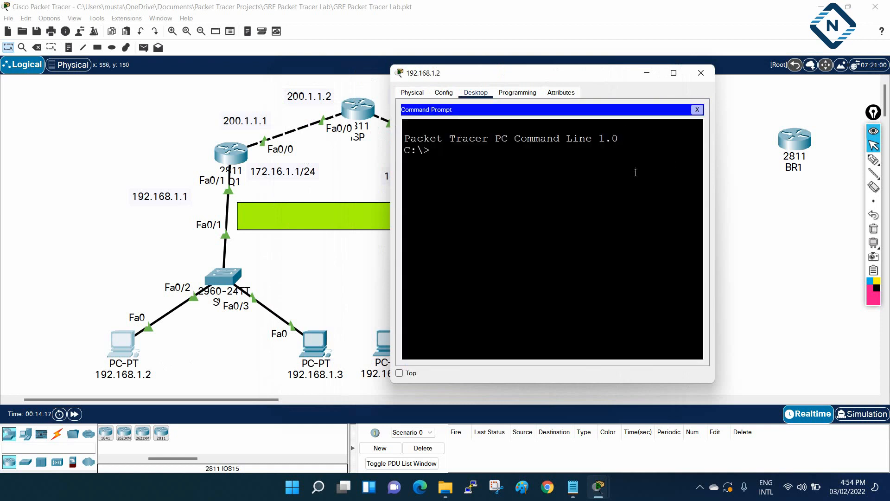
{"action": "left_click_drag", "start_coordinate": [716, 173], "coordinate": [863, 179]}
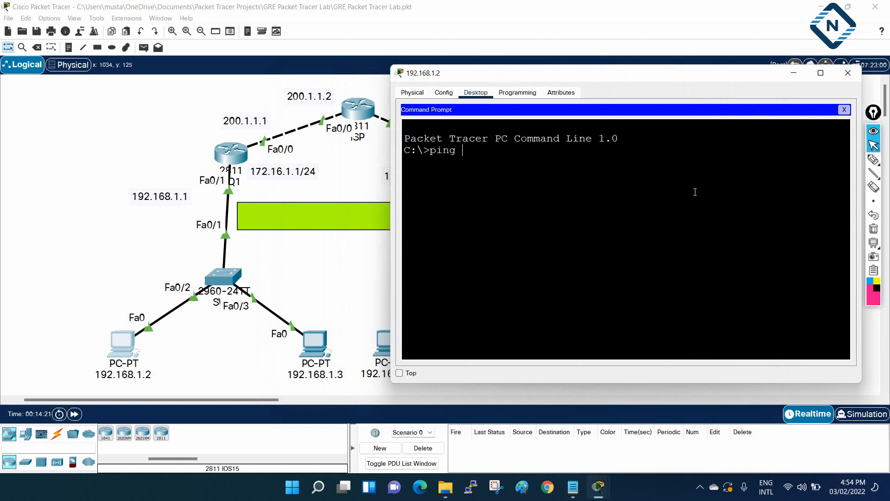
{"action": "left_click_drag", "start_coordinate": [641, 73], "coordinate": [635, 277]}
{"action": "left_click_drag", "start_coordinate": [415, 277], "coordinate": [523, 213]}
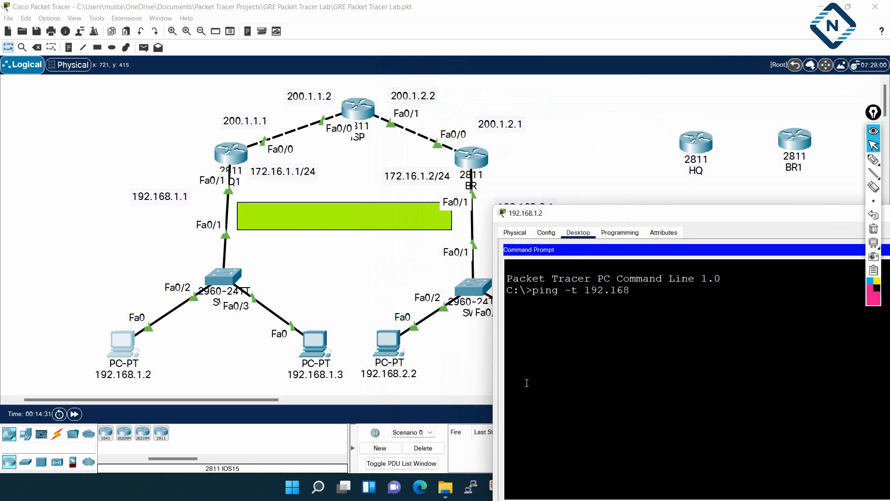
{"action": "key", "text": "Return"}
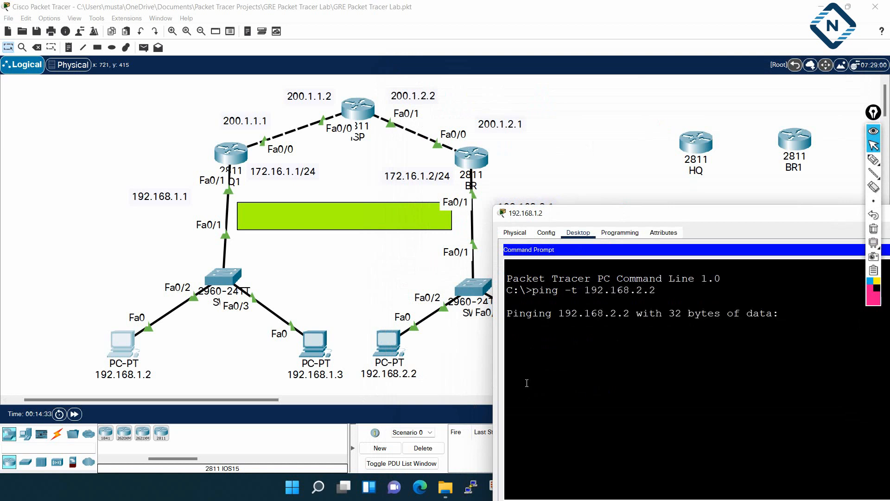
{"action": "left_click_drag", "start_coordinate": [550, 212], "coordinate": [370, 182]}
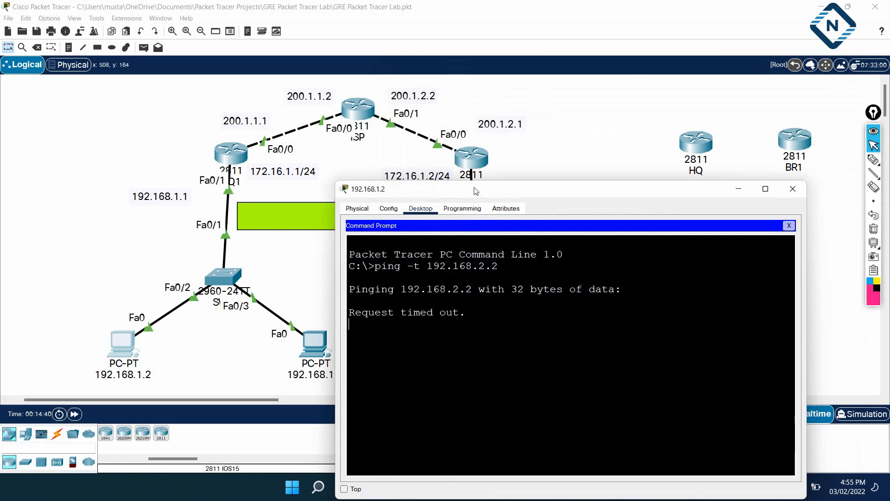
{"action": "left_click_drag", "start_coordinate": [476, 189], "coordinate": [476, 144]}
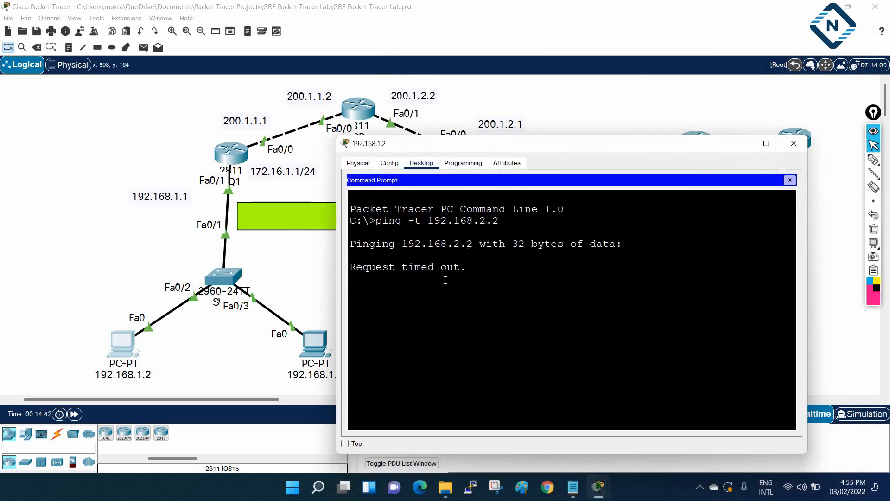
{"action": "left_click", "coordinate": [740, 143]}
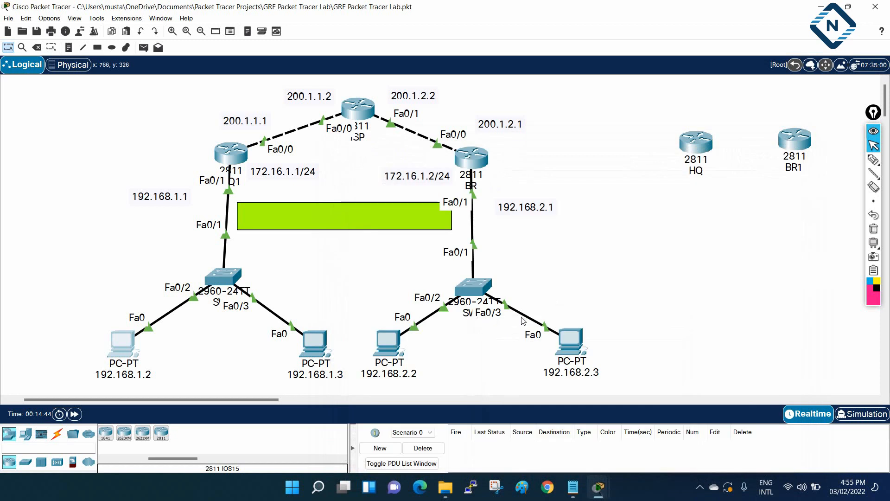
Step: Check the IP address and default gateway of PC 192.168.2.2 against the topology labels
{"action": "left_click", "coordinate": [388, 342]}
{"action": "left_click", "coordinate": [376, 101]}
{"action": "left_click", "coordinate": [312, 154]}
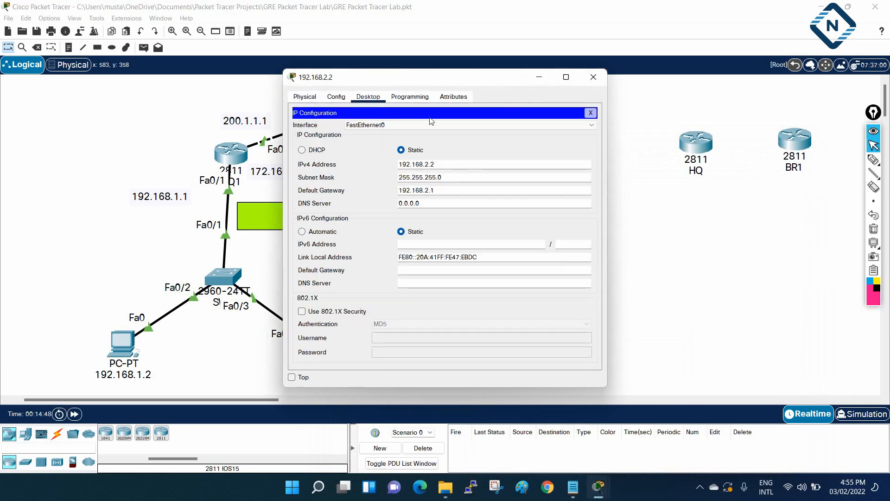
{"action": "left_click_drag", "start_coordinate": [414, 79], "coordinate": [649, 133]}
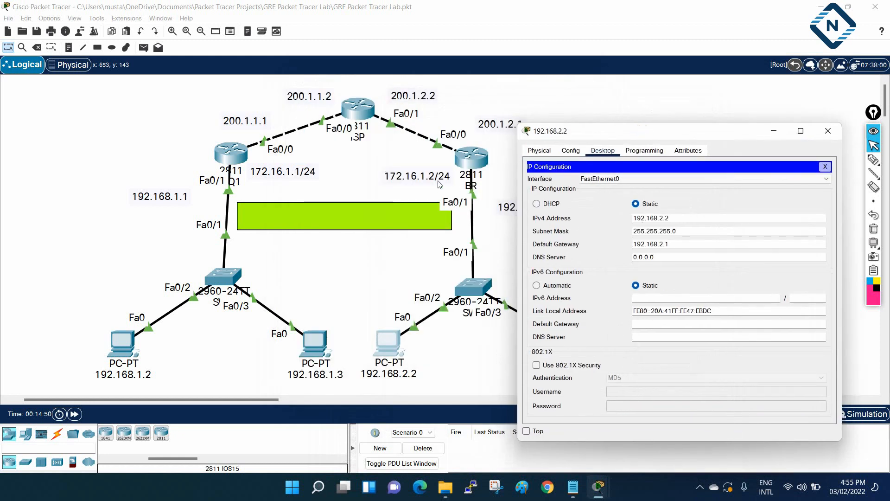
{"action": "left_click_drag", "start_coordinate": [537, 137], "coordinate": [609, 137]}
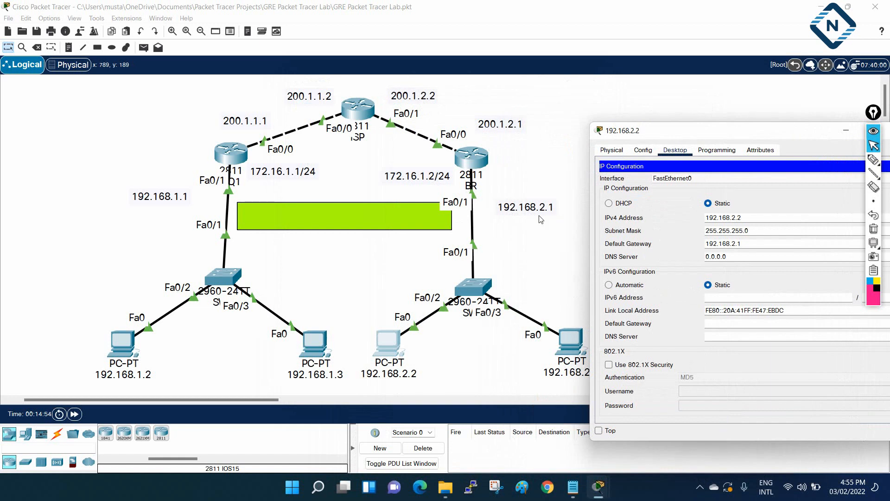
{"action": "left_click", "coordinate": [709, 134]}
{"action": "left_click_drag", "start_coordinate": [708, 135], "coordinate": [599, 133]}
{"action": "left_click", "coordinate": [792, 130]}
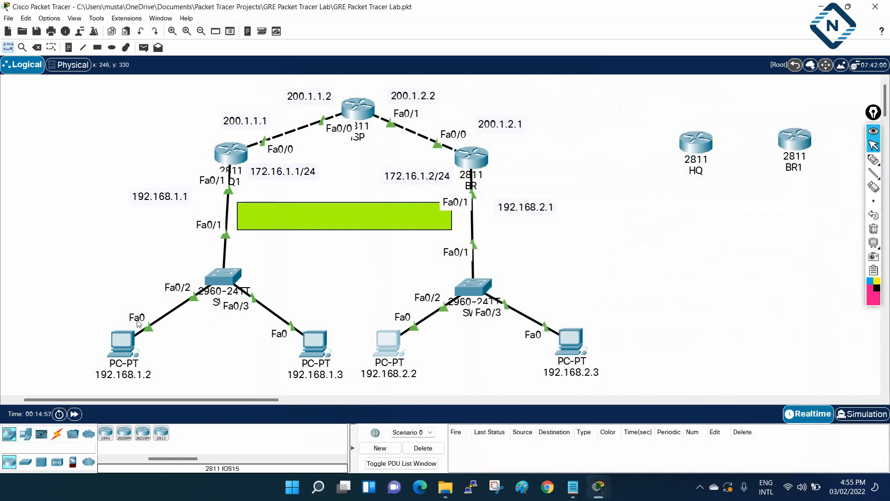
Step: Check the continuous ping running in the command prompt of PC 192.168.1.2
{"action": "left_click", "coordinate": [122, 347]}
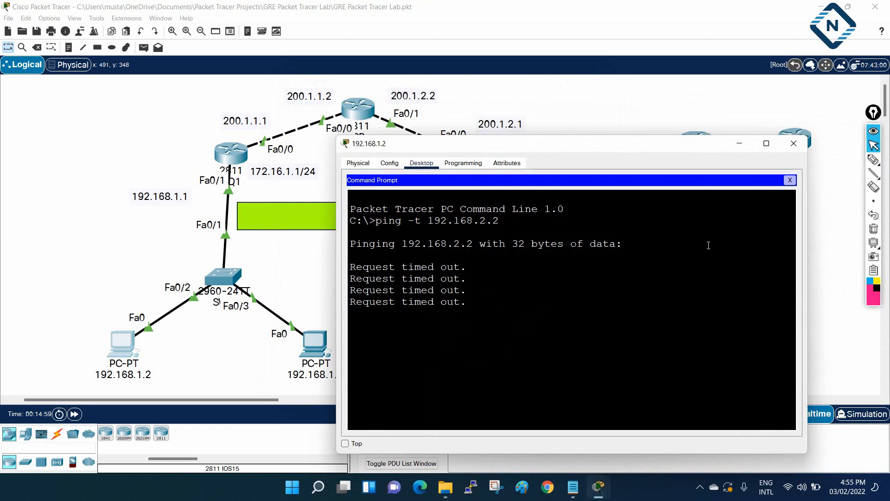
{"action": "left_click", "coordinate": [794, 143]}
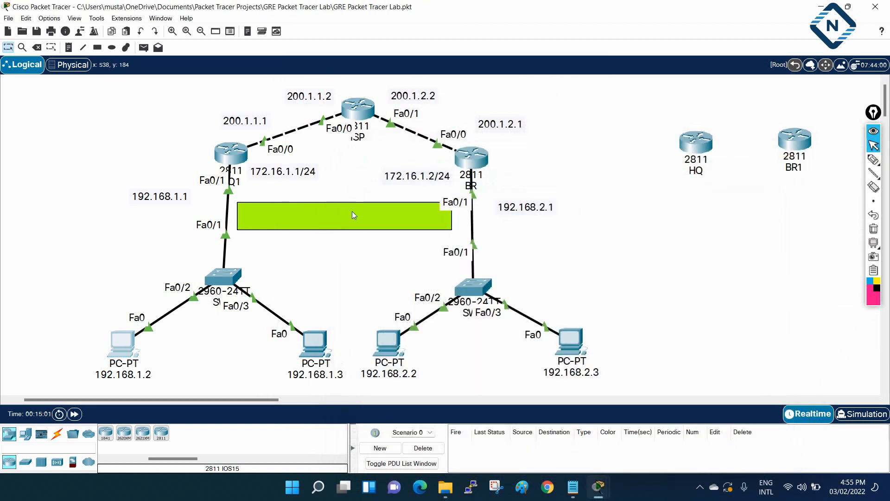
Step: Leave configuration mode on router HQ1 and ping the ISP address 200.1.1.2
{"action": "left_click", "coordinate": [236, 163]}
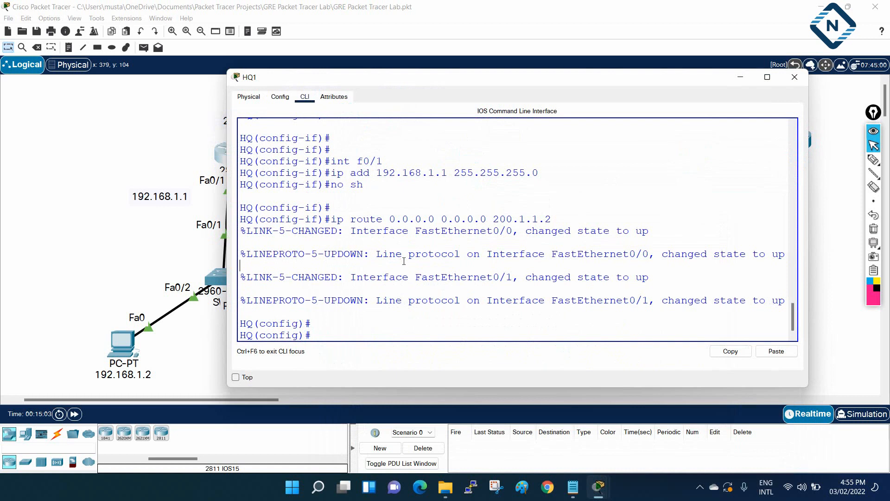
{"action": "key", "text": "ctrl+z"}
{"action": "key", "text": "Return"}
{"action": "key", "text": "Return"}
{"action": "key", "text": "Return"}
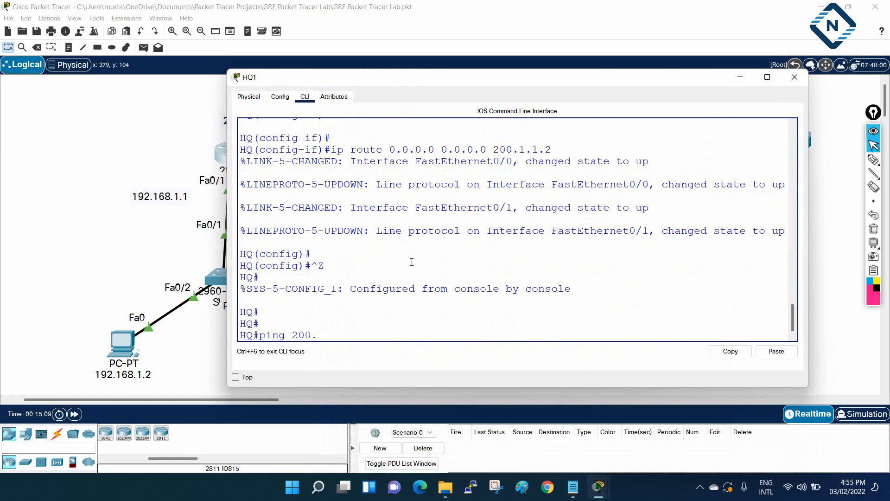
{"action": "type", "text": "ping 200.1.1.2"}
{"action": "key", "text": "Return"}
Step: Ping BR's public address 200.1.2.1 from HQ1, compare it with the topology labels, and close the router window
{"action": "left_click_drag", "start_coordinate": [381, 79], "coordinate": [467, 88]}
{"action": "key", "text": "Up"}
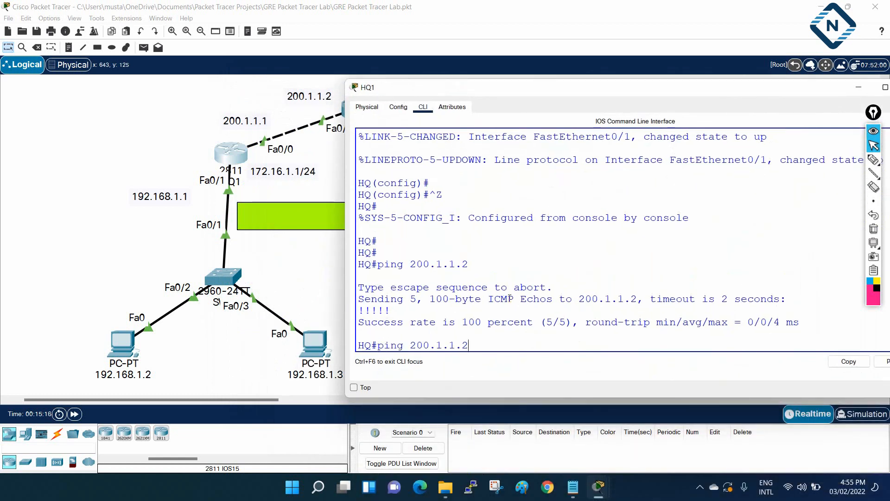
{"action": "type", "text": "2.1"}
{"action": "key", "text": "Return"}
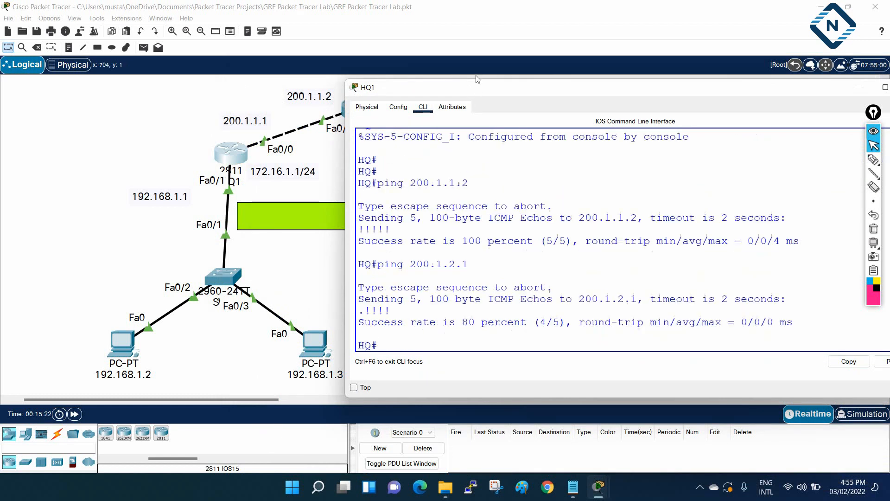
{"action": "left_click_drag", "start_coordinate": [452, 91], "coordinate": [453, 235]}
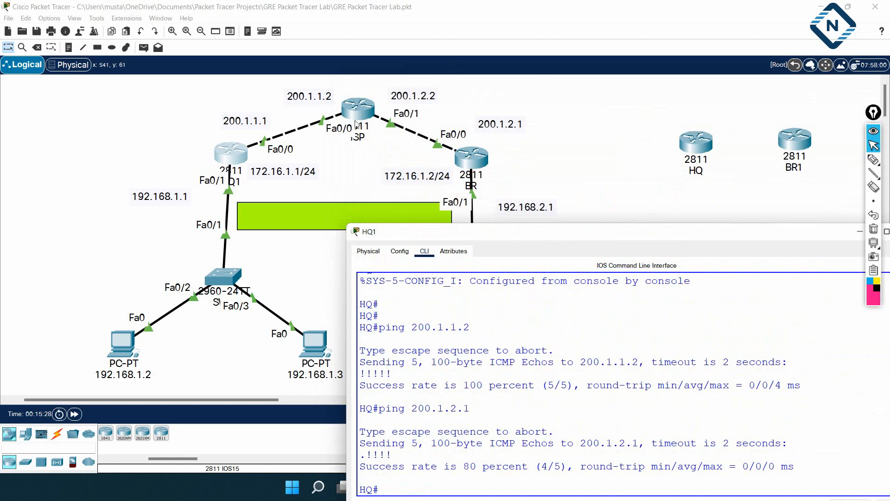
{"action": "left_click_drag", "start_coordinate": [486, 236], "coordinate": [453, 131]}
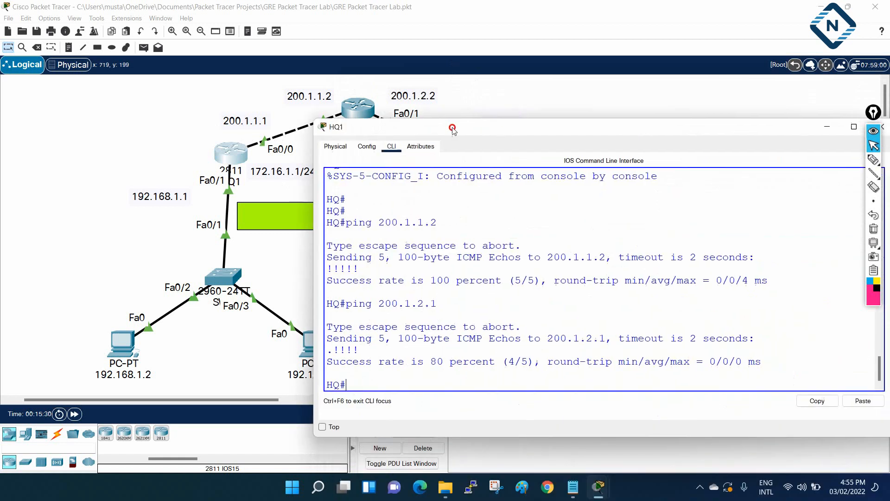
{"action": "left_click_drag", "start_coordinate": [531, 131], "coordinate": [416, 135]}
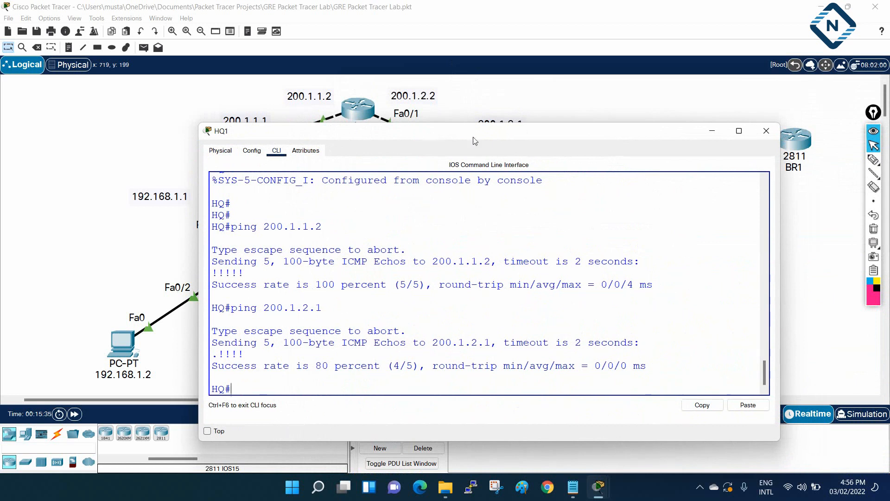
{"action": "left_click", "coordinate": [761, 137]}
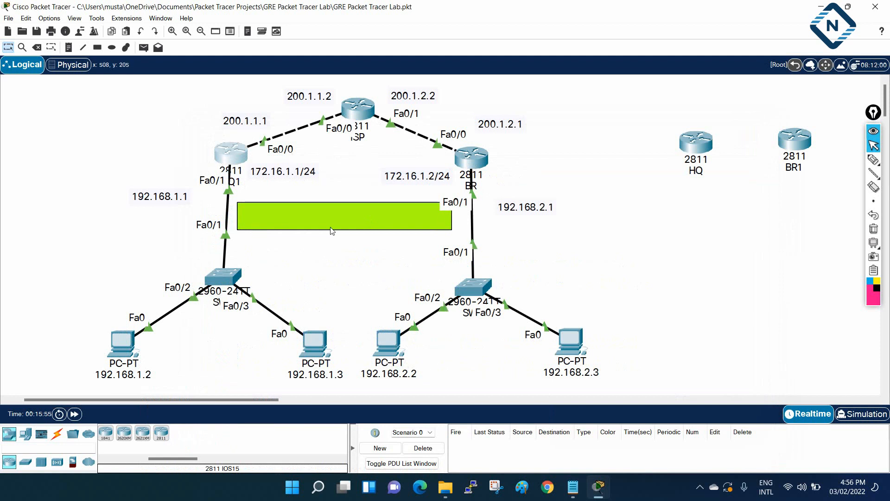
Step: Reposition the green tunnel rectangle between HQ1 and BR, just beneath the 172.16.1.1/24 and 172.16.1.2/24 labels
{"action": "left_click_drag", "start_coordinate": [336, 217], "coordinate": [342, 195]}
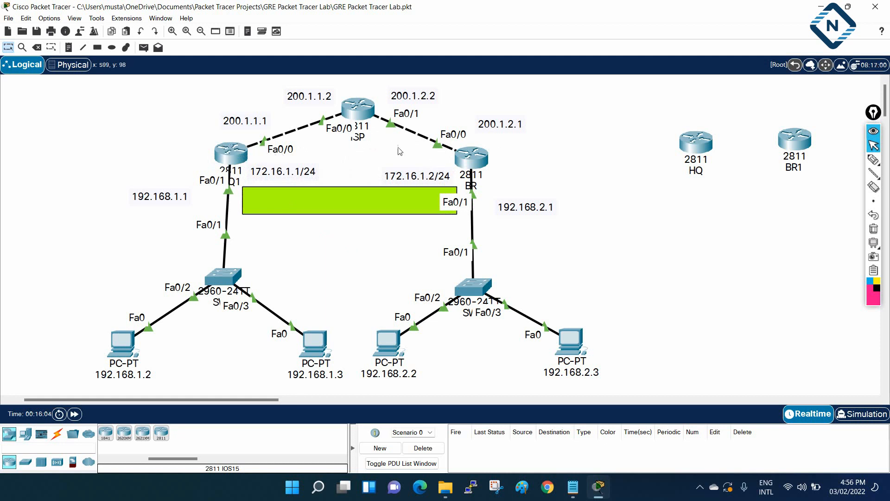
{"action": "left_click_drag", "start_coordinate": [371, 203], "coordinate": [315, 197]}
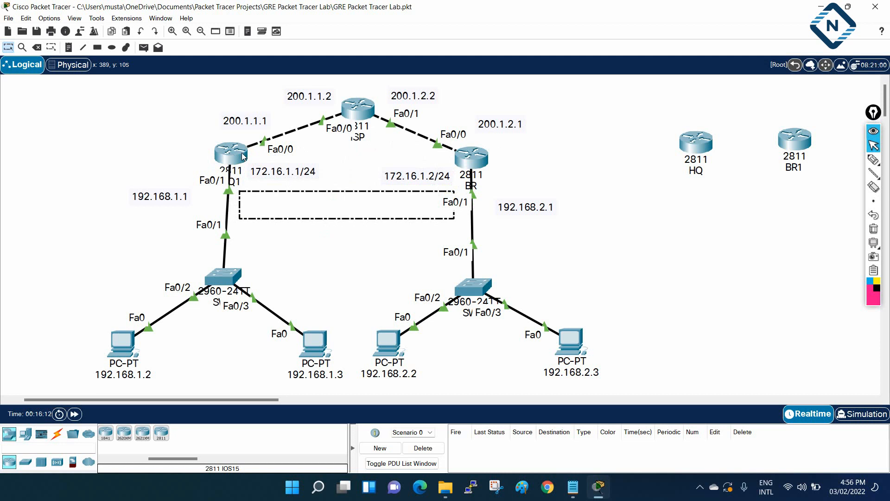
{"action": "mouse_move", "coordinate": [243, 156]}
{"action": "left_click", "coordinate": [644, 240]}
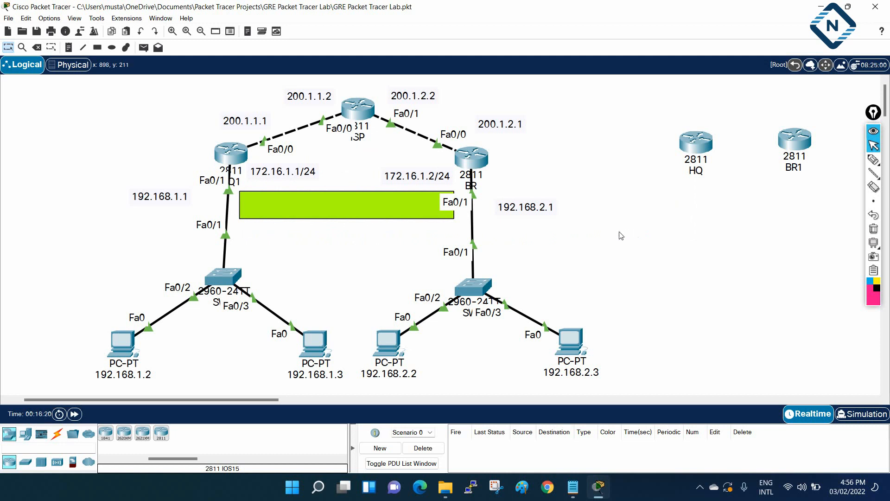
{"action": "left_click", "coordinate": [404, 211]}
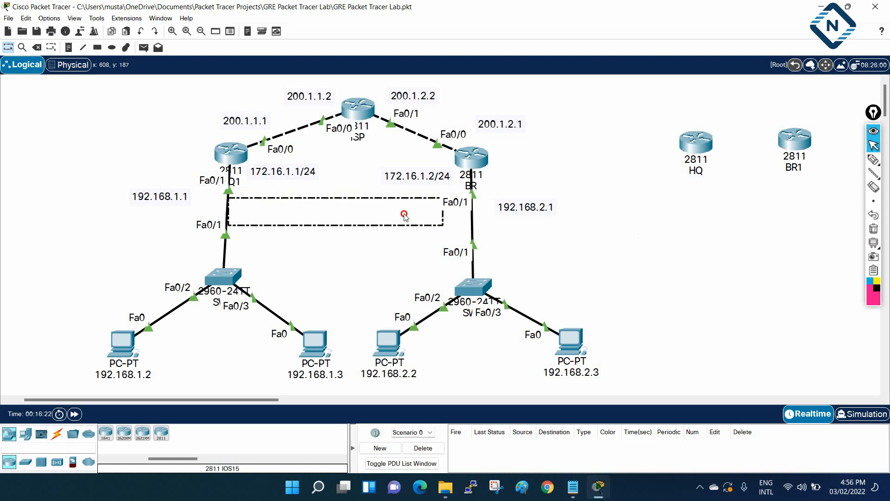
{"action": "left_click_drag", "start_coordinate": [410, 208], "coordinate": [418, 210]}
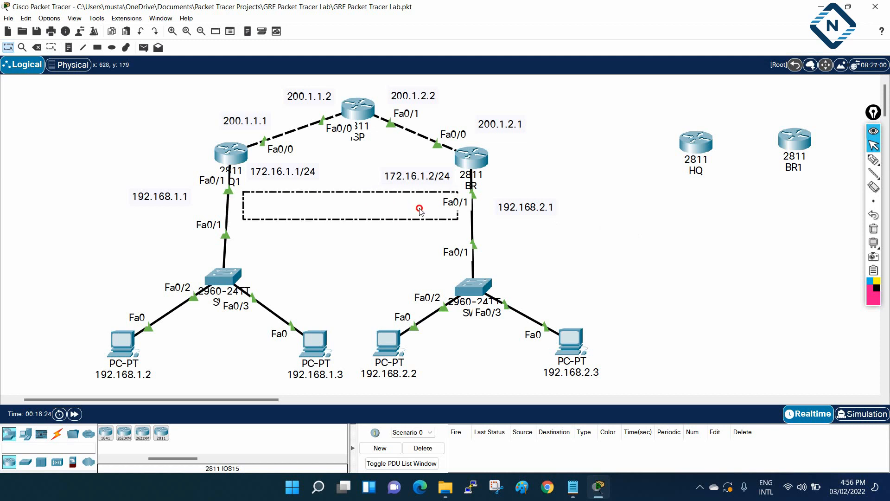
{"action": "left_click", "coordinate": [556, 223]}
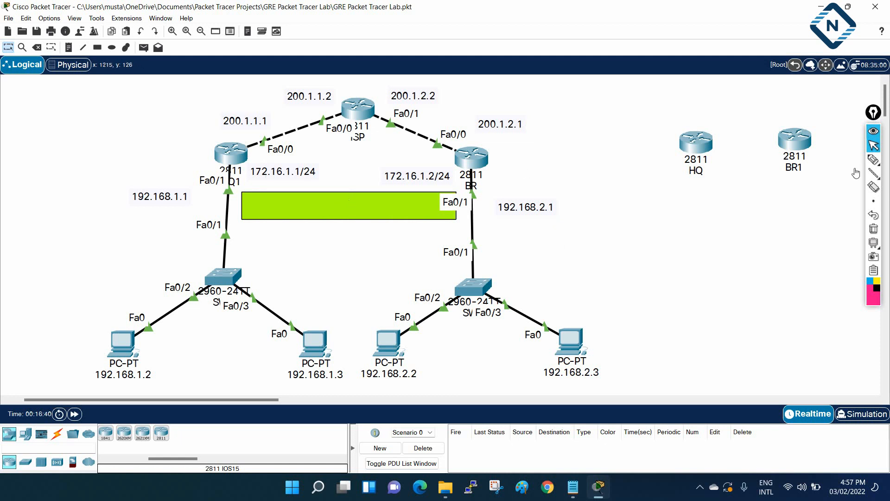
Step: Sketch a tunnel between HQ1 and BR with the pen, circle both 172.16.1.x labels, and clear the markings
{"action": "left_click", "coordinate": [872, 160]}
{"action": "mouse_move", "coordinate": [242, 163]}
{"action": "left_mouse_down"}
{"action": "mouse_move", "coordinate": [454, 150]}
{"action": "mouse_move", "coordinate": [436, 166]}
{"action": "mouse_move", "coordinate": [236, 159]}
{"action": "left_mouse_up"}
{"action": "mouse_move", "coordinate": [319, 163]}
{"action": "left_mouse_down"}
{"action": "mouse_move", "coordinate": [243, 174]}
{"action": "mouse_move", "coordinate": [394, 171]}
{"action": "mouse_move", "coordinate": [394, 163]}
{"action": "mouse_move", "coordinate": [433, 191]}
{"action": "mouse_move", "coordinate": [395, 162]}
{"action": "mouse_move", "coordinate": [378, 169]}
{"action": "left_mouse_up"}
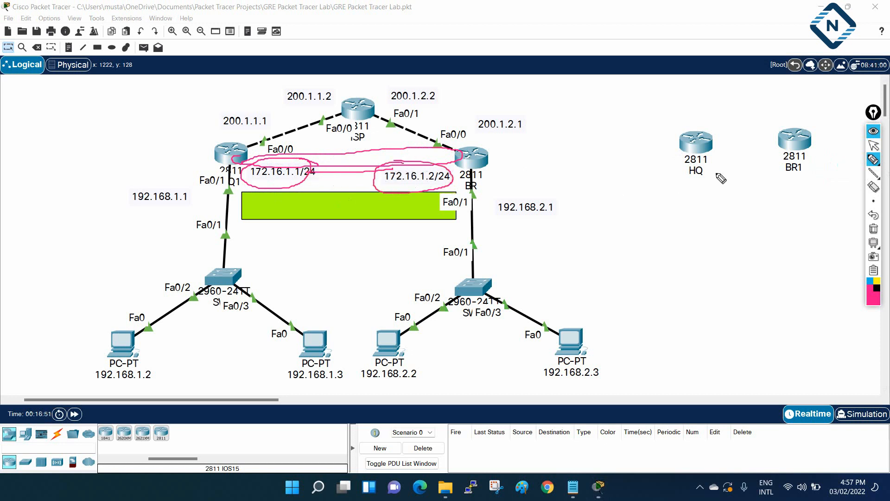
{"action": "left_click", "coordinate": [873, 228]}
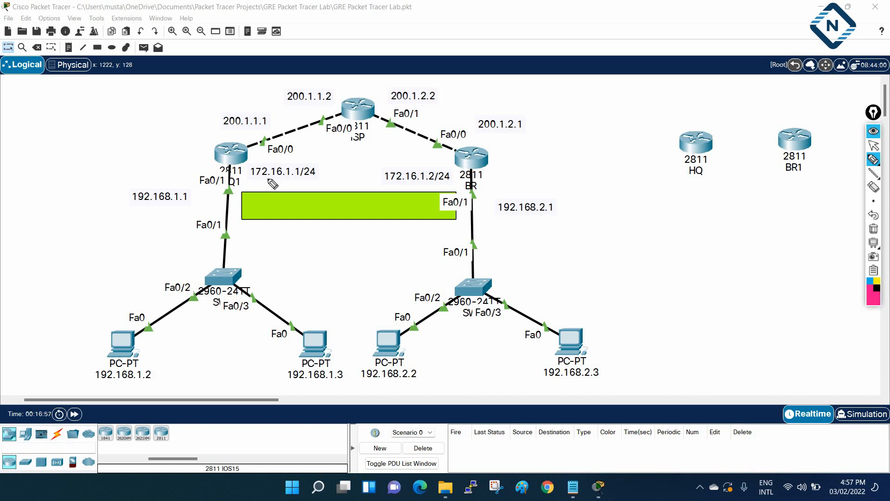
Step: Underline the /24 masks with the pen, outline the green tunnel and link each tunnel end to its 172.16.1.x address
{"action": "left_click_drag", "start_coordinate": [306, 177], "coordinate": [322, 175]}
{"action": "left_click_drag", "start_coordinate": [387, 184], "coordinate": [450, 182]}
{"action": "left_click", "coordinate": [430, 181]}
{"action": "mouse_move", "coordinate": [241, 191]}
{"action": "left_mouse_down"}
{"action": "mouse_move", "coordinate": [241, 214]}
{"action": "mouse_move", "coordinate": [447, 222]}
{"action": "mouse_move", "coordinate": [433, 192]}
{"action": "mouse_move", "coordinate": [259, 196]}
{"action": "mouse_move", "coordinate": [267, 191]}
{"action": "mouse_move", "coordinate": [250, 187]}
{"action": "mouse_move", "coordinate": [257, 200]}
{"action": "mouse_move", "coordinate": [272, 179]}
{"action": "left_mouse_up"}
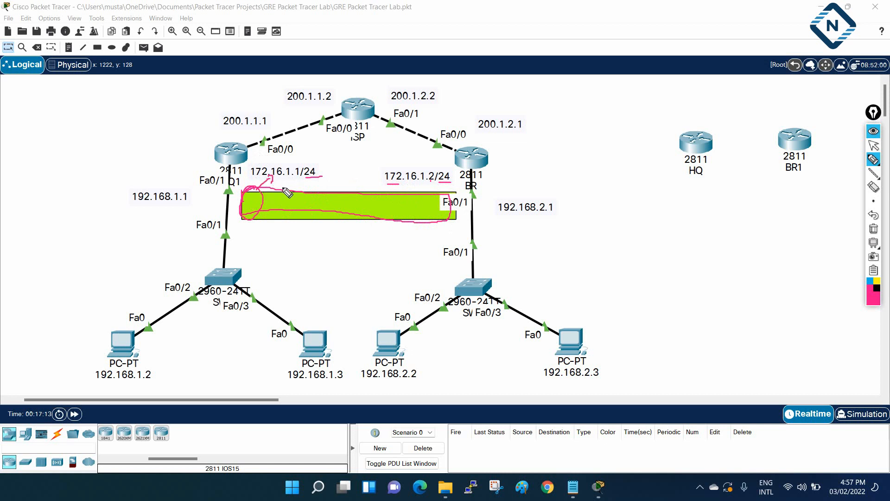
{"action": "mouse_move", "coordinate": [452, 197]}
{"action": "left_mouse_down"}
{"action": "mouse_move", "coordinate": [458, 226]}
{"action": "mouse_move", "coordinate": [424, 180]}
{"action": "mouse_move", "coordinate": [447, 191]}
{"action": "left_mouse_up"}
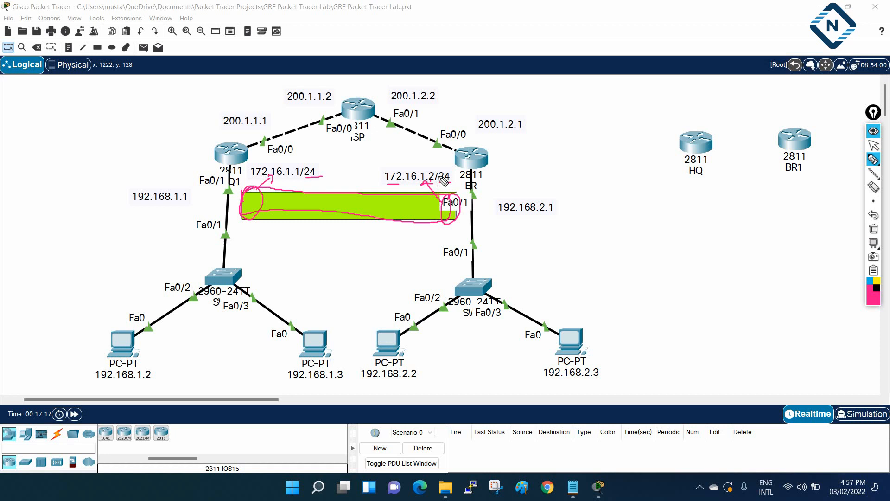
Step: Handwrite a tunnel interface note beside BR, clear all pen markings, and return to the normal pointer
{"action": "mouse_move", "coordinate": [538, 168]}
{"action": "left_mouse_down"}
{"action": "mouse_move", "coordinate": [532, 178]}
{"action": "mouse_move", "coordinate": [531, 160]}
{"action": "mouse_move", "coordinate": [538, 167]}
{"action": "mouse_move", "coordinate": [612, 139]}
{"action": "mouse_move", "coordinate": [626, 148]}
{"action": "mouse_move", "coordinate": [623, 134]}
{"action": "mouse_move", "coordinate": [675, 133]}
{"action": "left_mouse_up"}
{"action": "left_click", "coordinate": [543, 138]}
{"action": "left_click_drag", "start_coordinate": [560, 190], "coordinate": [601, 176]}
{"action": "left_click_drag", "start_coordinate": [595, 172], "coordinate": [598, 184]}
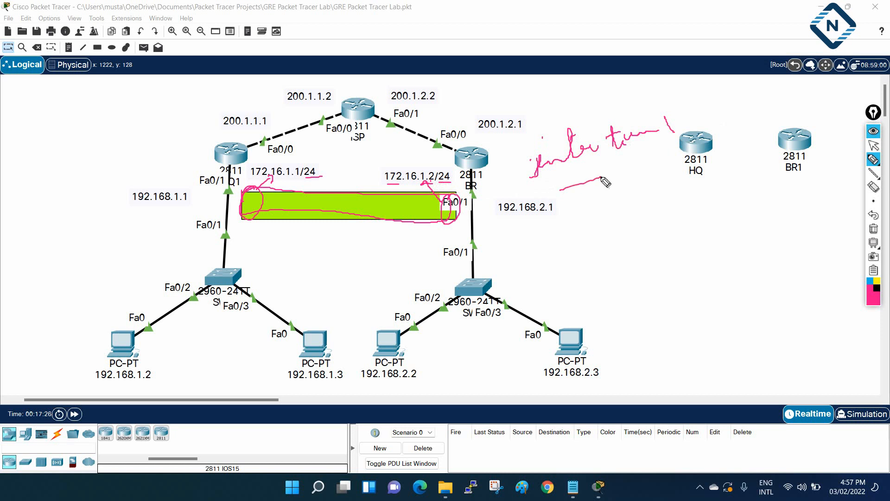
{"action": "left_click", "coordinate": [874, 228]}
{"action": "left_click", "coordinate": [873, 145]}
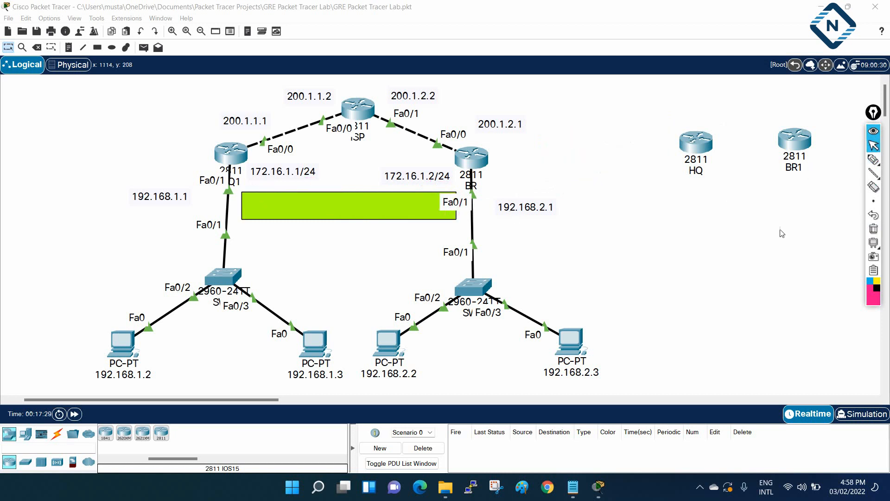
Step: Switch to GRE Packet Tracer Lab.txt in Notepad, widen the window, and highlight HQ's interface Tunnel1 command
{"action": "left_click", "coordinate": [574, 487]}
{"action": "left_click_drag", "start_coordinate": [723, 274], "coordinate": [723, 260]}
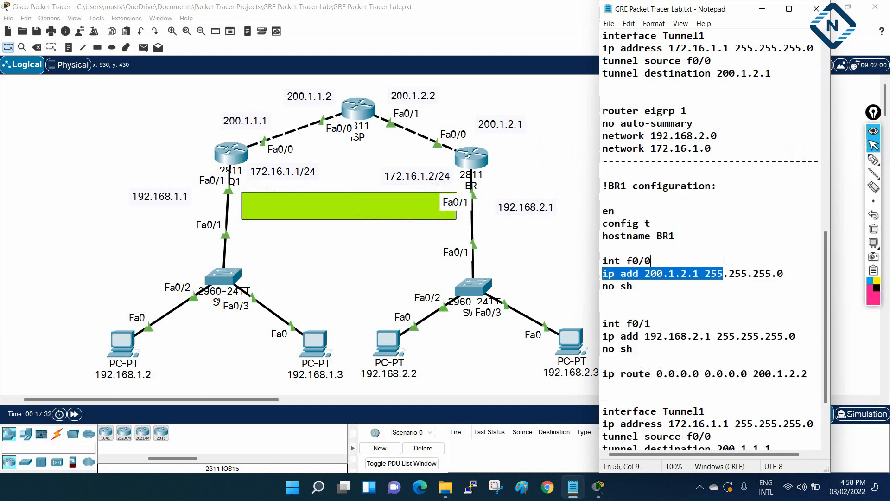
{"action": "scroll", "coordinate": [724, 261], "scroll_direction": "up", "scroll_amount": 4}
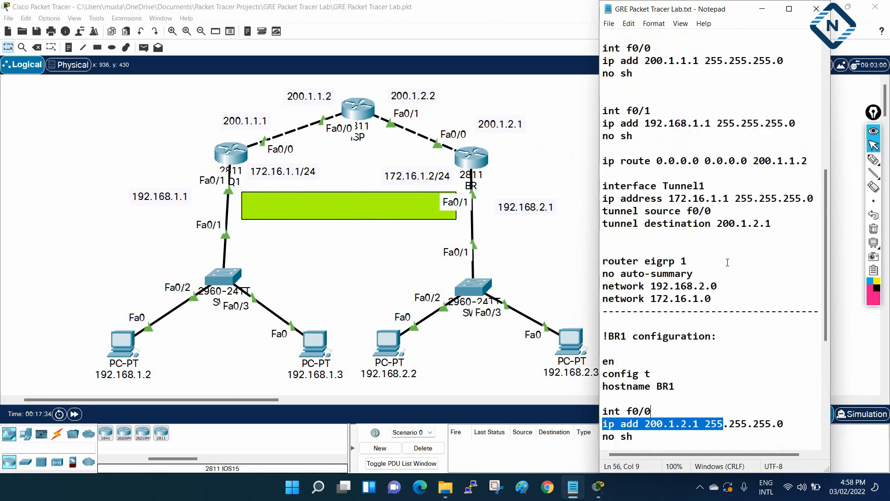
{"action": "left_click_drag", "start_coordinate": [604, 187], "coordinate": [701, 186]}
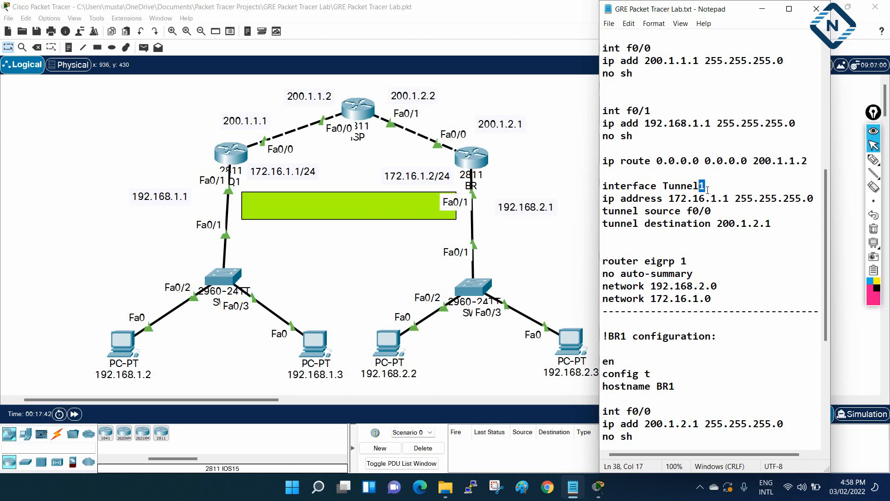
{"action": "left_click_drag", "start_coordinate": [599, 170], "coordinate": [542, 170]}
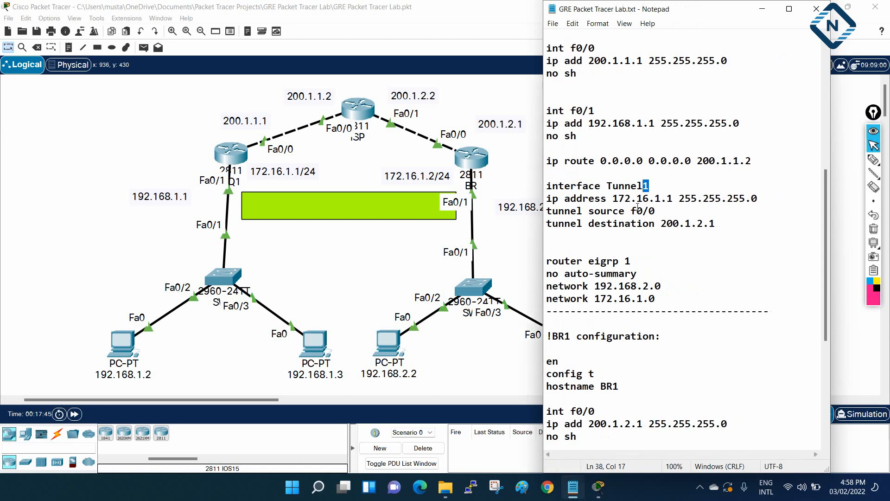
{"action": "left_click_drag", "start_coordinate": [640, 205], "coordinate": [548, 184]}
{"action": "left_click", "coordinate": [651, 185]}
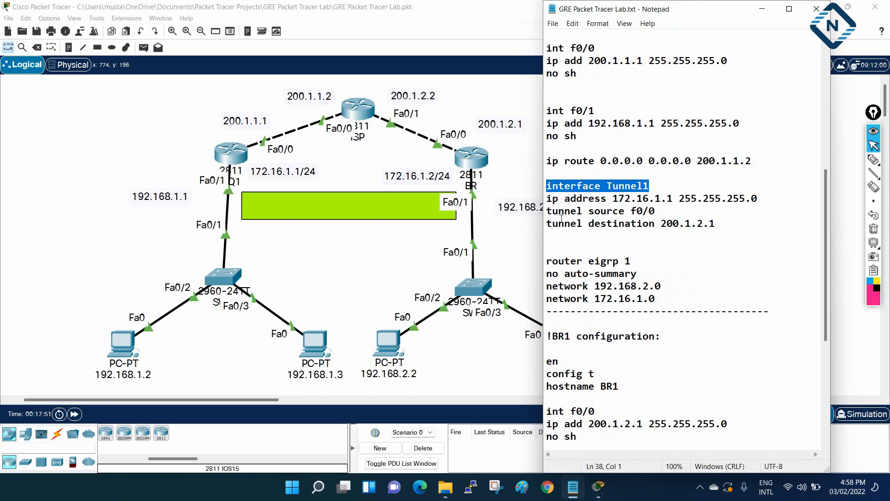
Step: Examine HQ's Tunnel1 IP address, subnet mask, tunnel source and tunnel destination commands against the topology
{"action": "left_click_drag", "start_coordinate": [549, 198], "coordinate": [607, 201]}
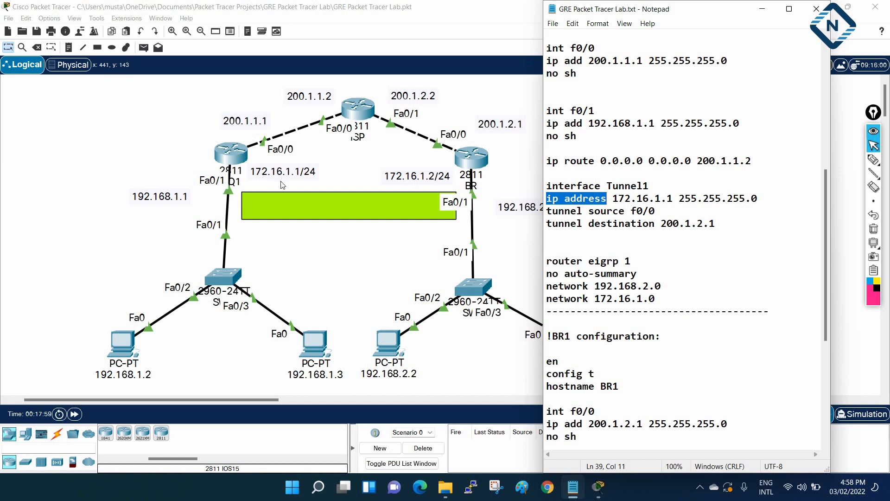
{"action": "left_click_drag", "start_coordinate": [678, 198], "coordinate": [763, 197]}
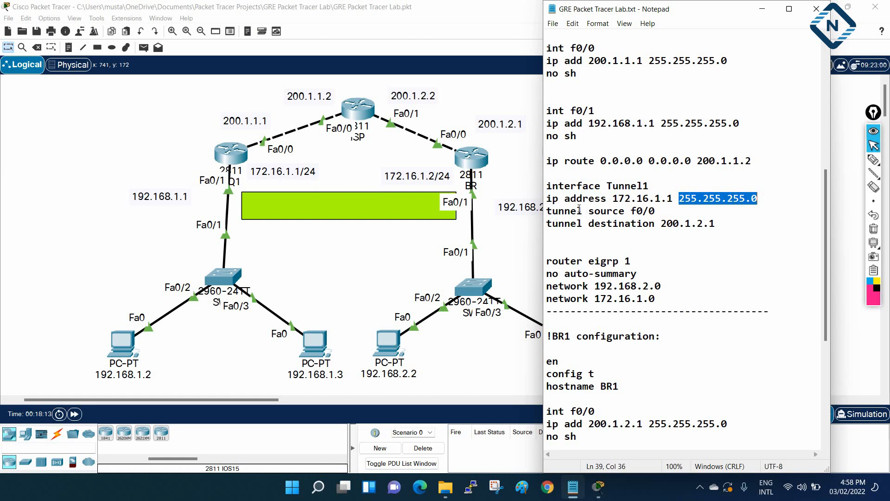
{"action": "left_click_drag", "start_coordinate": [546, 211], "coordinate": [581, 210]}
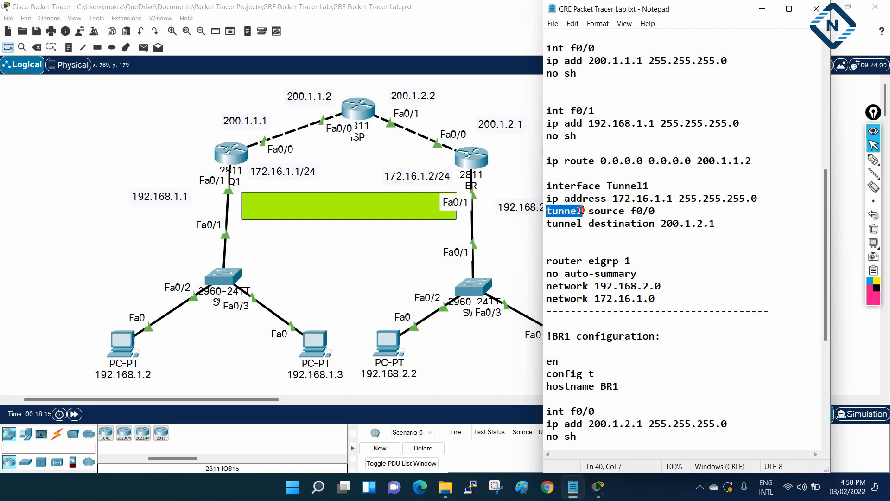
{"action": "left_click_drag", "start_coordinate": [657, 187], "coordinate": [737, 231]}
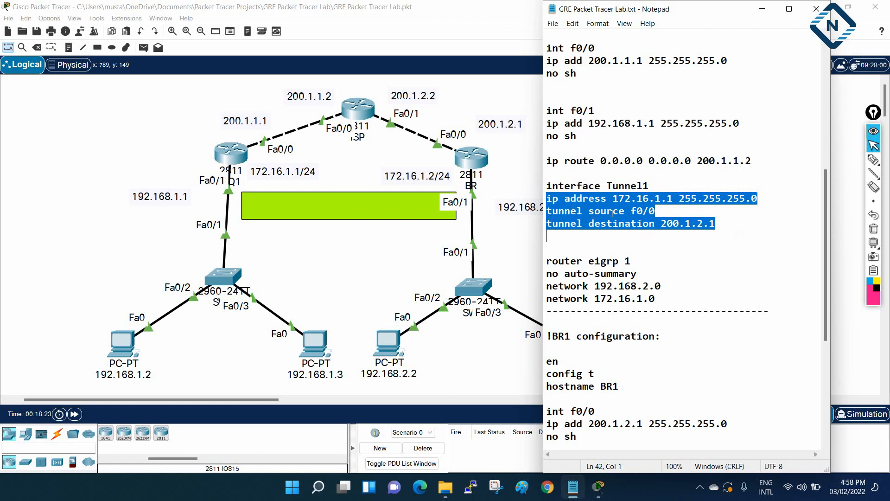
{"action": "left_click", "coordinate": [613, 211]}
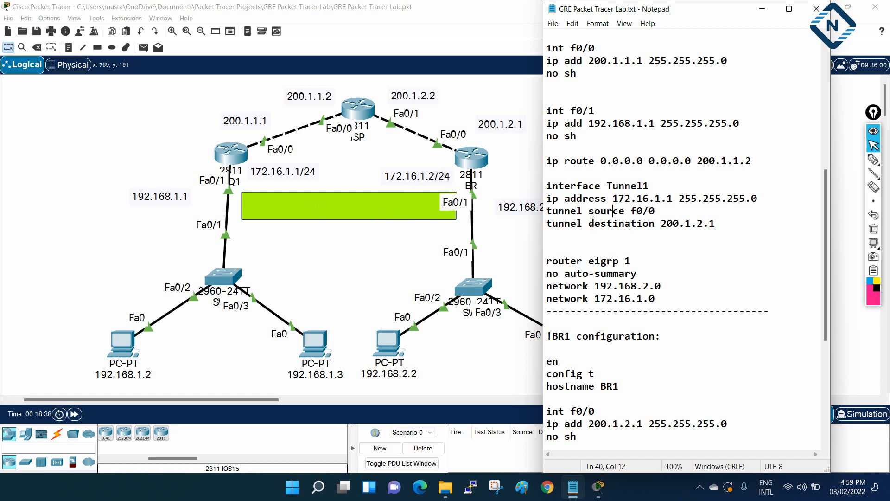
{"action": "left_click_drag", "start_coordinate": [589, 223], "coordinate": [655, 223]}
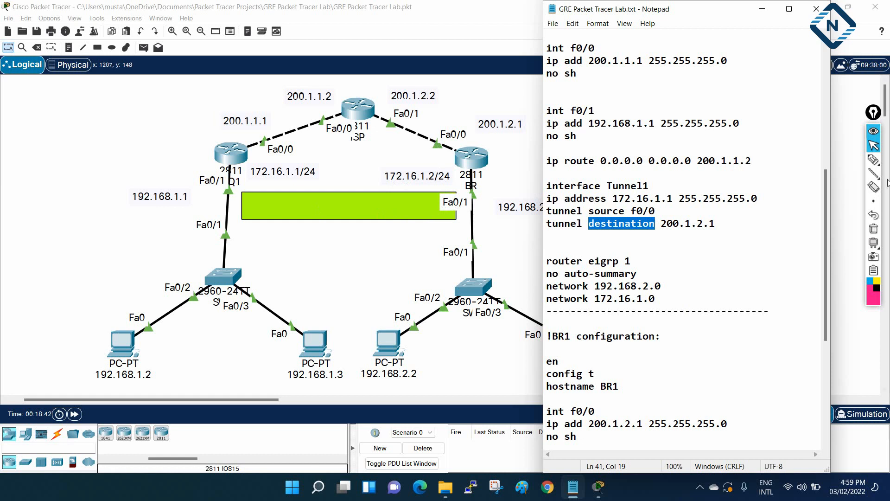
Step: Circle the Fa0/0 interfaces of HQ1 and BR and their 200.1.1.1 and 200.1.2.1 addresses with the pen
{"action": "left_click", "coordinate": [873, 159]}
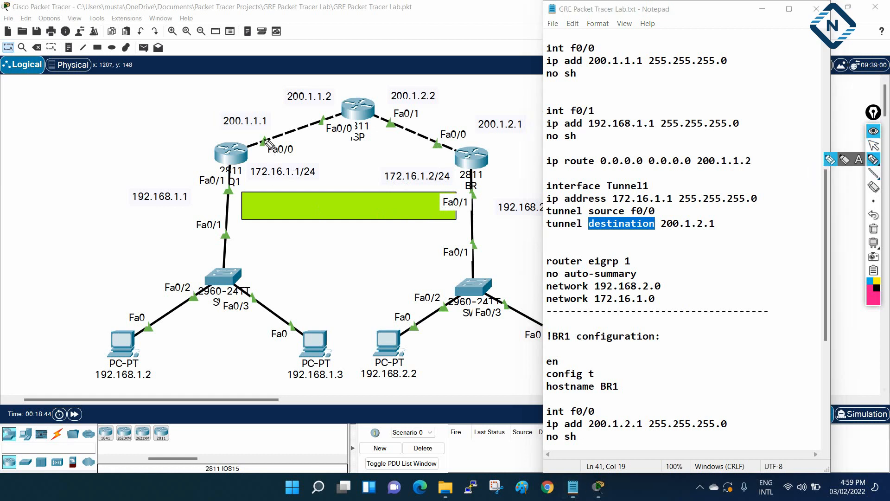
{"action": "mouse_move", "coordinate": [265, 129]}
{"action": "left_mouse_down"}
{"action": "mouse_move", "coordinate": [272, 156]}
{"action": "mouse_move", "coordinate": [266, 129]}
{"action": "left_mouse_up"}
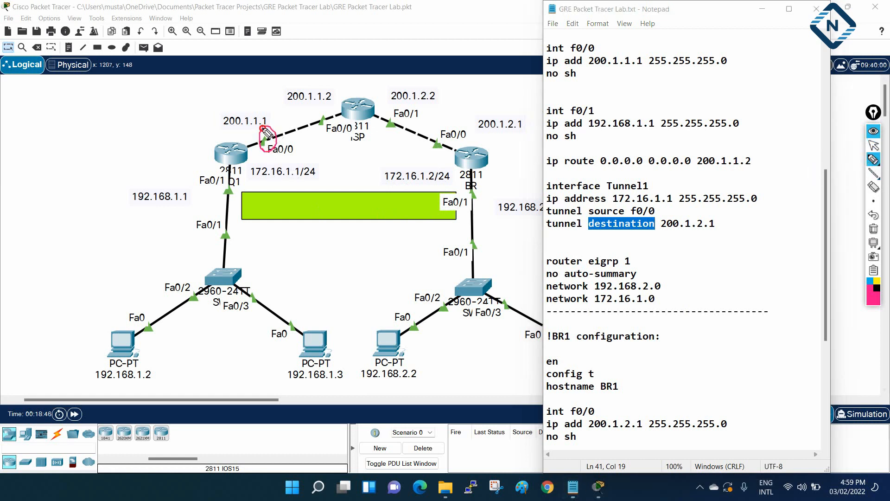
{"action": "left_click_drag", "start_coordinate": [448, 133], "coordinate": [446, 134]}
{"action": "mouse_move", "coordinate": [267, 114]}
{"action": "left_mouse_down"}
{"action": "mouse_move", "coordinate": [258, 106]}
{"action": "mouse_move", "coordinate": [218, 124]}
{"action": "mouse_move", "coordinate": [266, 135]}
{"action": "mouse_move", "coordinate": [262, 123]}
{"action": "left_mouse_up"}
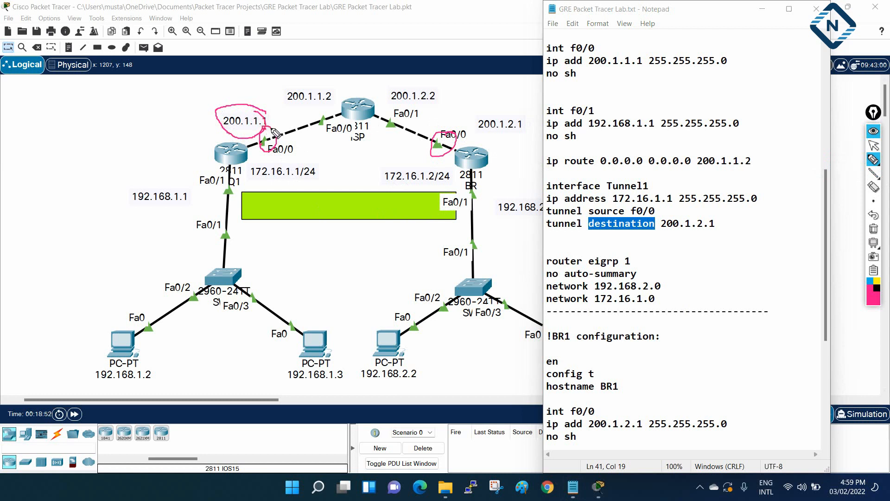
{"action": "mouse_move", "coordinate": [265, 161]}
{"action": "left_mouse_down"}
{"action": "mouse_move", "coordinate": [278, 142]}
{"action": "mouse_move", "coordinate": [271, 160]}
{"action": "mouse_move", "coordinate": [295, 151]}
{"action": "left_mouse_up"}
{"action": "left_click_drag", "start_coordinate": [501, 117], "coordinate": [447, 126]}
{"action": "mouse_move", "coordinate": [515, 117]}
{"action": "left_mouse_down"}
{"action": "mouse_move", "coordinate": [474, 116]}
{"action": "mouse_move", "coordinate": [501, 106]}
{"action": "left_mouse_up"}
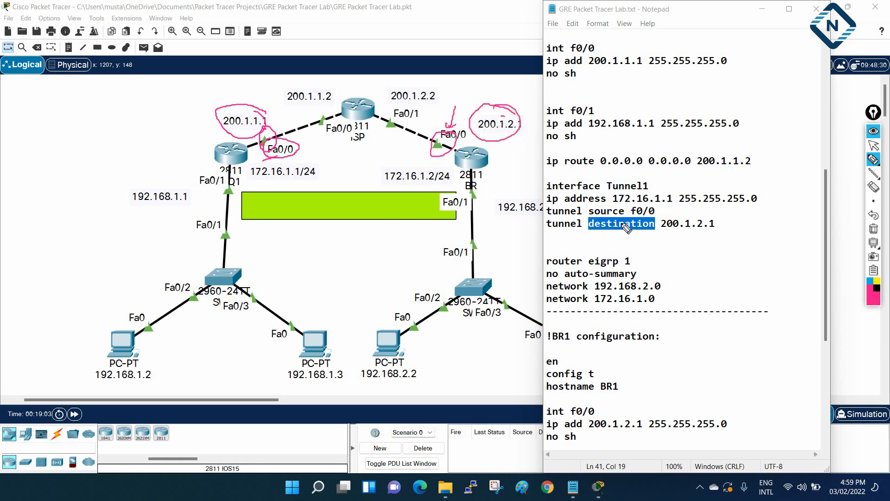
Step: Mark HQ's tunnel source f0/0 and tunnel destination 200.1.2.1 in the text and circle their matches in the topology
{"action": "left_click_drag", "start_coordinate": [674, 200], "coordinate": [655, 210]}
{"action": "mouse_move", "coordinate": [304, 155]}
{"action": "left_mouse_down"}
{"action": "mouse_move", "coordinate": [292, 136]}
{"action": "mouse_move", "coordinate": [300, 153]}
{"action": "mouse_move", "coordinate": [279, 136]}
{"action": "left_mouse_up"}
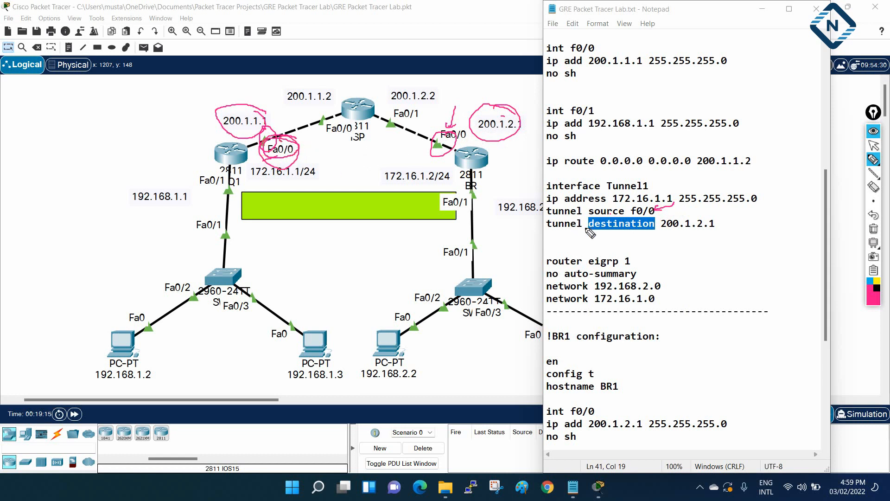
{"action": "mouse_move", "coordinate": [510, 112]}
{"action": "left_mouse_down"}
{"action": "mouse_move", "coordinate": [488, 106]}
{"action": "mouse_move", "coordinate": [486, 140]}
{"action": "mouse_move", "coordinate": [490, 103]}
{"action": "left_mouse_up"}
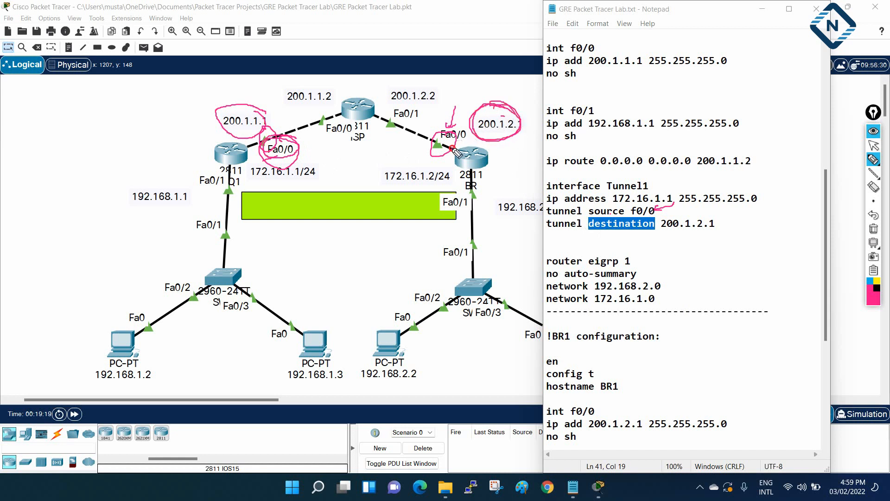
{"action": "mouse_move", "coordinate": [721, 216]}
{"action": "left_mouse_down"}
{"action": "mouse_move", "coordinate": [693, 211]}
{"action": "mouse_move", "coordinate": [663, 227]}
{"action": "mouse_move", "coordinate": [696, 231]}
{"action": "mouse_move", "coordinate": [716, 224]}
{"action": "left_mouse_up"}
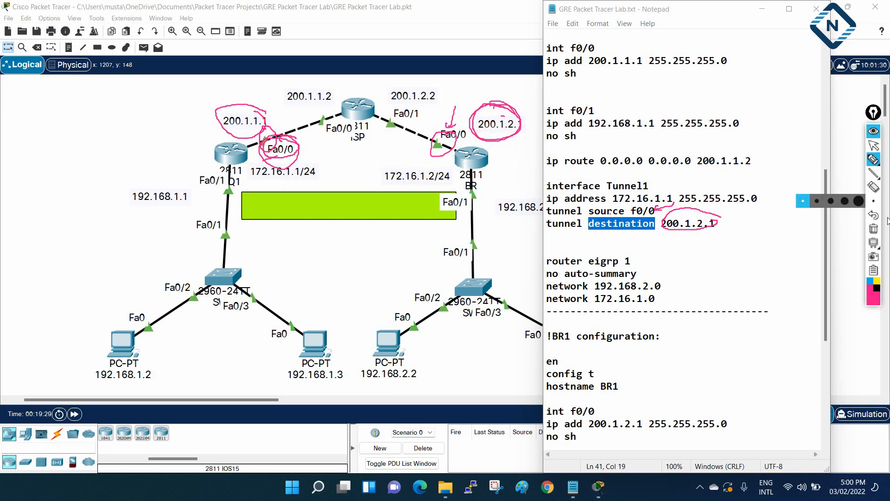
Step: Clear all pen markings, tick BR1's interface Tunnel1 command with the pen, and return to the normal pointer
{"action": "left_click", "coordinate": [874, 145]}
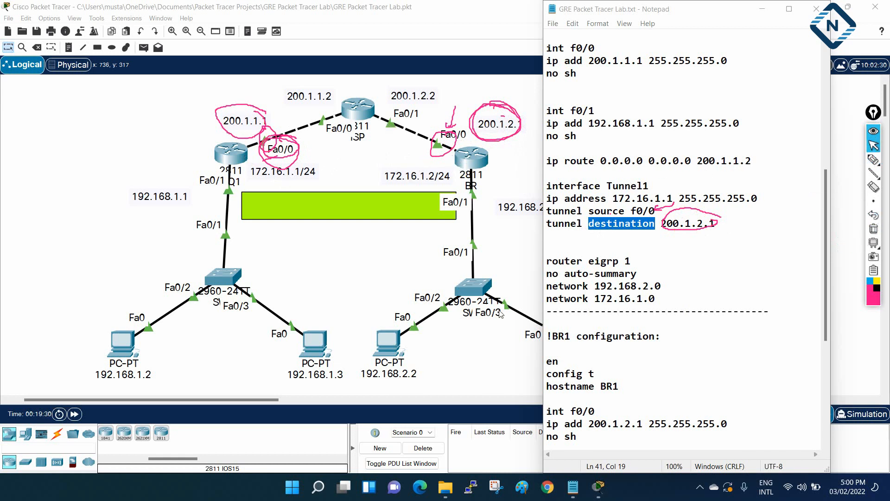
{"action": "scroll", "coordinate": [674, 263], "scroll_direction": "down", "scroll_amount": 6}
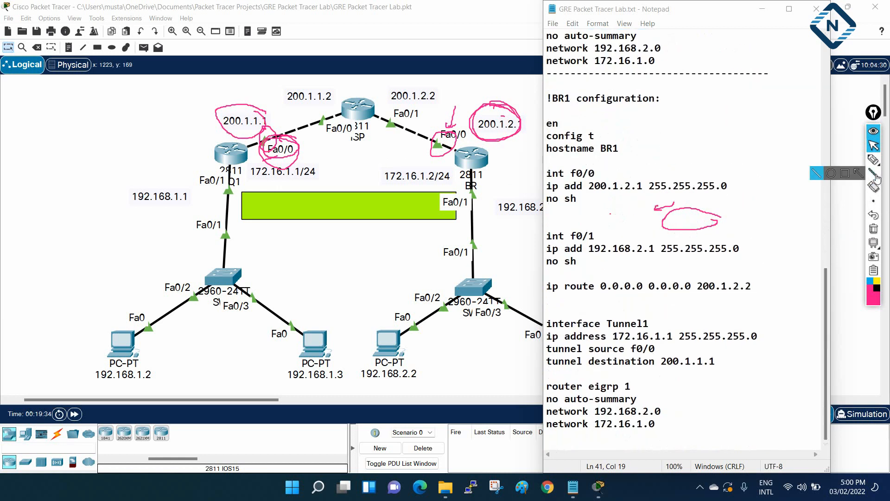
{"action": "left_click", "coordinate": [873, 229]}
{"action": "left_click", "coordinate": [876, 163]}
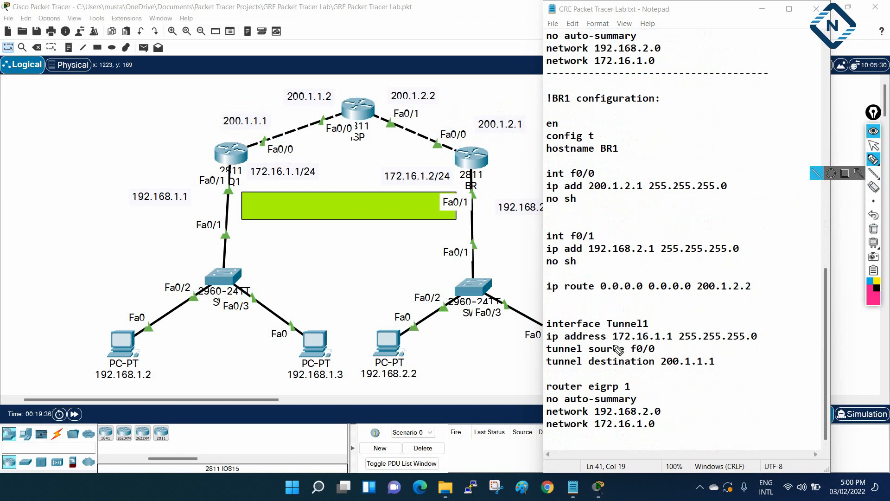
{"action": "left_click_drag", "start_coordinate": [650, 322], "coordinate": [666, 311]}
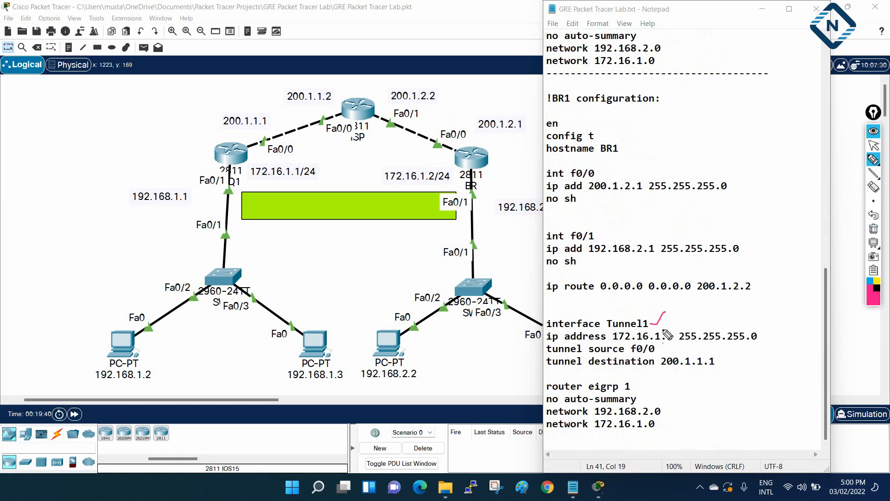
{"action": "left_click", "coordinate": [874, 146]}
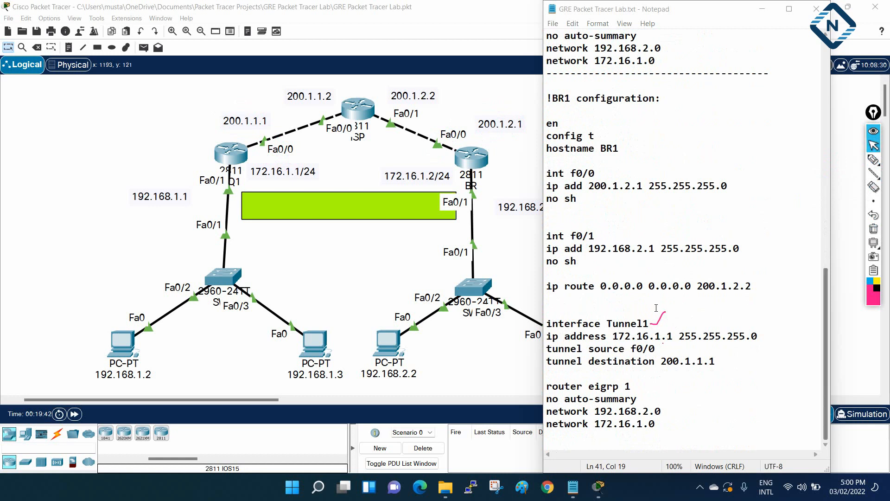
Step: Compare the two routers' tunnel sections and change BR1's Tunnel1 IP address to 172.16.1.2
{"action": "key", "text": "F3"}
{"action": "scroll", "coordinate": [641, 319], "scroll_direction": "up", "scroll_amount": 2}
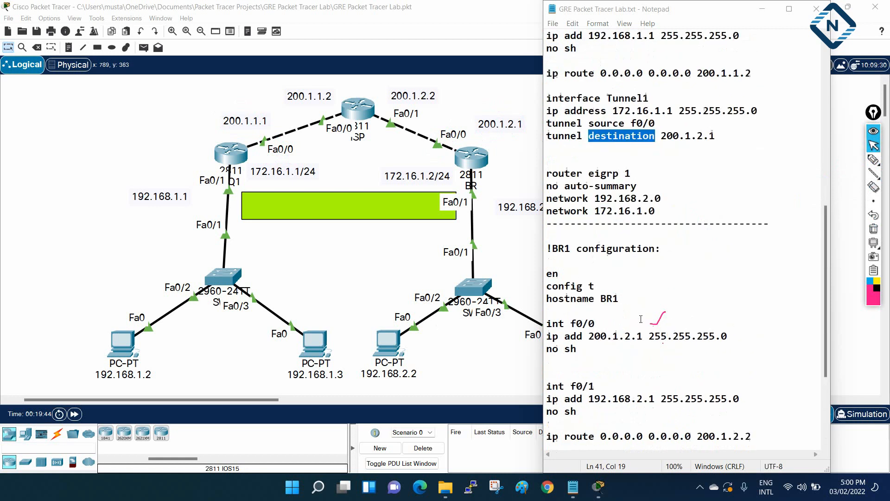
{"action": "scroll", "coordinate": [643, 293], "scroll_direction": "up", "scroll_amount": 1}
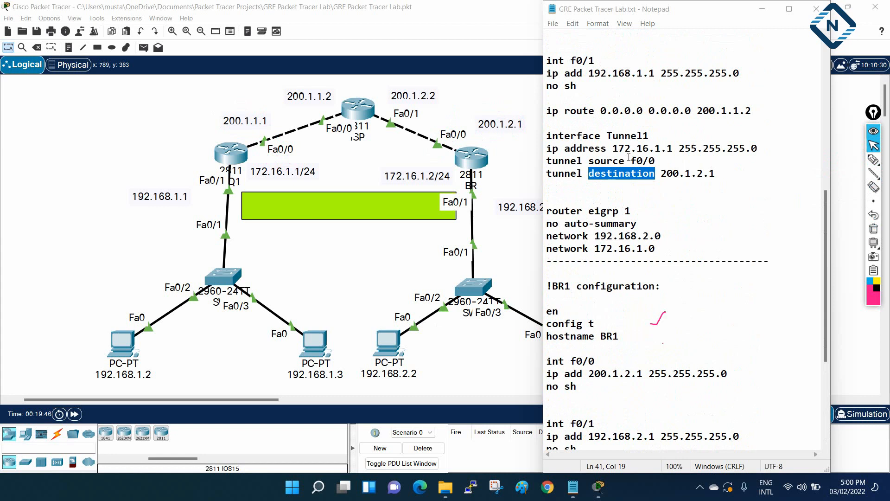
{"action": "scroll", "coordinate": [680, 154], "scroll_direction": "down", "scroll_amount": 3}
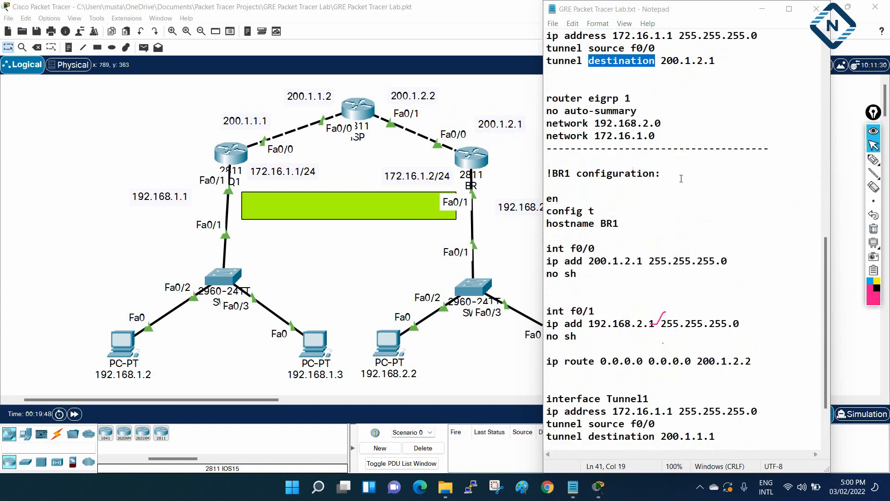
{"action": "scroll", "coordinate": [648, 319], "scroll_direction": "down", "scroll_amount": 1}
{"action": "left_click_drag", "start_coordinate": [673, 374], "coordinate": [668, 373]}
{"action": "type", "text": "2"}
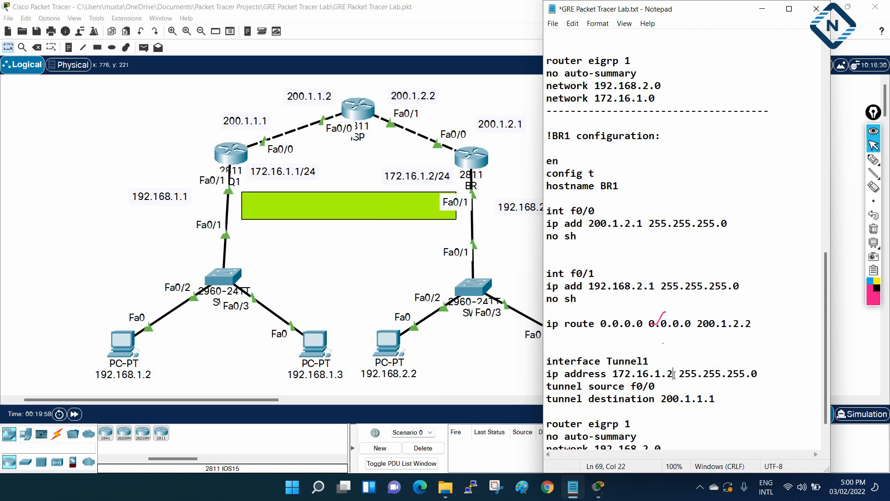
Step: Examine BR1's interface Tunnel1, tunnel source and tunnel destination commands against the topology
{"action": "left_click_drag", "start_coordinate": [651, 361], "coordinate": [625, 361]}
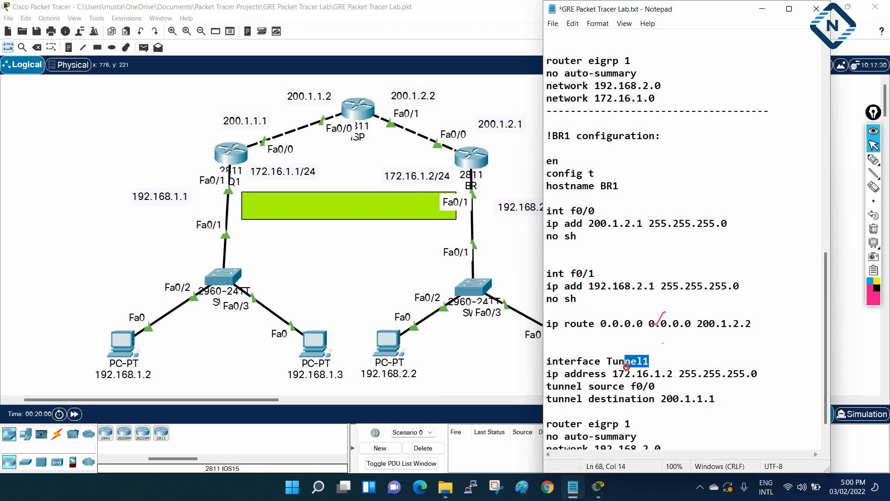
{"action": "left_click_drag", "start_coordinate": [548, 386], "coordinate": [630, 386]}
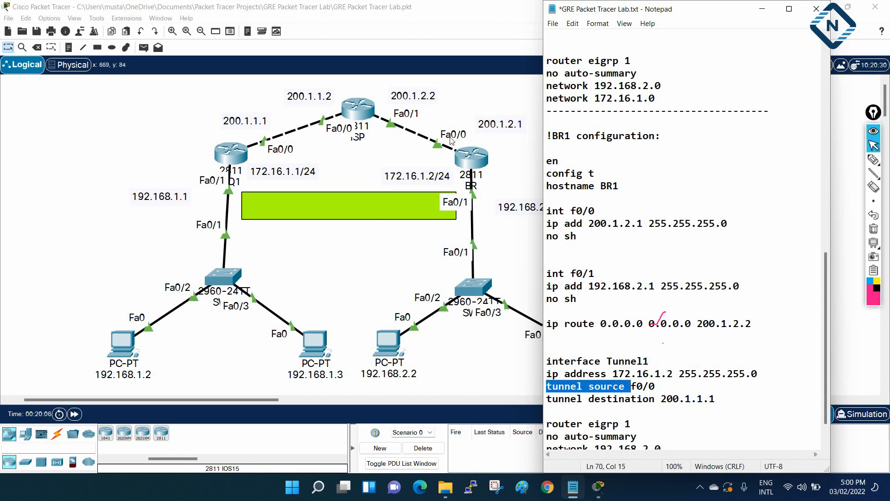
{"action": "left_click_drag", "start_coordinate": [656, 386], "coordinate": [631, 387]}
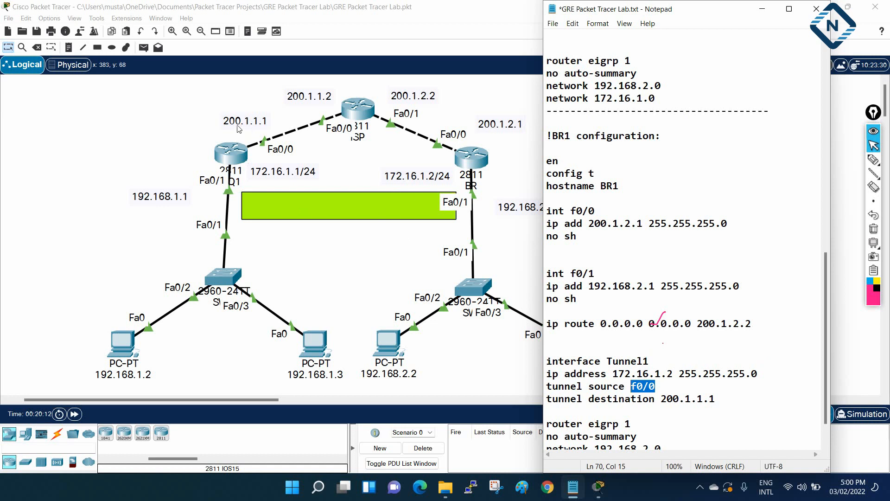
{"action": "left_click_drag", "start_coordinate": [726, 404], "coordinate": [661, 402]}
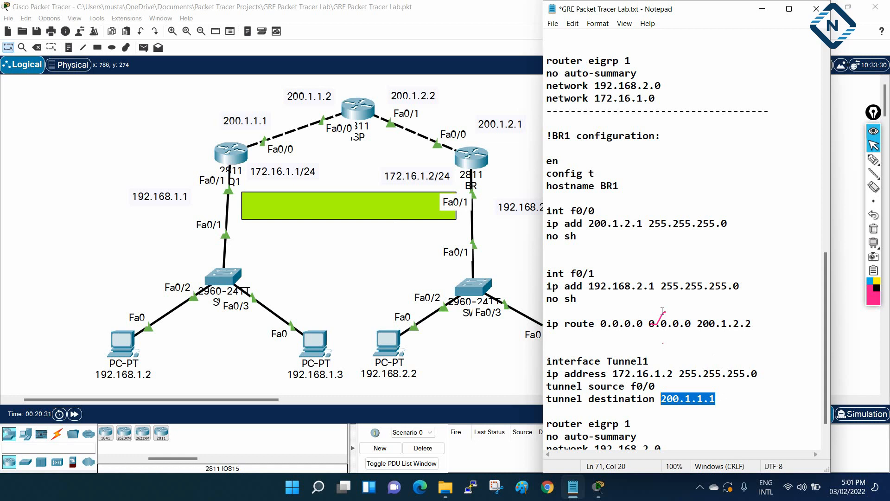
Step: Review HQ's EIGRP section, highlighting no auto-summary, and change its LAN network statement to 192.168.1.0
{"action": "scroll", "coordinate": [659, 306], "scroll_direction": "up", "scroll_amount": 3}
{"action": "mouse_move", "coordinate": [547, 175]}
{"action": "left_mouse_down"}
{"action": "mouse_move", "coordinate": [644, 188]}
{"action": "mouse_move", "coordinate": [641, 178]}
{"action": "mouse_move", "coordinate": [542, 183]}
{"action": "left_mouse_up"}
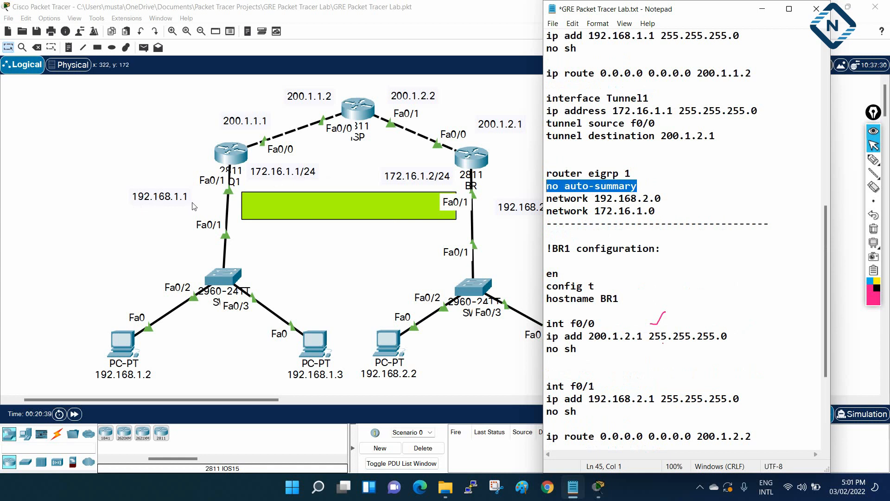
{"action": "scroll", "coordinate": [661, 227], "scroll_direction": "up", "scroll_amount": 6}
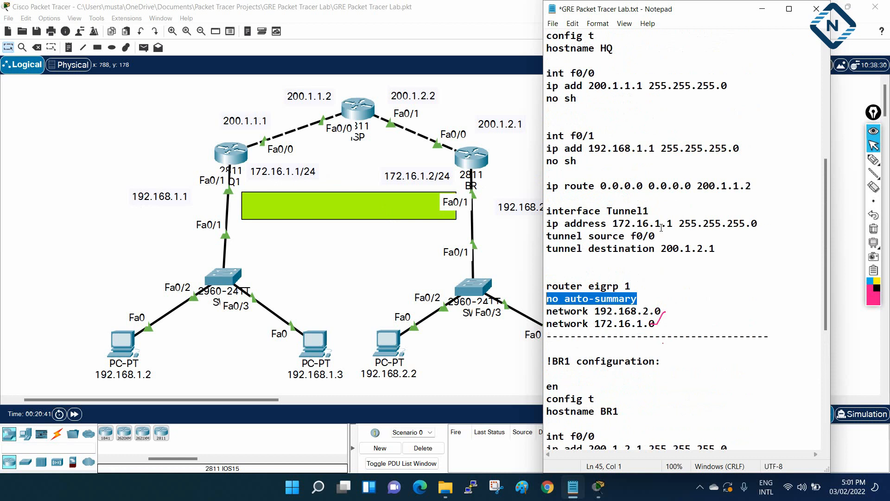
{"action": "scroll", "coordinate": [609, 124], "scroll_direction": "down", "scroll_amount": 2}
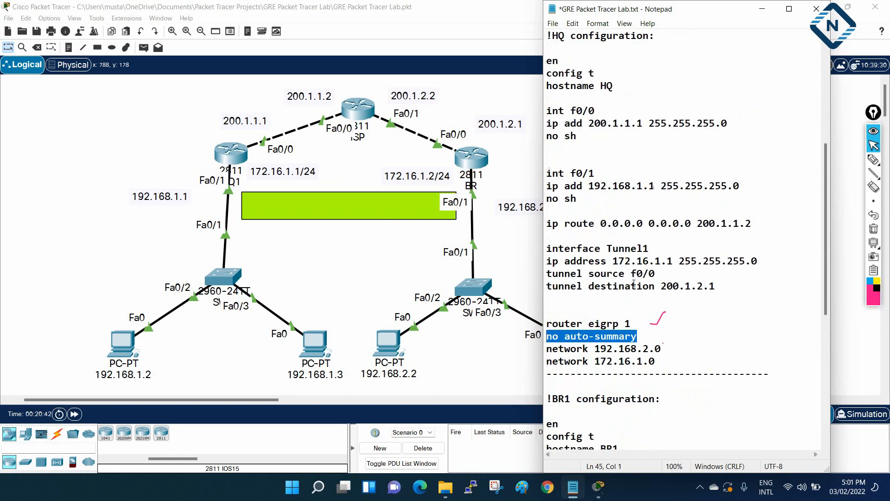
{"action": "scroll", "coordinate": [637, 325], "scroll_direction": "down", "scroll_amount": 1}
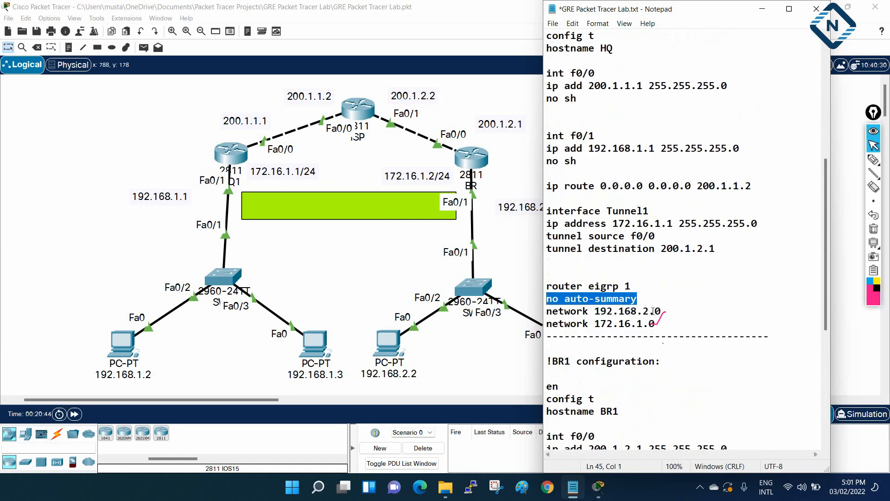
{"action": "left_click_drag", "start_coordinate": [651, 311], "coordinate": [645, 311]}
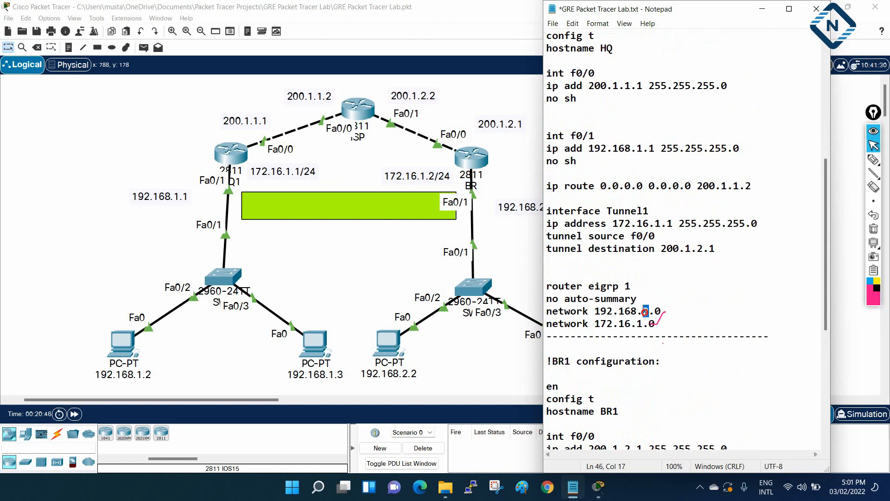
{"action": "type", "text": "1"}
Step: Shift the Notepad window to uncover the BR LAN and examine BR1's EIGRP network statements against the topology
{"action": "scroll", "coordinate": [484, 231], "scroll_direction": "down", "scroll_amount": 7}
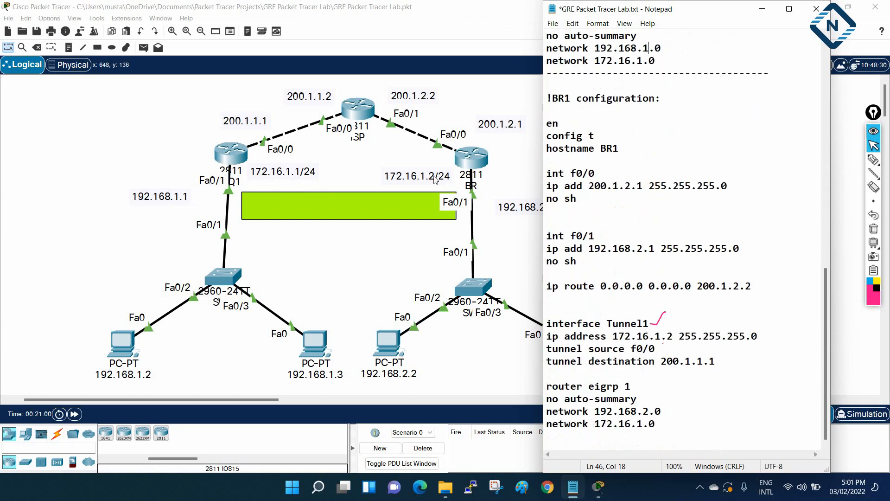
{"action": "left_click_drag", "start_coordinate": [627, 10], "coordinate": [668, 10]}
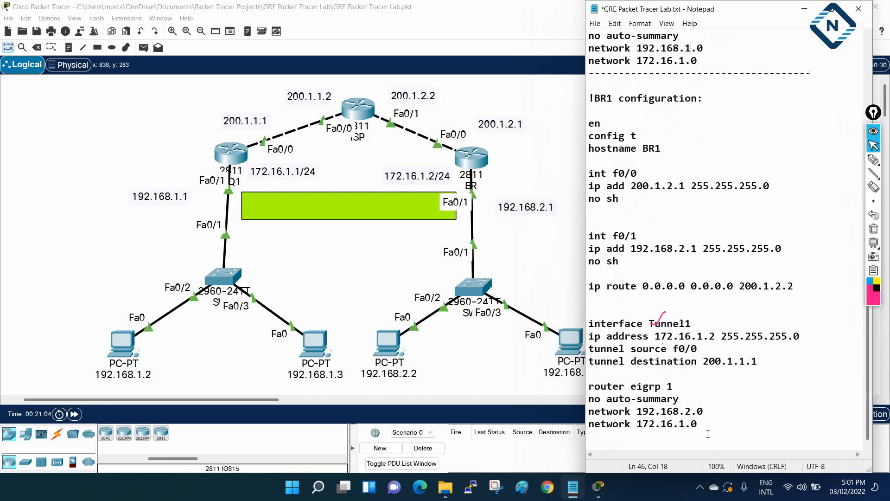
{"action": "left_click_drag", "start_coordinate": [712, 412], "coordinate": [585, 407]}
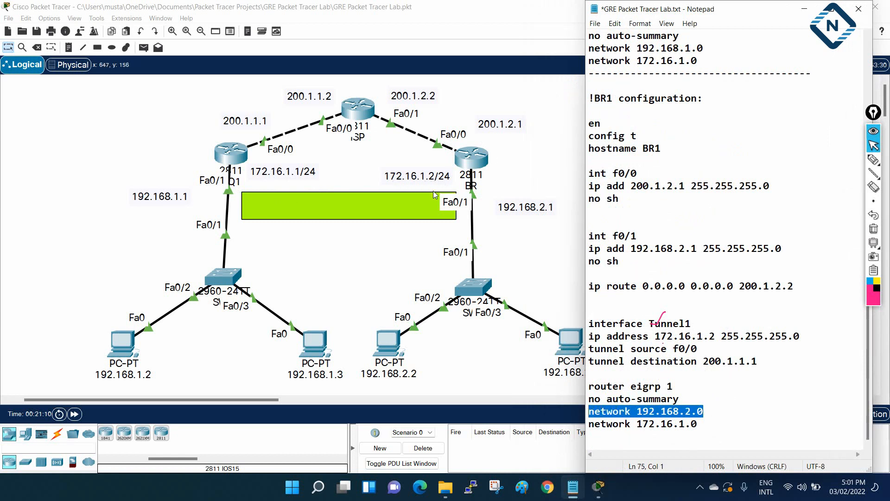
{"action": "left_click_drag", "start_coordinate": [704, 426], "coordinate": [586, 408]}
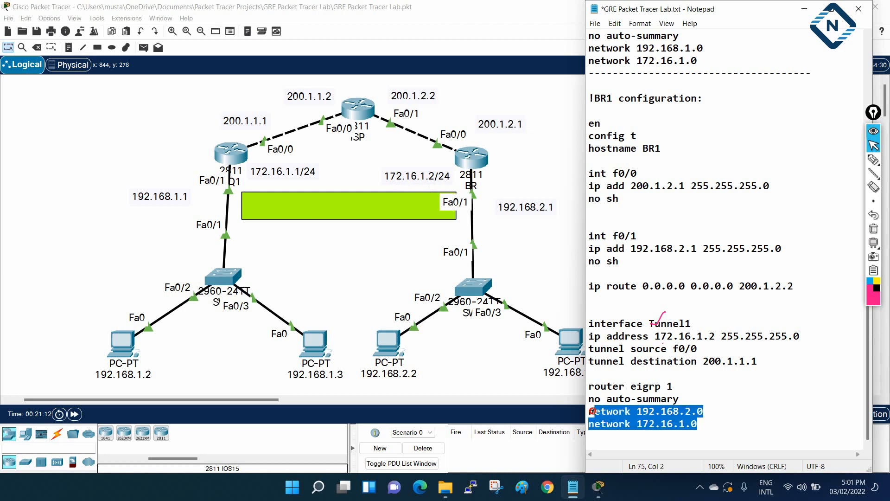
{"action": "left_click", "coordinate": [729, 414]}
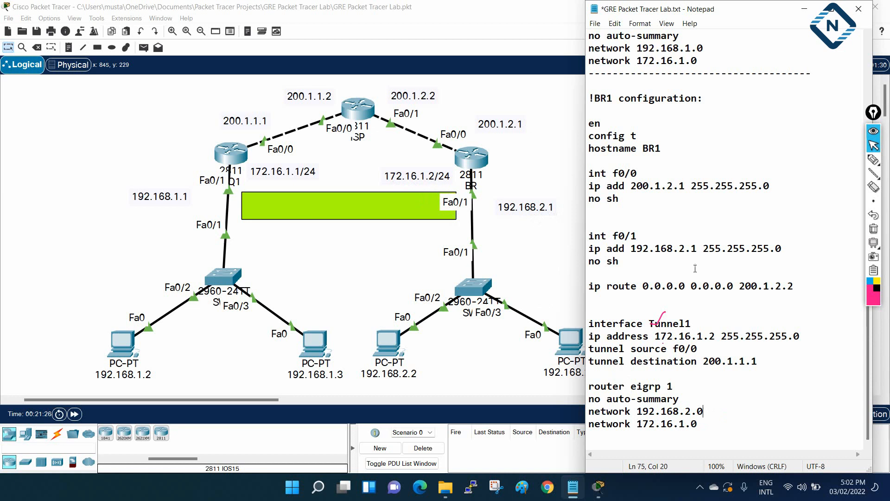
Step: Recheck HQ's tunnel and EIGRP sections and save the edited configuration text file
{"action": "scroll", "coordinate": [695, 268], "scroll_direction": "up", "scroll_amount": 3}
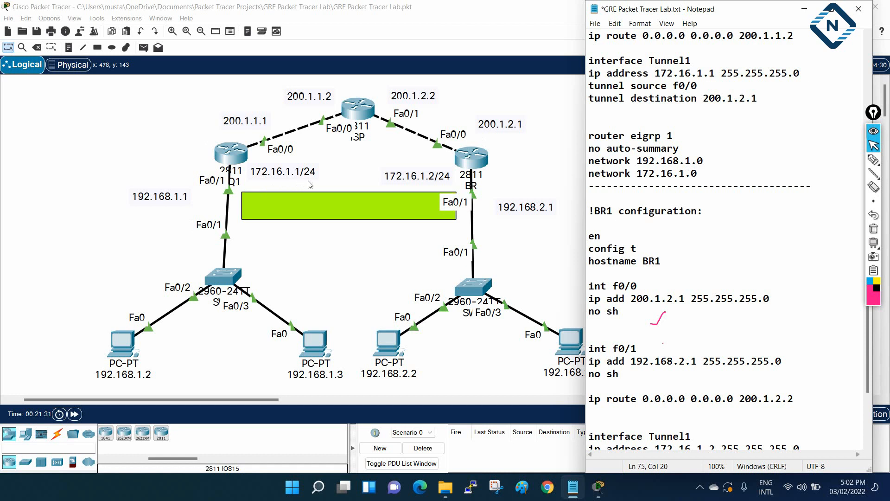
{"action": "scroll", "coordinate": [693, 320], "scroll_direction": "up", "scroll_amount": 2}
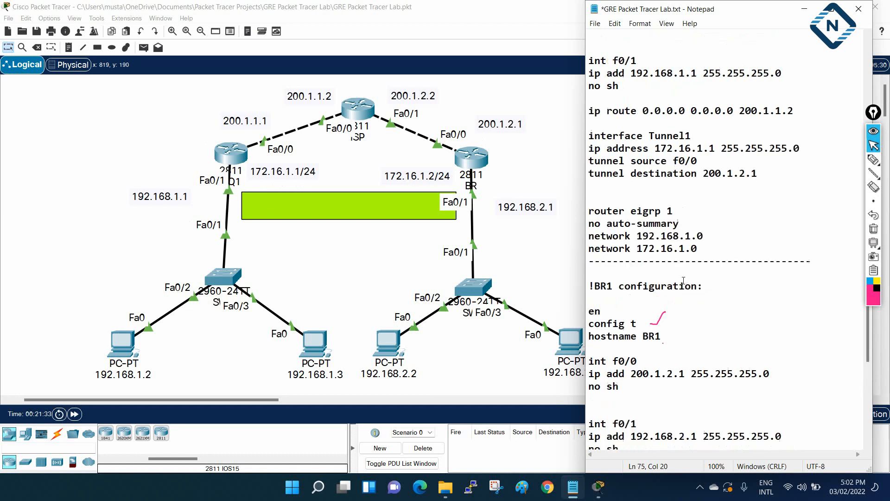
{"action": "left_click", "coordinate": [595, 23]}
{"action": "left_click", "coordinate": [607, 74]}
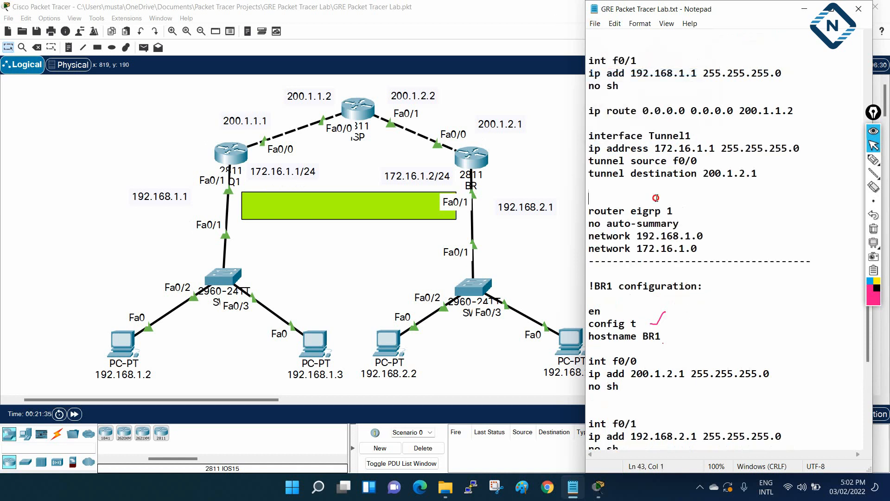
Step: Copy HQ's four Tunnel1 configuration lines from the text file and open HQ1's command line in Packet Tracer
{"action": "left_click", "coordinate": [607, 197]}
{"action": "scroll", "coordinate": [607, 195], "scroll_direction": "up", "scroll_amount": 2}
{"action": "left_click_drag", "start_coordinate": [588, 208], "coordinate": [697, 261]}
{"action": "scroll", "coordinate": [697, 262], "scroll_direction": "up", "scroll_amount": 1}
{"action": "right_click", "coordinate": [631, 273]}
{"action": "left_click", "coordinate": [655, 302]}
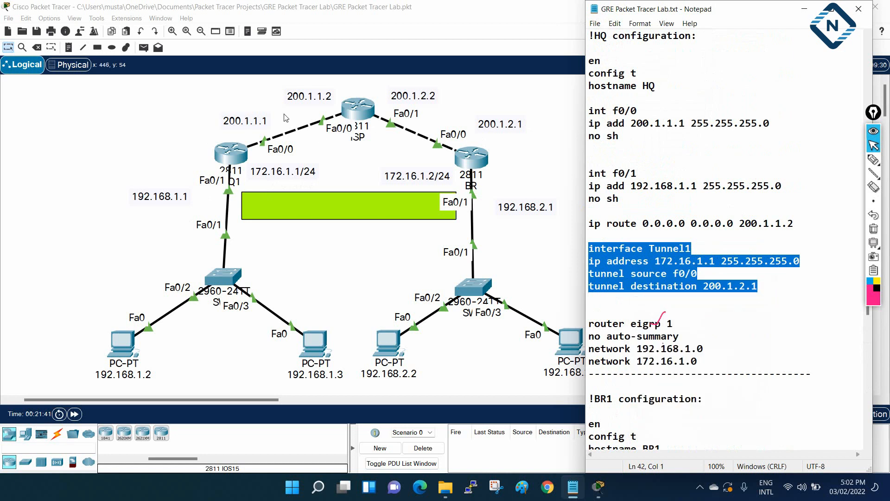
{"action": "left_click", "coordinate": [225, 152]}
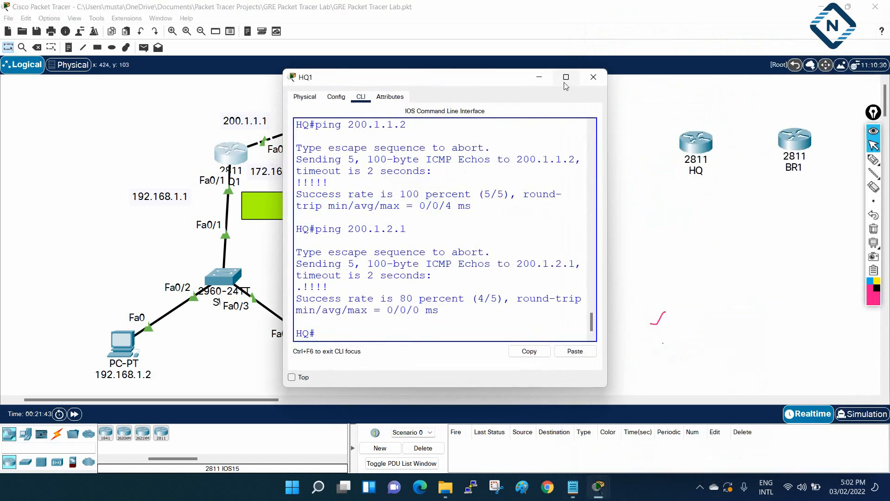
Step: Enter global configuration mode on HQ1 and paste the Tunnel1 commands: address 172.16.1.1 255.255.255.0, source f0/0, destination 200.1.2.1
{"action": "left_click", "coordinate": [565, 80]}
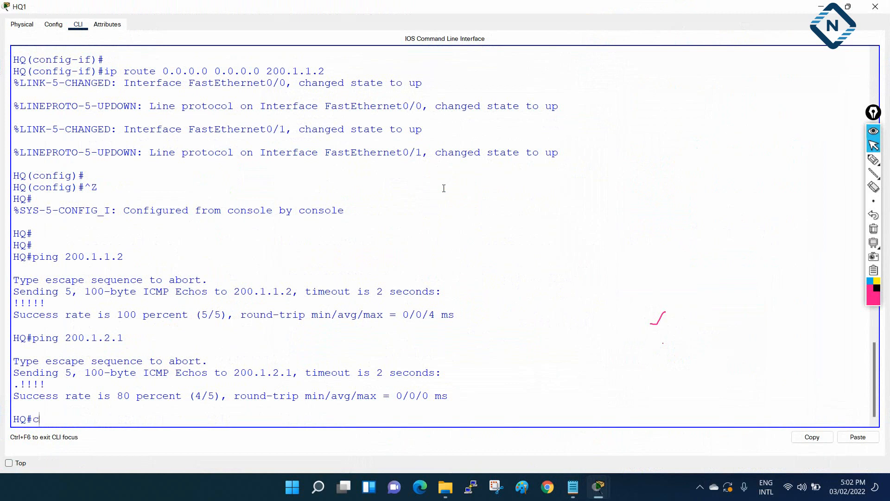
{"action": "type", "text": "config t"}
{"action": "key", "text": "Return"}
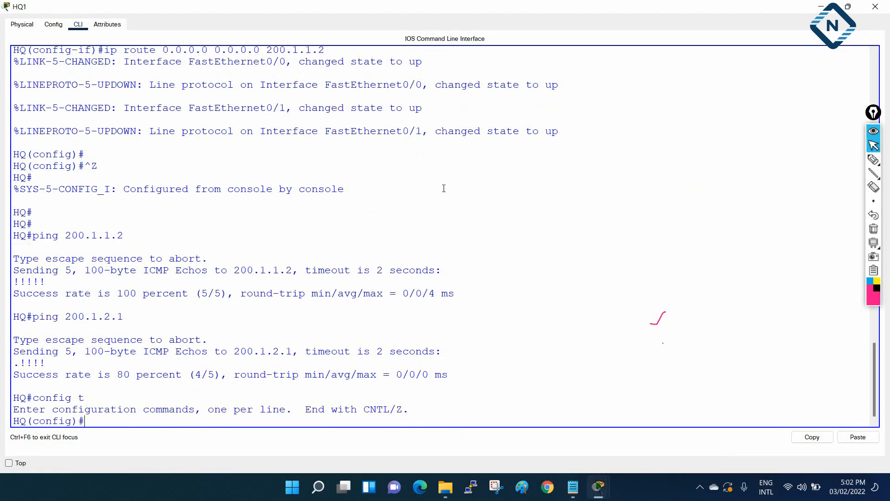
{"action": "right_click", "coordinate": [439, 188]}
{"action": "left_click", "coordinate": [460, 206]}
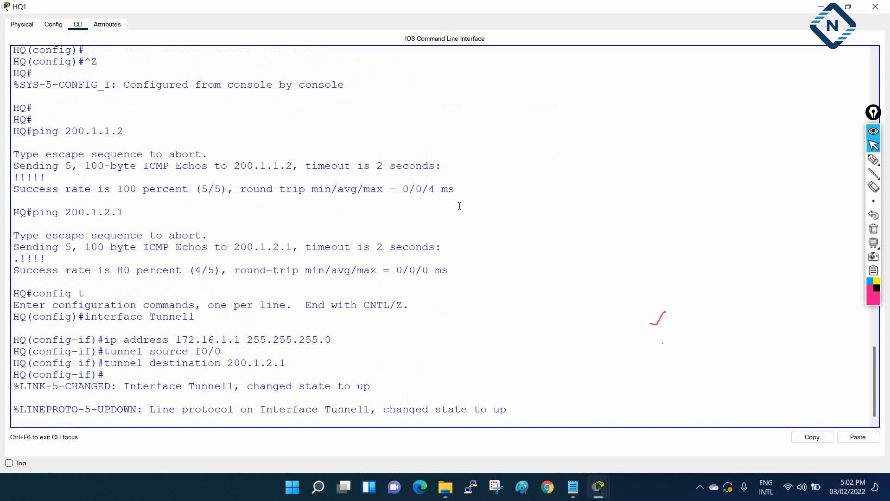
{"action": "key", "text": "Return"}
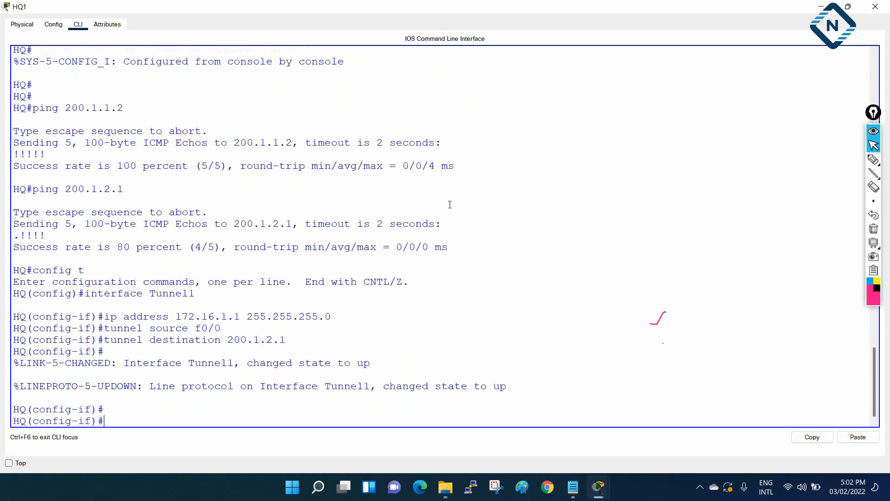
Step: Check the Tunnel1 state messages and HQ1's brief IP interface summary, highlighting the Tunnel1 row
{"action": "left_click_drag", "start_coordinate": [514, 387], "coordinate": [55, 370]}
{"action": "left_click", "coordinate": [231, 400]}
{"action": "type", "text": "do sh ip int br"}
{"action": "key", "text": "Return"}
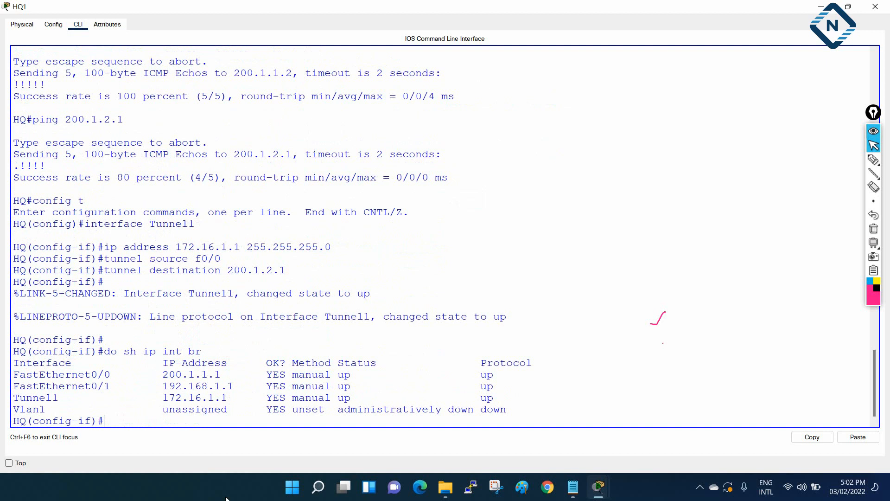
{"action": "left_click_drag", "start_coordinate": [13, 397], "coordinate": [516, 401]}
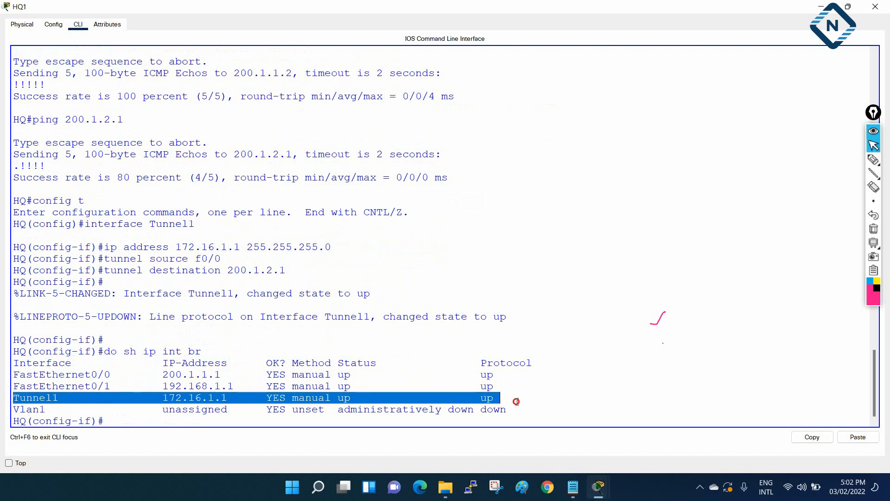
{"action": "left_click", "coordinate": [824, 6]}
Step: Switch to the Notepad configuration file and copy the four Tunnel1 lines from the BR1 section
{"action": "left_click", "coordinate": [574, 487]}
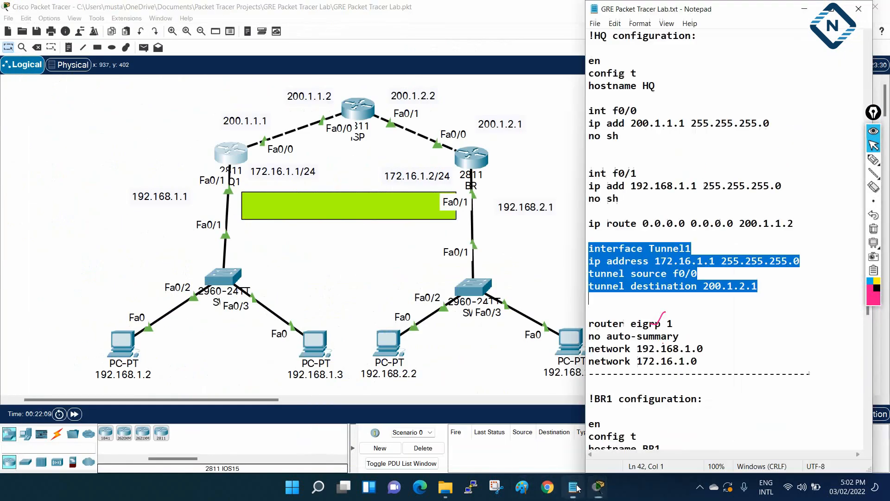
{"action": "scroll", "coordinate": [630, 315], "scroll_direction": "down", "scroll_amount": 7}
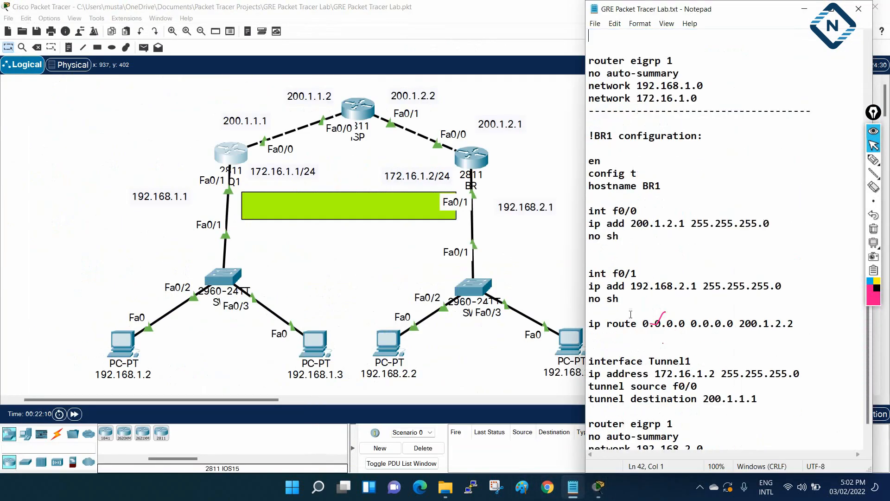
{"action": "scroll", "coordinate": [630, 314], "scroll_direction": "down", "scroll_amount": 1}
{"action": "left_click_drag", "start_coordinate": [589, 324], "coordinate": [754, 370]}
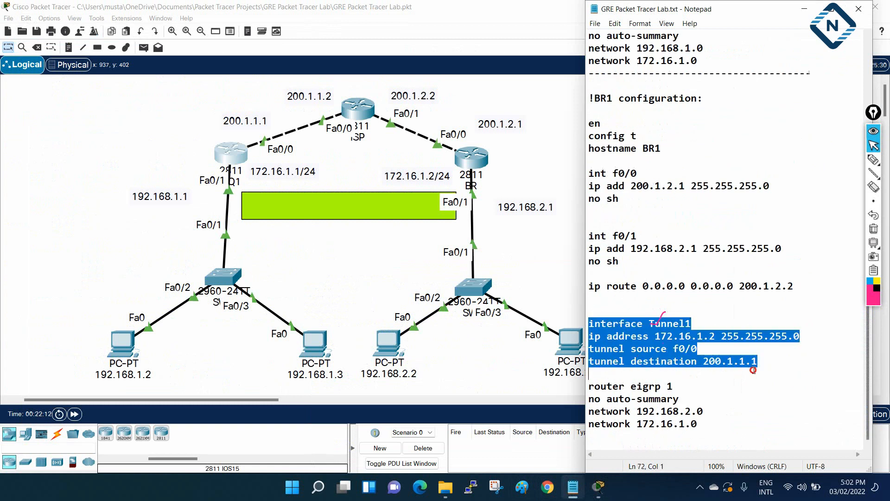
{"action": "right_click", "coordinate": [629, 331]}
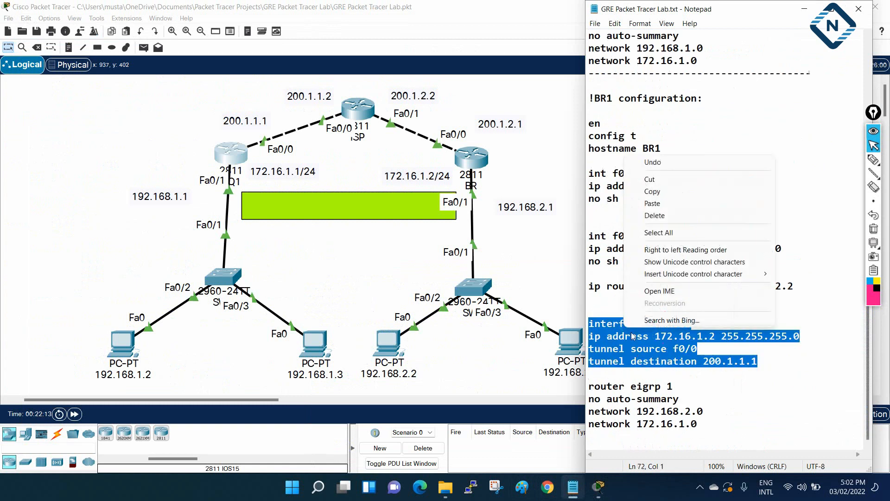
{"action": "left_click", "coordinate": [663, 192]}
Step: Paste the Tunnel1 commands into the BR router's command line: address 172.16.1.2 255.255.255.0, source f0/0, destination 200.1.1.1
{"action": "left_click", "coordinate": [473, 157]}
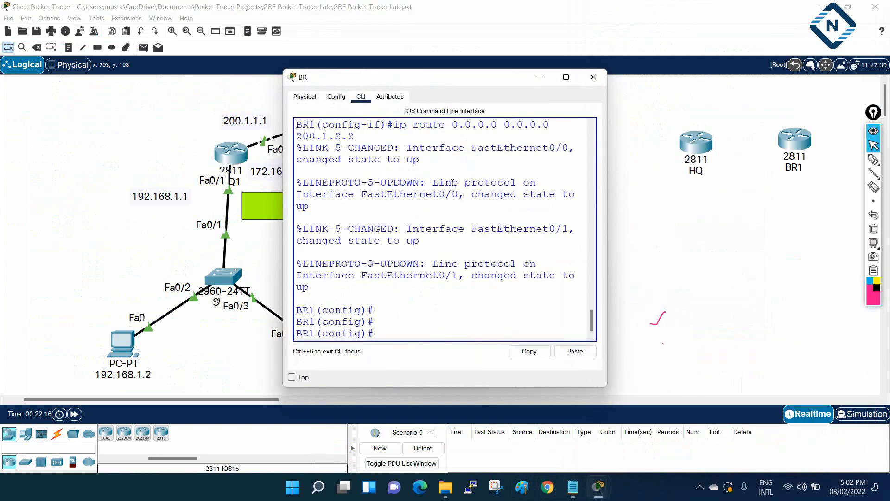
{"action": "left_click", "coordinate": [565, 77]}
{"action": "right_click", "coordinate": [423, 293]}
{"action": "left_click", "coordinate": [446, 307]}
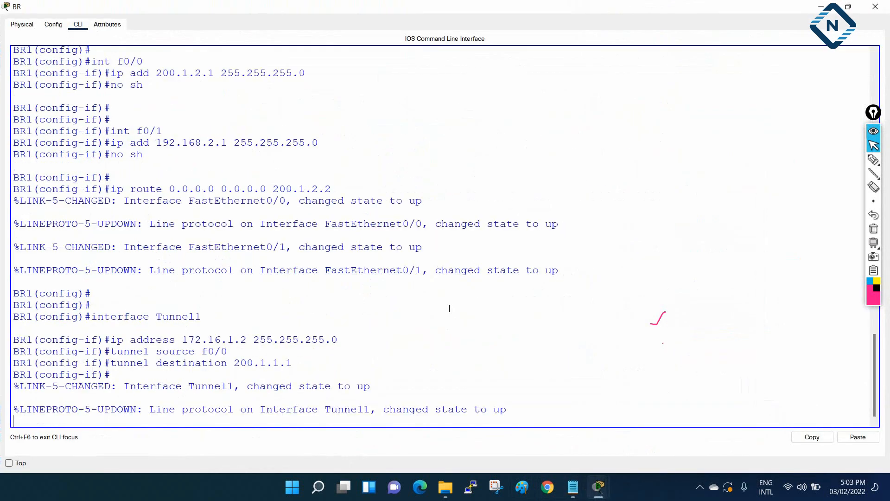
{"action": "key", "text": "Return"}
{"action": "key", "text": "Return"}
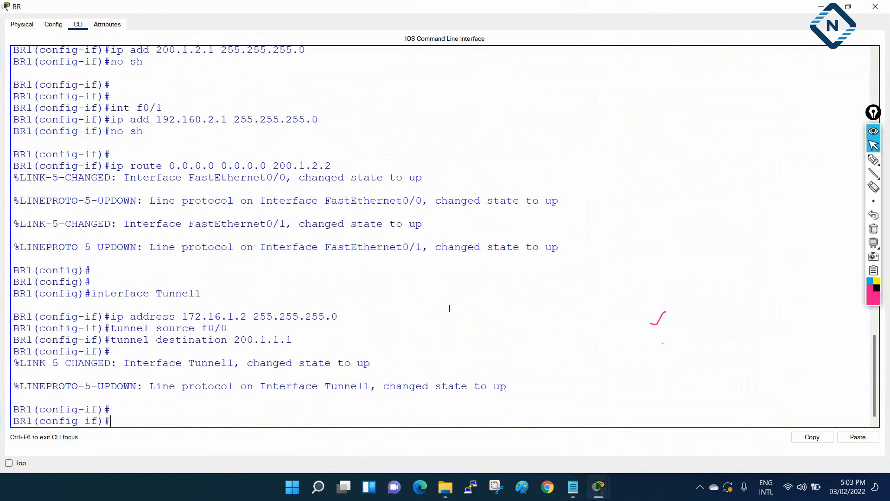
Step: Display the brief IP interface summary on BR and examine the Tunnel1 row's address and status
{"action": "type", "text": "do sh ip int br"}
{"action": "key", "text": "Return"}
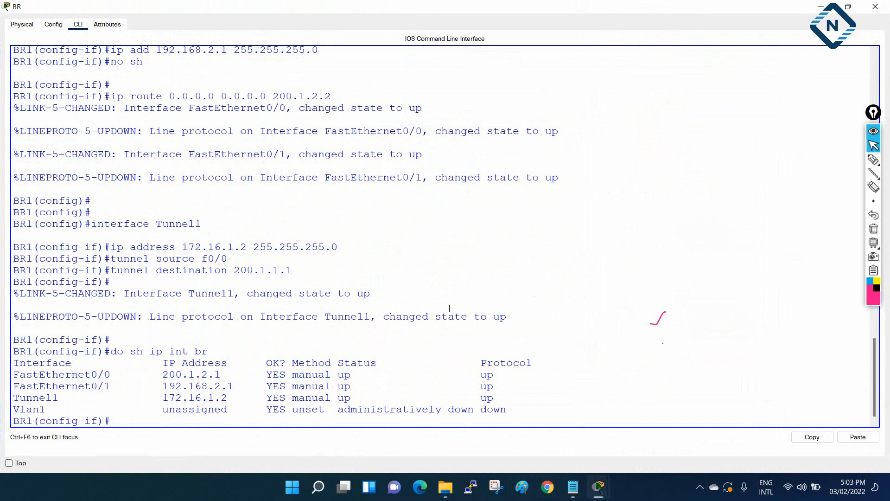
{"action": "left_click_drag", "start_coordinate": [11, 394], "coordinate": [511, 399]}
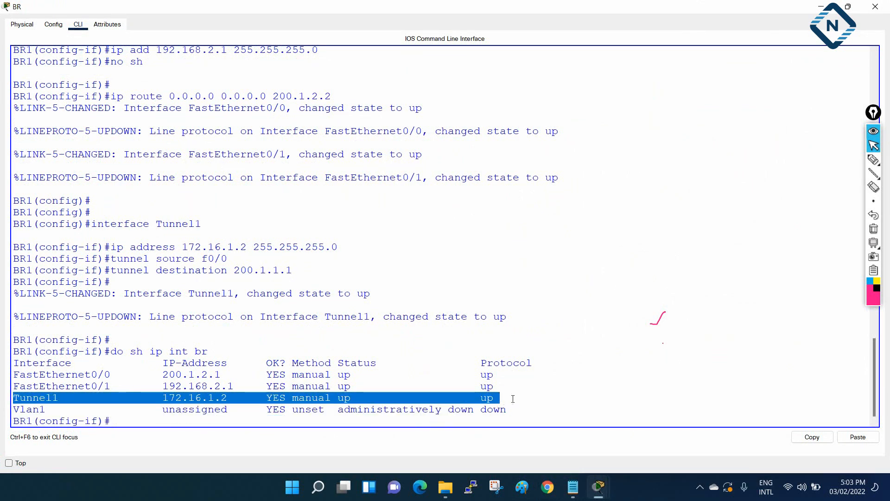
{"action": "left_click", "coordinate": [513, 399]}
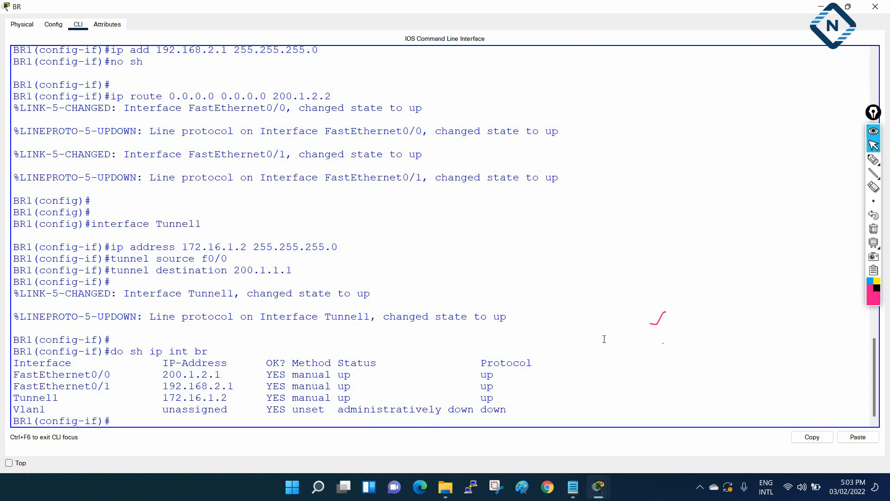
Step: Exit interface configuration mode on both BR and HQ1, returning each router to global configuration mode
{"action": "type", "text": "exit"}
{"action": "key", "text": "Return"}
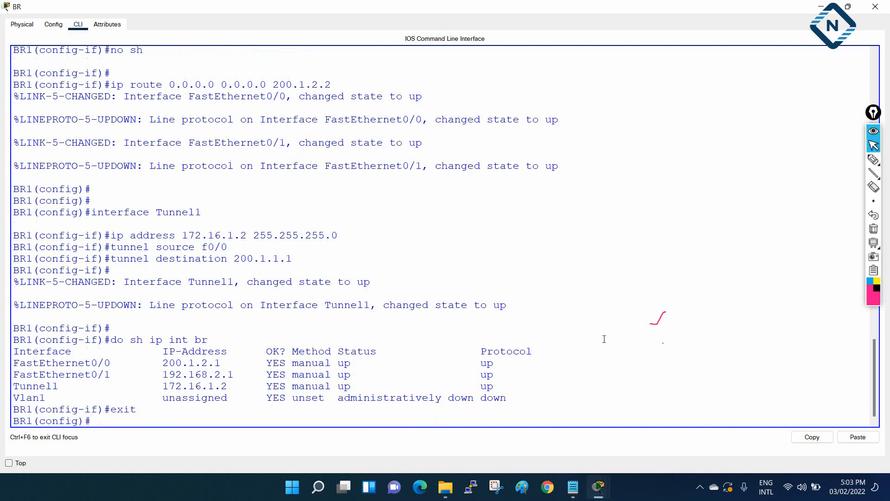
{"action": "left_click", "coordinate": [820, 6]}
{"action": "left_click", "coordinate": [226, 156]}
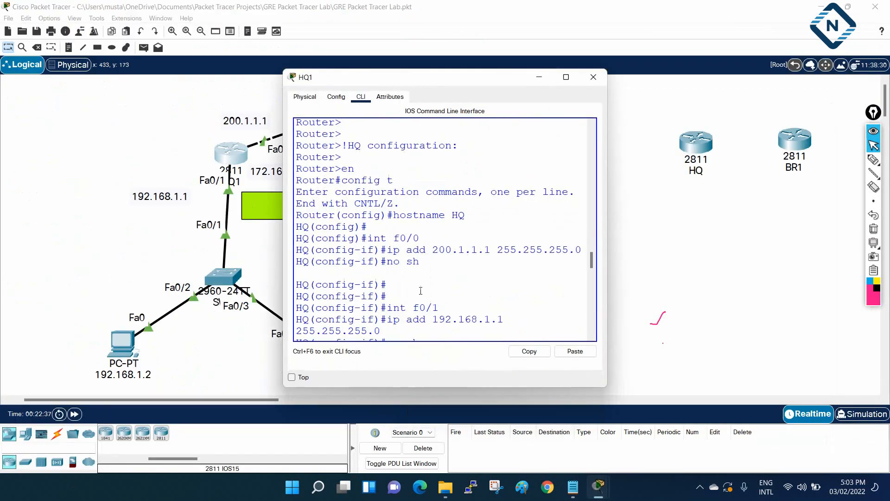
{"action": "left_click", "coordinate": [567, 76]}
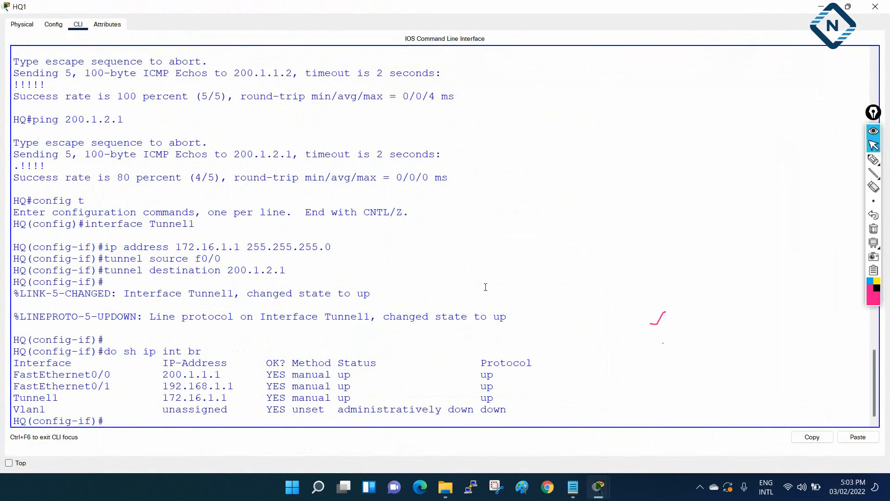
{"action": "type", "text": "exit"}
{"action": "key", "text": "Return"}
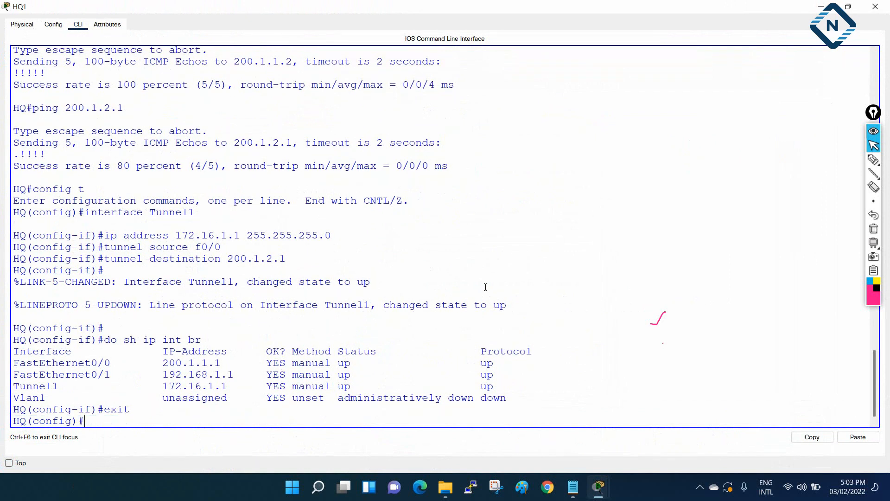
{"action": "left_click", "coordinate": [822, 7]}
Step: Review the running ping output in the Command Prompt of PC 192.168.1.2 alongside the topology
{"action": "left_click", "coordinate": [123, 345]}
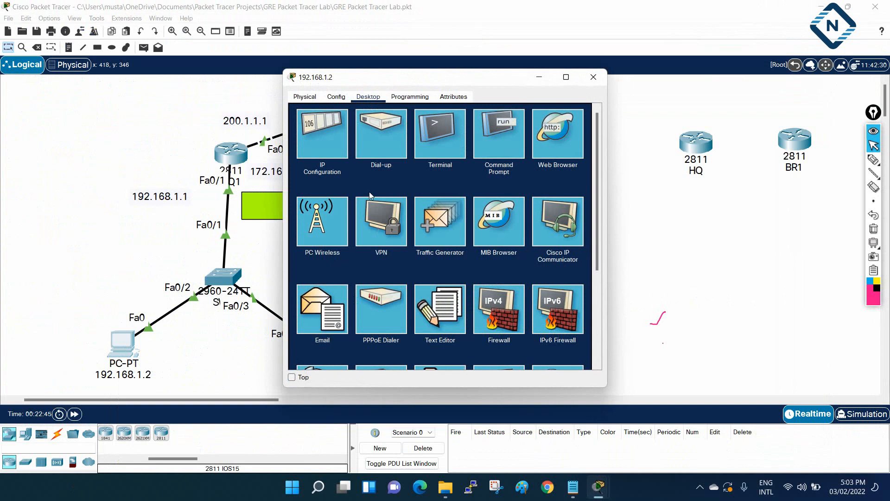
{"action": "left_click", "coordinate": [500, 137]}
{"action": "left_click_drag", "start_coordinate": [613, 175], "coordinate": [819, 177]}
{"action": "scroll", "coordinate": [557, 248], "scroll_direction": "down", "scroll_amount": 12}
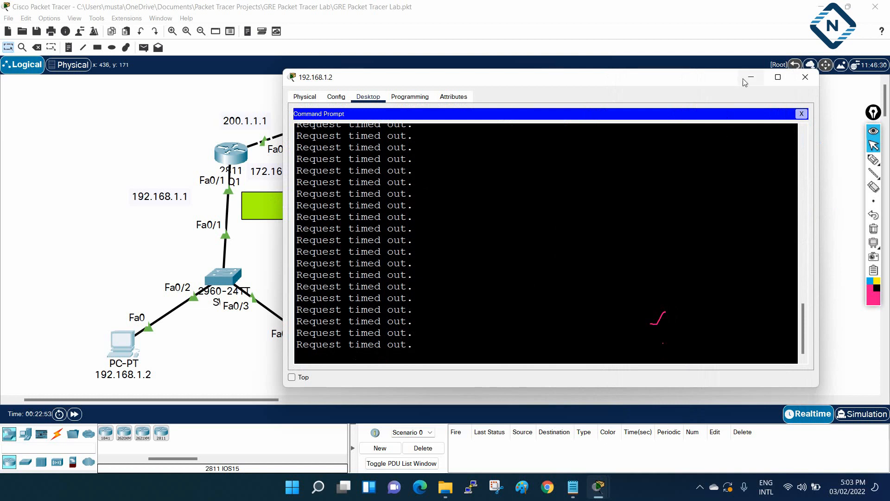
{"action": "left_click_drag", "start_coordinate": [403, 83], "coordinate": [609, 117]}
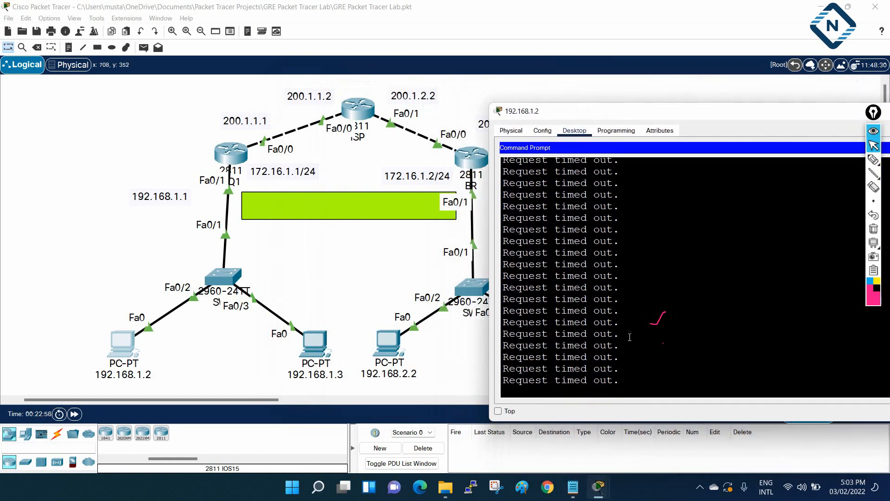
{"action": "left_click_drag", "start_coordinate": [665, 113], "coordinate": [507, 114]}
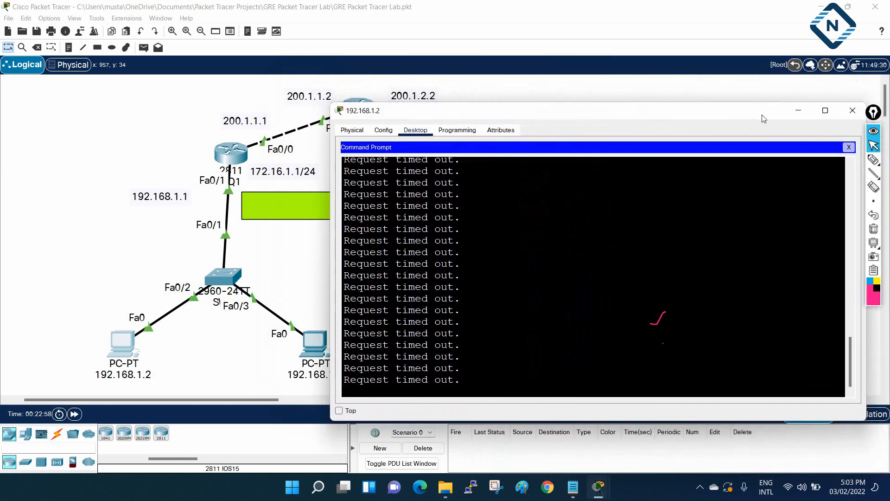
{"action": "left_click", "coordinate": [799, 111]}
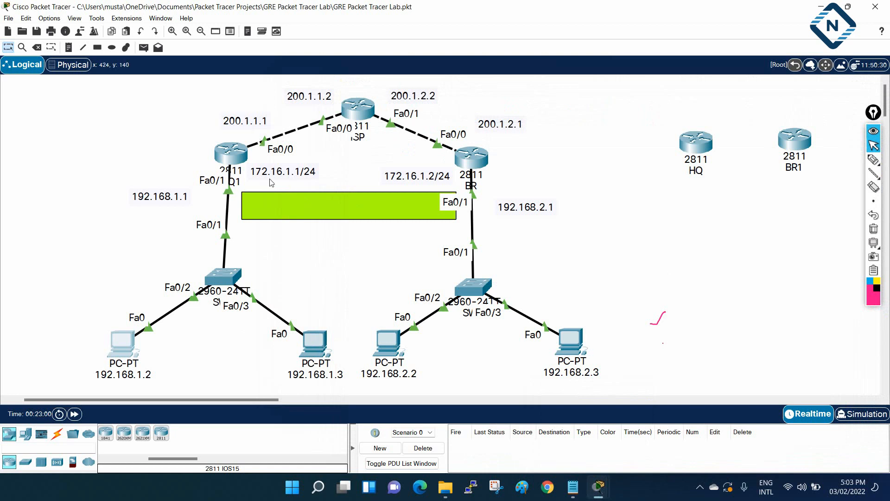
Step: Copy HQ's four EIGRP 1 lines, from router eigrp 1 through network 172.16.1.0, from the Notepad configuration file
{"action": "left_click", "coordinate": [573, 487]}
{"action": "scroll", "coordinate": [716, 288], "scroll_direction": "up", "scroll_amount": 4}
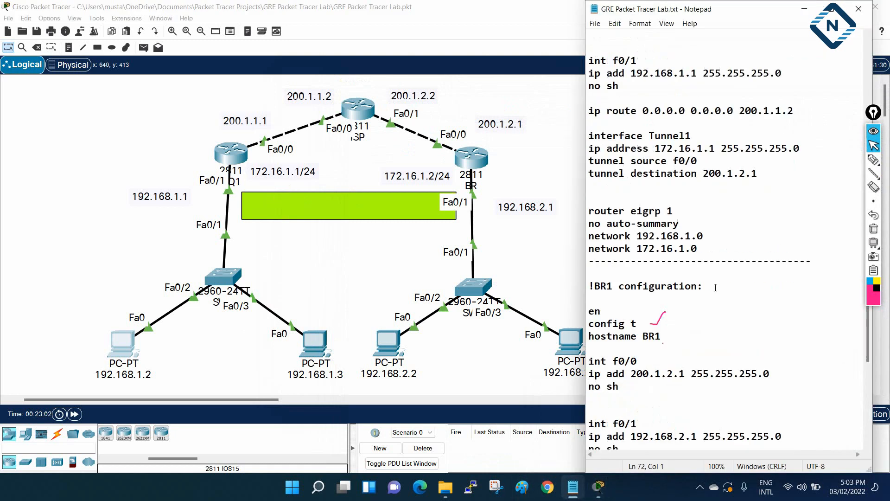
{"action": "left_click_drag", "start_coordinate": [591, 212], "coordinate": [698, 251]}
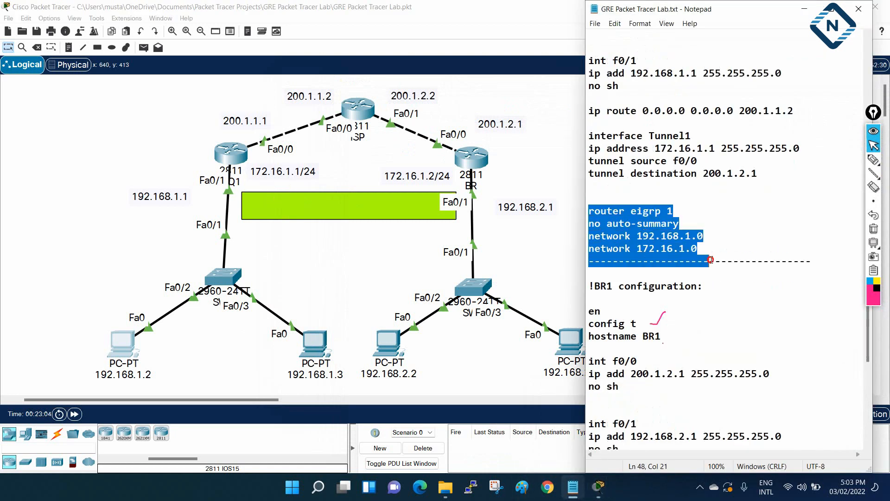
{"action": "right_click", "coordinate": [735, 227]}
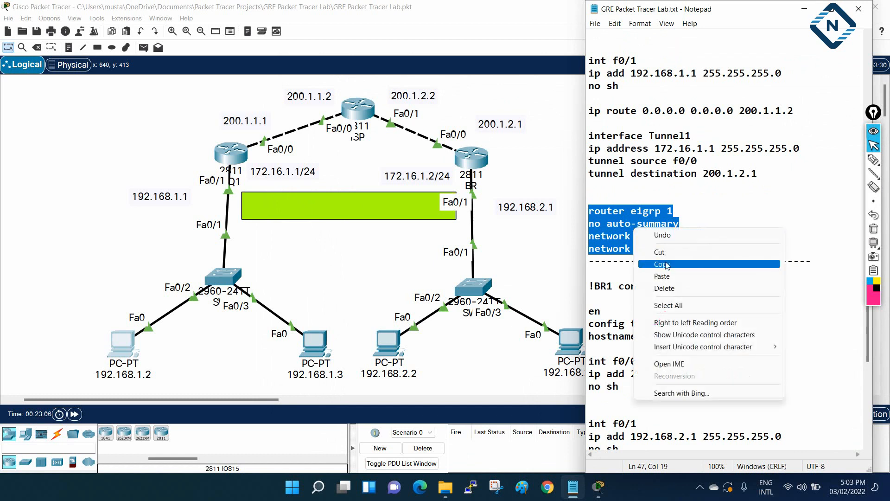
{"action": "left_click", "coordinate": [756, 260]}
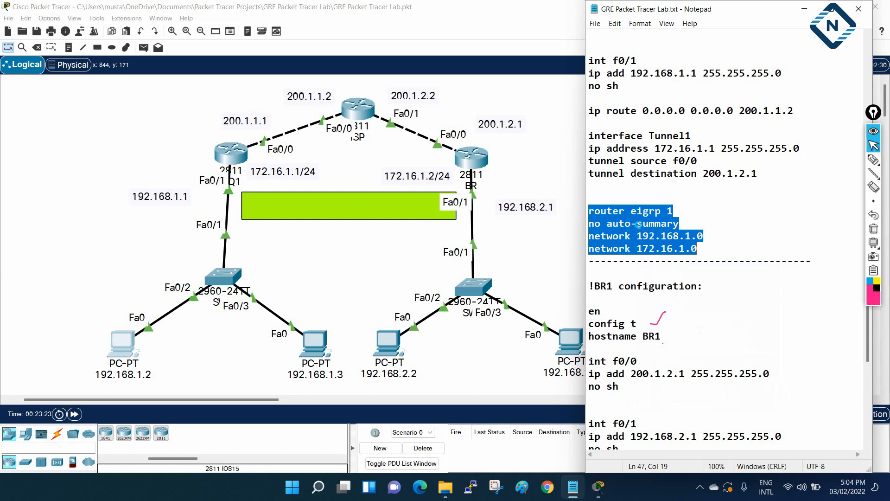
{"action": "right_click", "coordinate": [639, 225]}
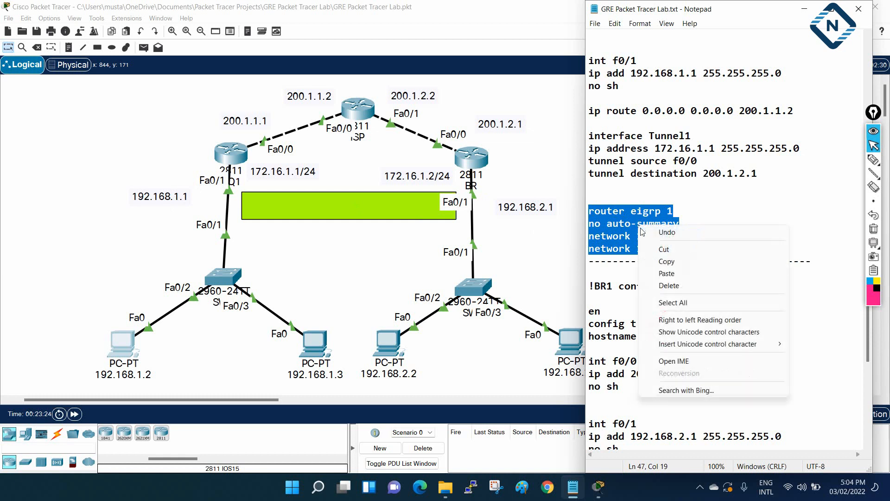
{"action": "left_click", "coordinate": [668, 262]}
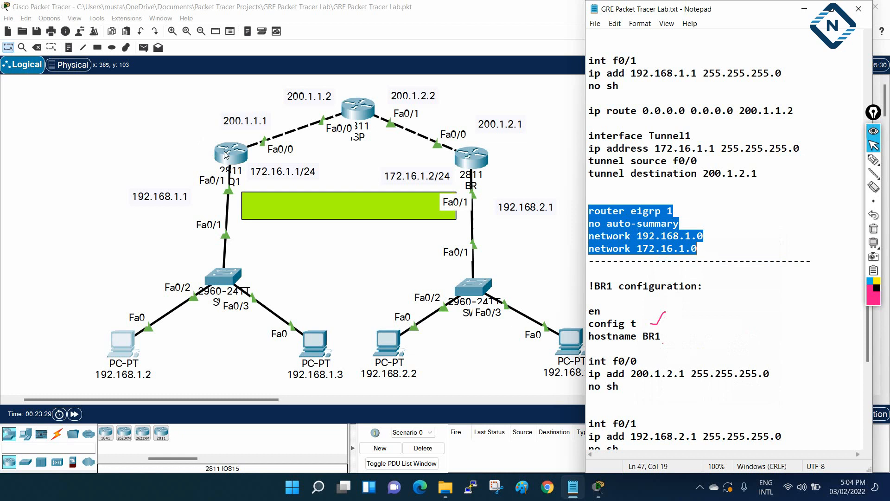
Step: Configure EIGRP 1 on HQ1 with the copied lines: no auto-summary and networks 192.168.1.0 and 172.16.1.0
{"action": "left_click", "coordinate": [226, 155]}
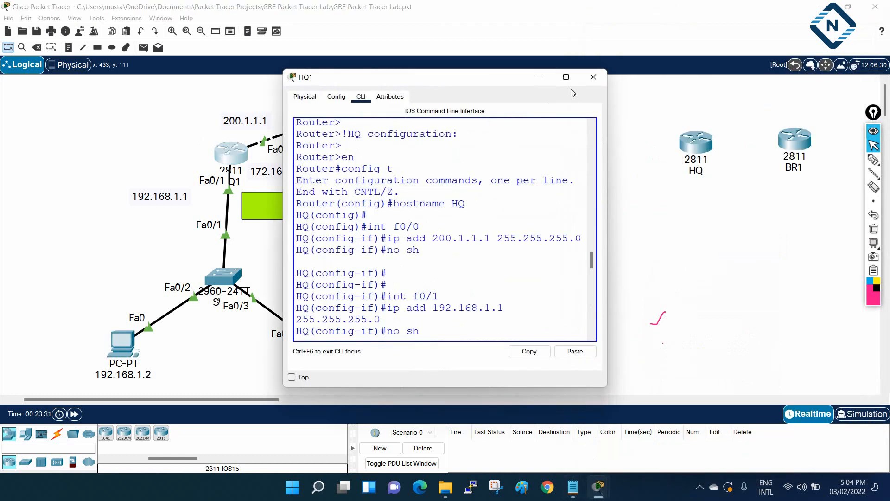
{"action": "left_click", "coordinate": [566, 77]}
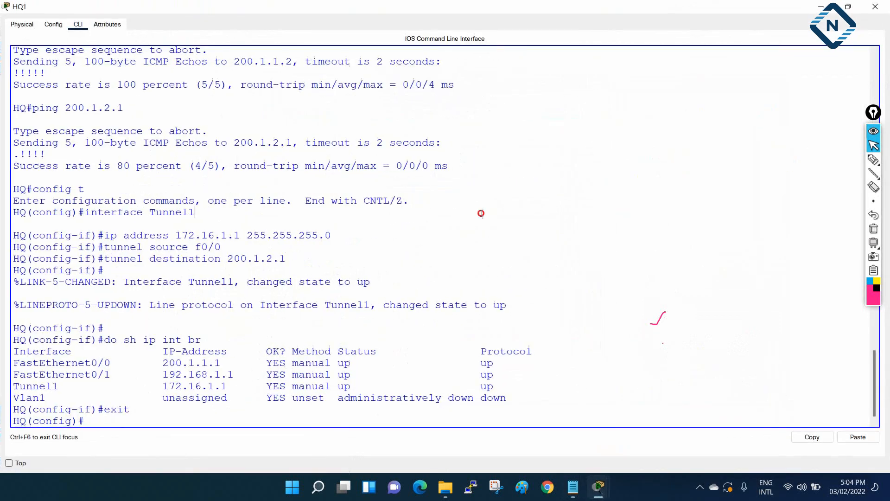
{"action": "key", "text": "Return"}
{"action": "key", "text": "Return"}
{"action": "key", "text": "Return"}
{"action": "key", "text": "Return"}
{"action": "key", "text": "Return"}
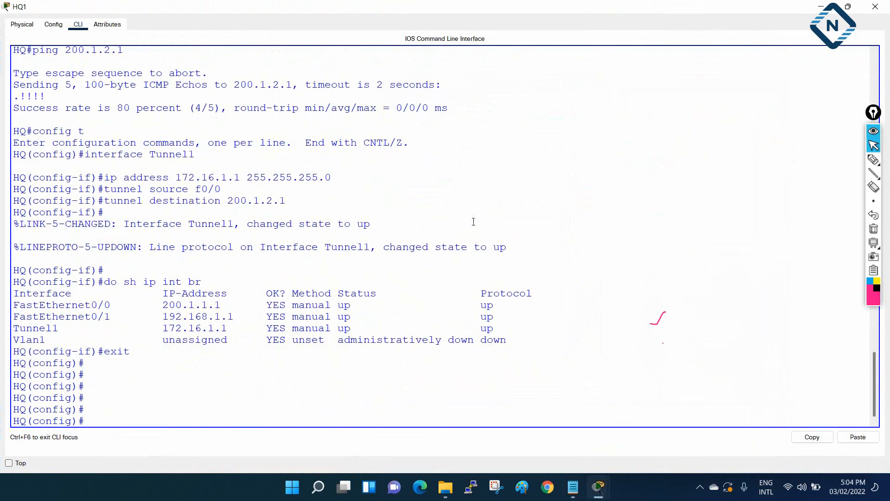
{"action": "left_click", "coordinate": [506, 239]}
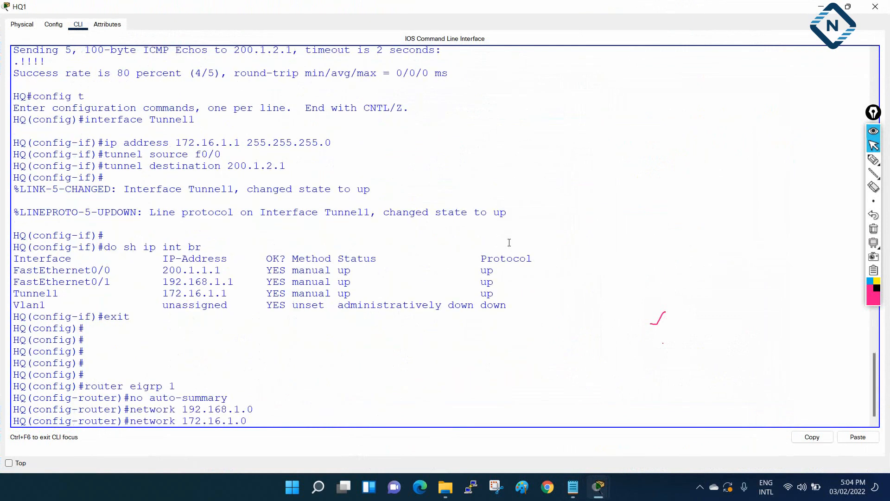
{"action": "key", "text": "Return"}
{"action": "left_click", "coordinate": [819, 9]}
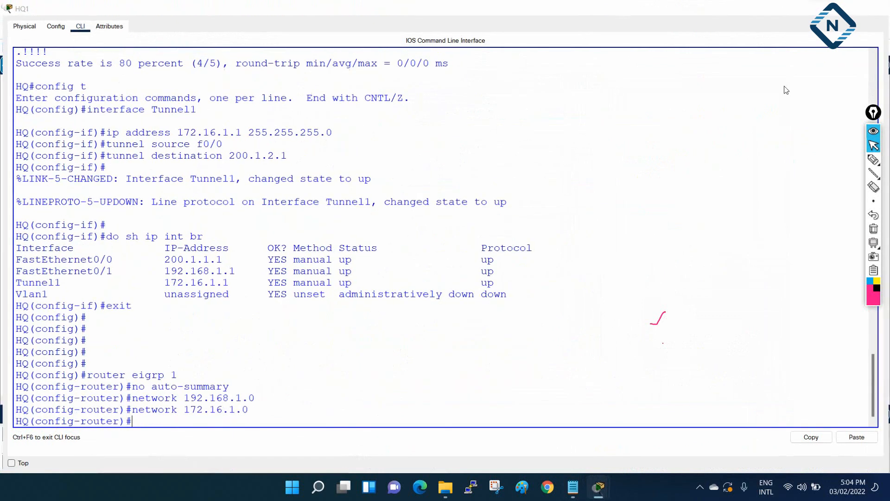
Step: Switch to Notepad and copy BR1's four EIGRP 1 lines, from router eigrp 1 through network 172.16.1.0
{"action": "left_click", "coordinate": [573, 487]}
{"action": "scroll", "coordinate": [702, 310], "scroll_direction": "down", "scroll_amount": 4}
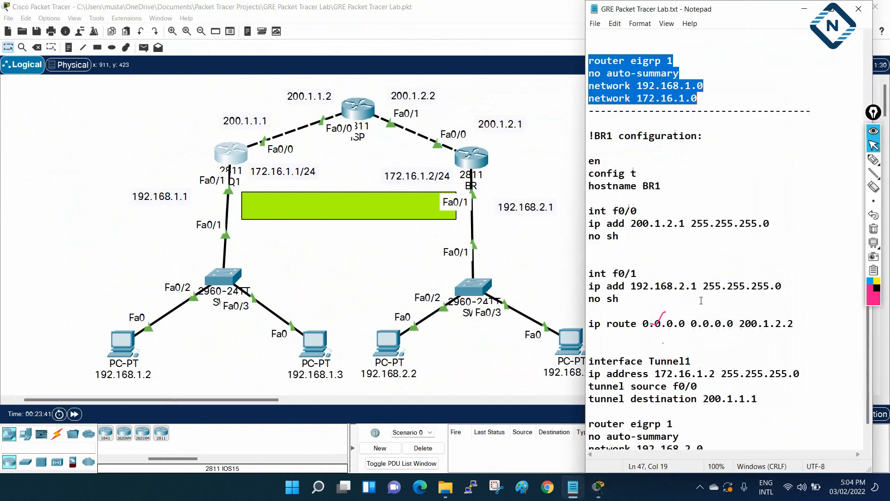
{"action": "left_click_drag", "start_coordinate": [707, 432], "coordinate": [590, 387]}
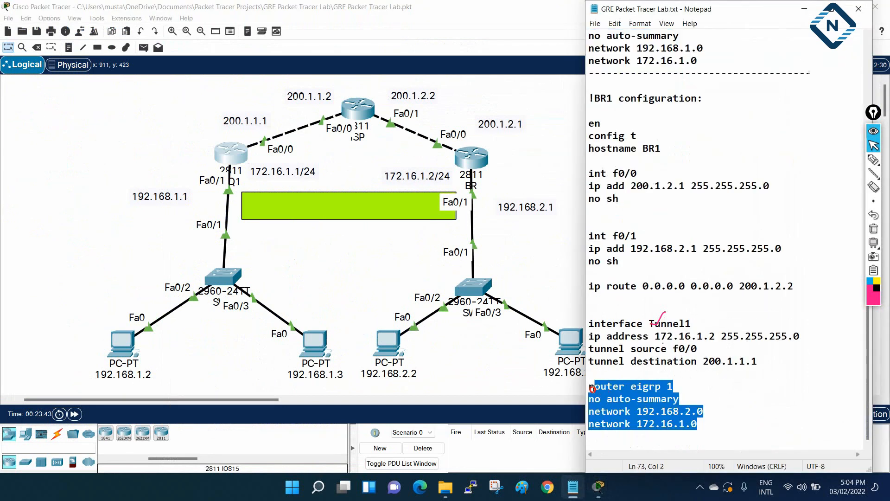
{"action": "right_click", "coordinate": [626, 392]}
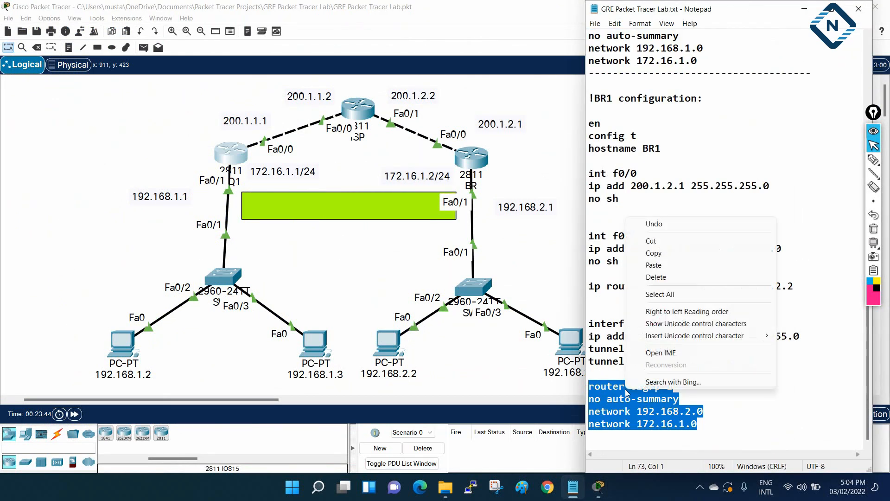
{"action": "left_click", "coordinate": [667, 254]}
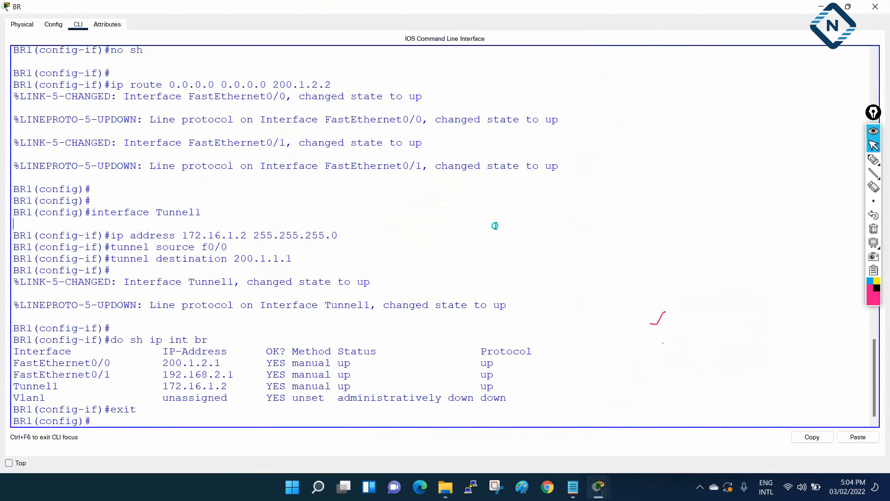
Step: Configure EIGRP 1 on BR with no auto-summary and networks 192.168.2.0 and 172.16.1.0, and return to privileged EXEC mode
{"action": "right_click", "coordinate": [495, 225]}
{"action": "left_click", "coordinate": [520, 246]}
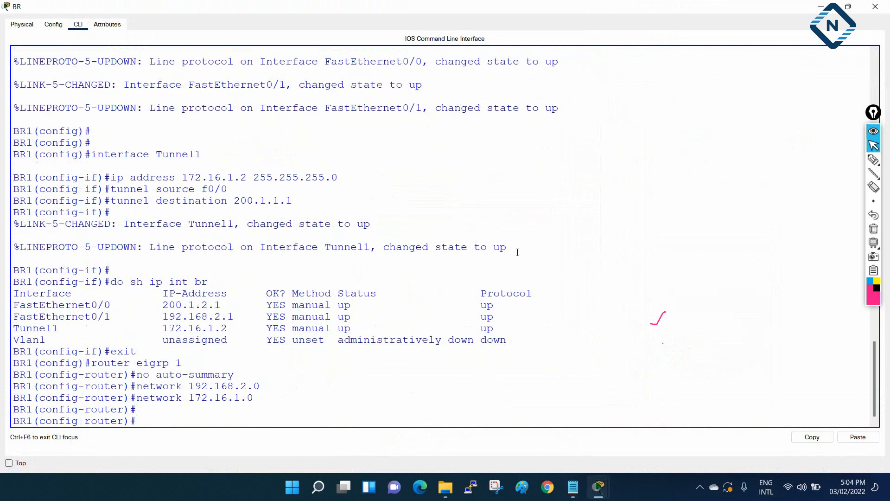
{"action": "left_click_drag", "start_coordinate": [154, 408], "coordinate": [338, 409]}
{"action": "left_click_drag", "start_coordinate": [404, 409], "coordinate": [12, 409]}
{"action": "left_click", "coordinate": [337, 326]}
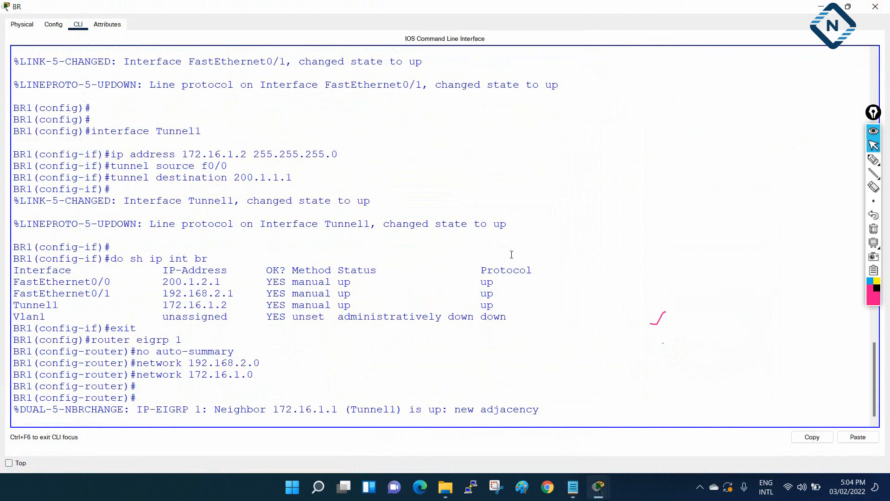
{"action": "key", "text": "Return"}
{"action": "key", "text": "ctrl+z"}
{"action": "key", "text": "Return"}
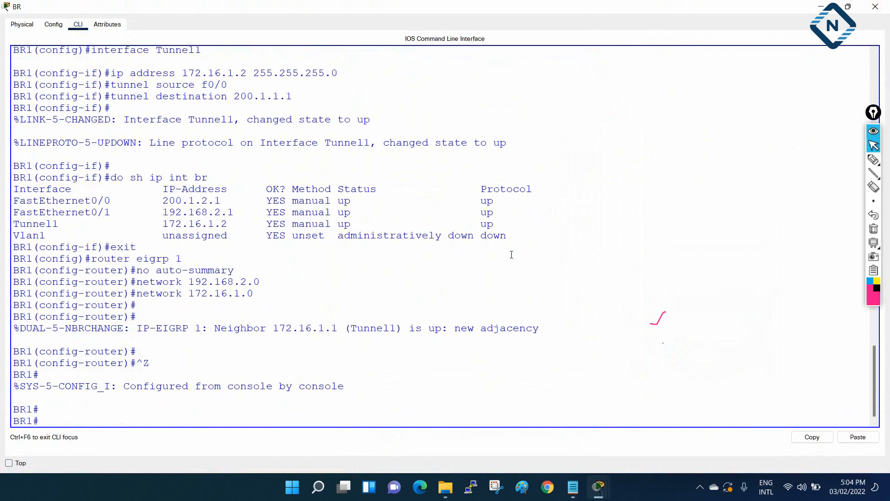
Step: Display BR's full IP routing table and examine the EIGRP-learned route to the HQ LAN
{"action": "type", "text": "sh ip rou"}
{"action": "key", "text": "Tab"}
{"action": "key", "text": "Return"}
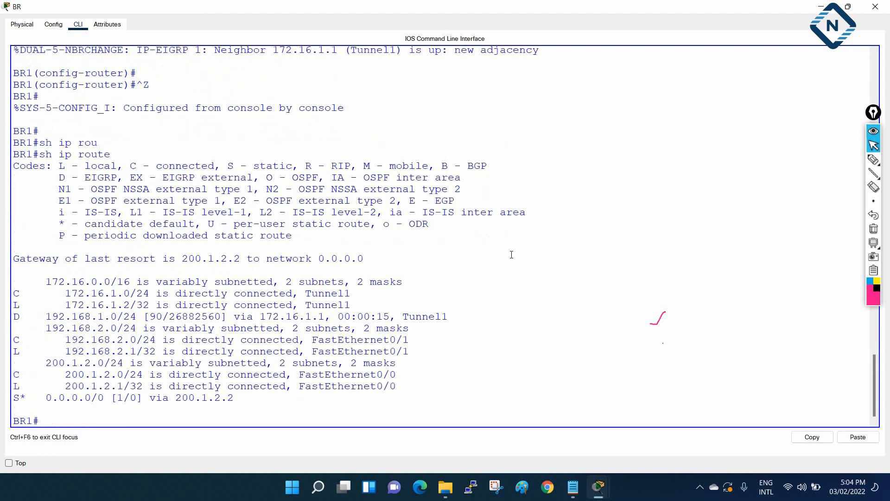
{"action": "left_click_drag", "start_coordinate": [15, 316], "coordinate": [450, 317]}
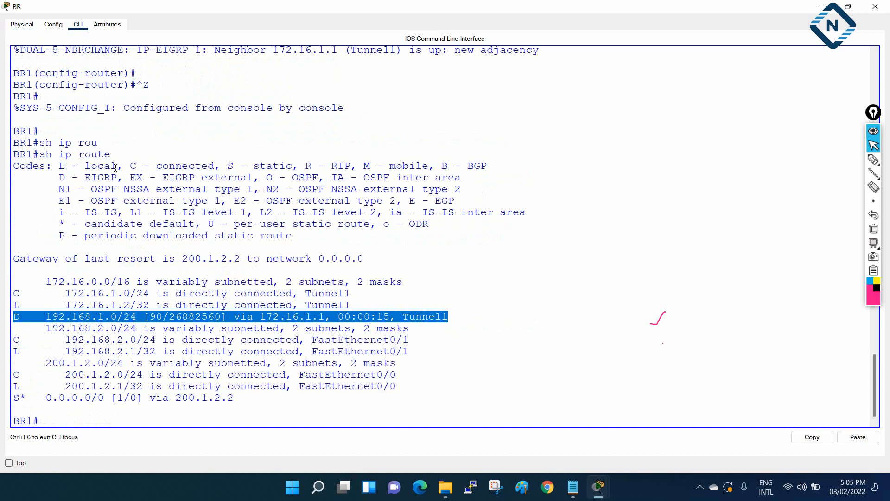
Step: Display only the EIGRP routes on BR with sh ip route eigrp and examine the 192.168.1.0/24 entry
{"action": "type", "text": "sh ip"}
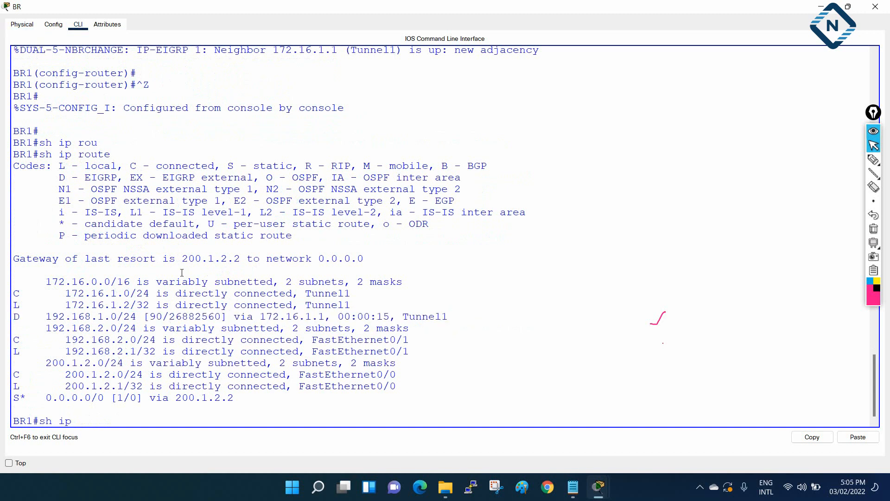
{"action": "type", "text": "  rou"}
{"action": "key", "text": "Tab"}
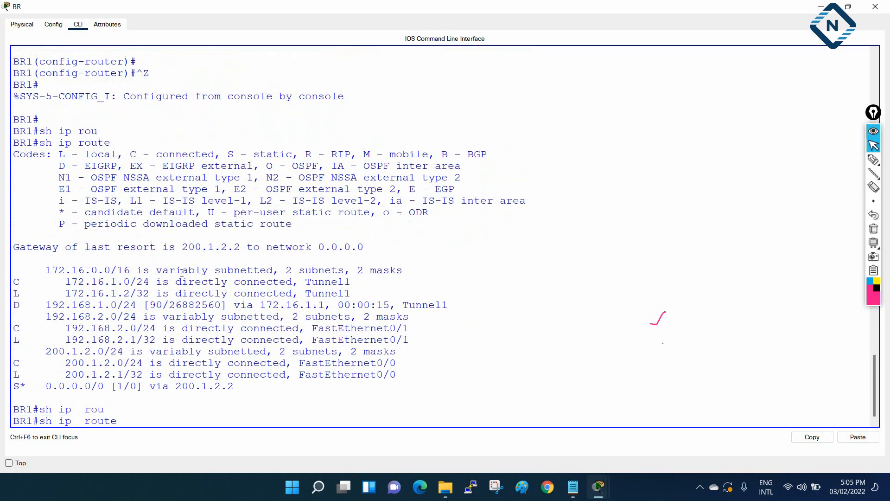
{"action": "type", "text": "ei"}
{"action": "key", "text": "Tab"}
{"action": "key", "text": "Return"}
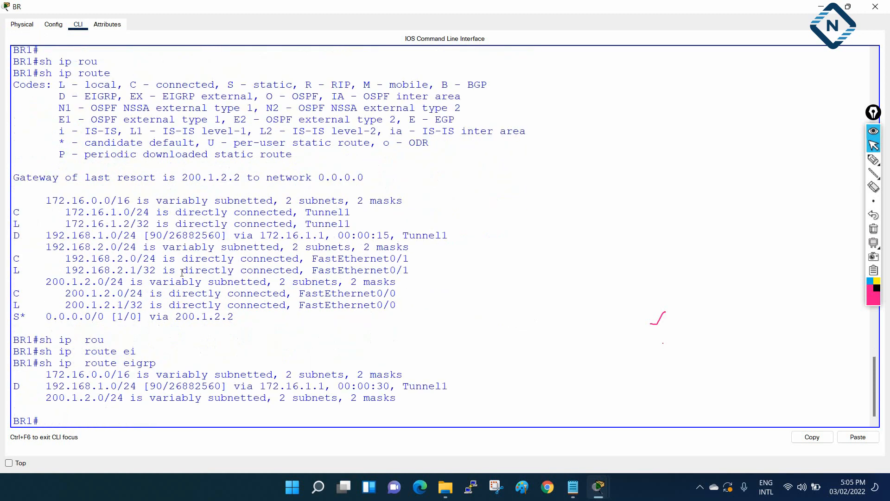
{"action": "left_click_drag", "start_coordinate": [45, 386], "coordinate": [339, 380]}
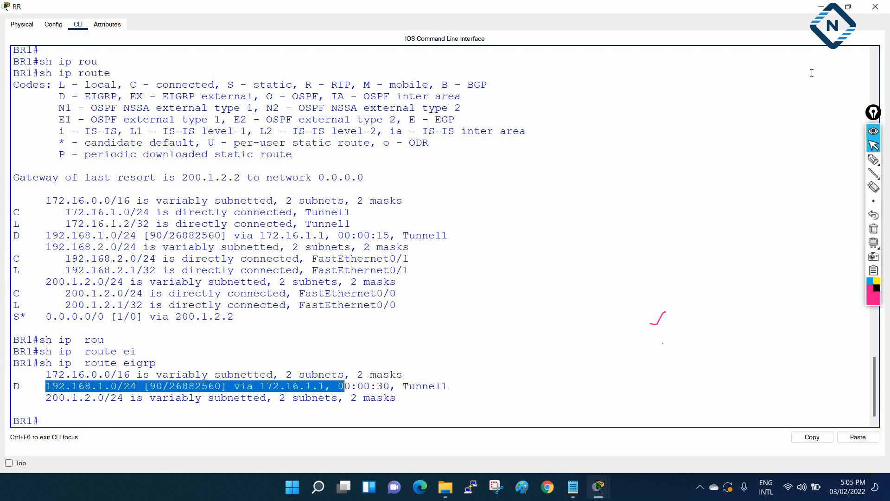
Step: Save BR's running configuration with wr and close the router's window
{"action": "left_click_drag", "start_coordinate": [781, 109], "coordinate": [772, 121]}
{"action": "type", "text": "wr"}
{"action": "key", "text": "Return"}
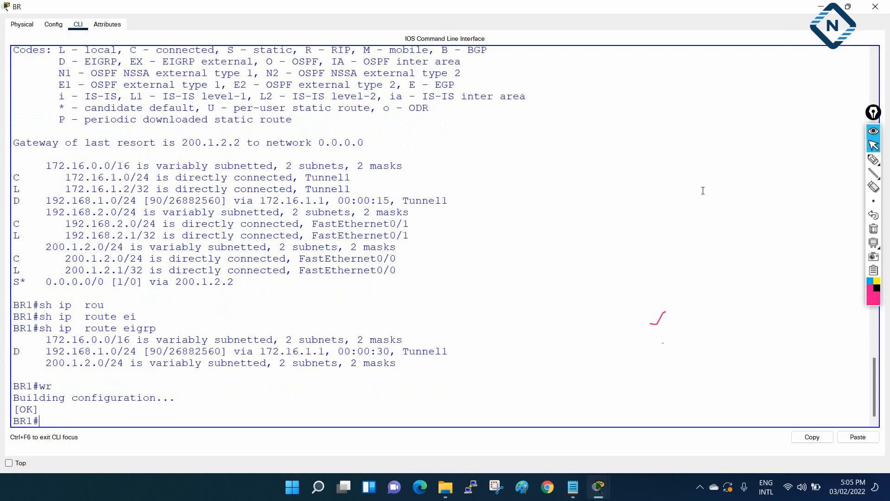
{"action": "left_click", "coordinate": [875, 6]}
Step: Review the continuous ping to 192.168.2.2 in the Command Prompt of PC 192.168.1.2 alongside the topology
{"action": "left_click", "coordinate": [122, 343]}
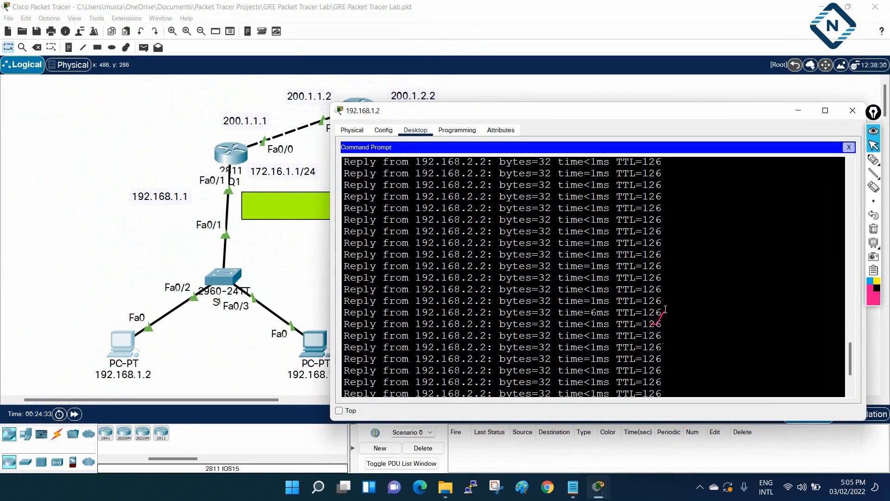
{"action": "left_click_drag", "start_coordinate": [850, 353], "coordinate": [837, 287]}
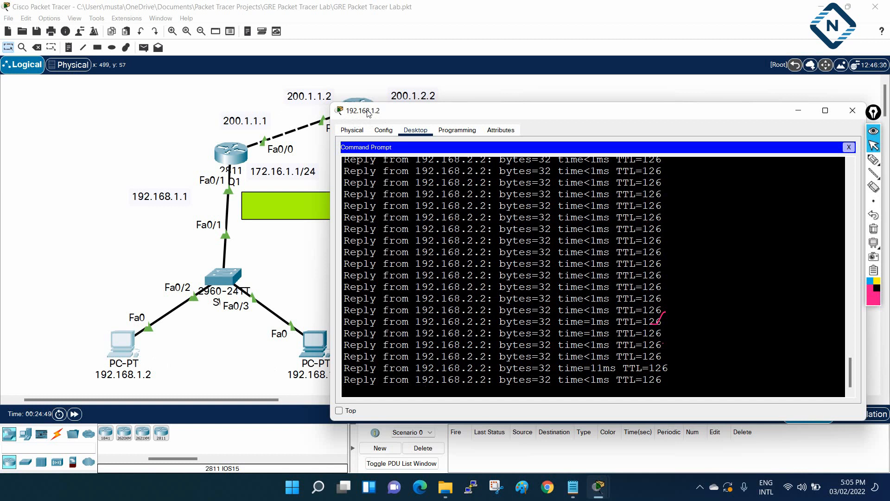
{"action": "left_click_drag", "start_coordinate": [510, 110], "coordinate": [663, 152]}
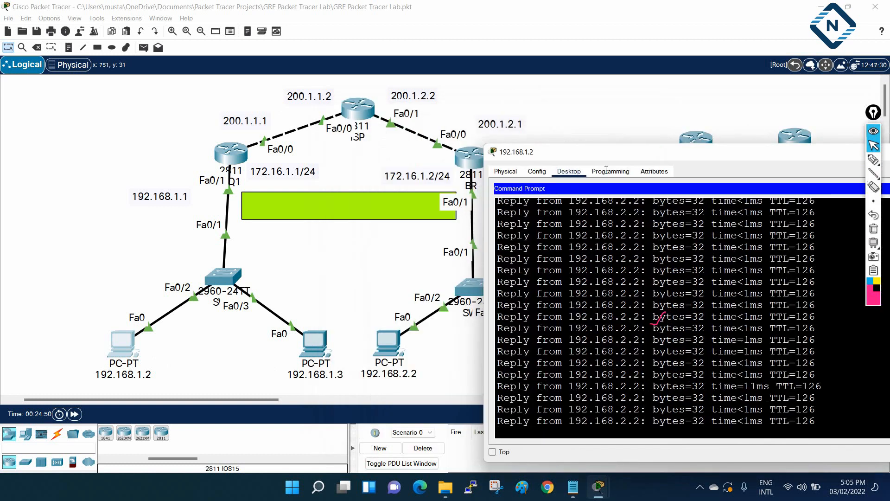
{"action": "left_click_drag", "start_coordinate": [558, 153], "coordinate": [437, 62]}
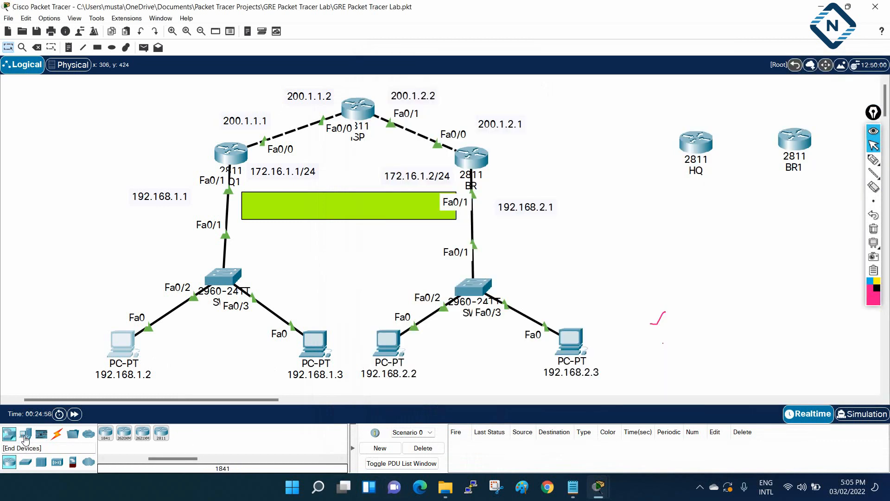
Step: Add a Server-PT beside the HQ switch, above PC 192.168.1.2, and label it 192.168.1.4
{"action": "left_click", "coordinate": [25, 434]}
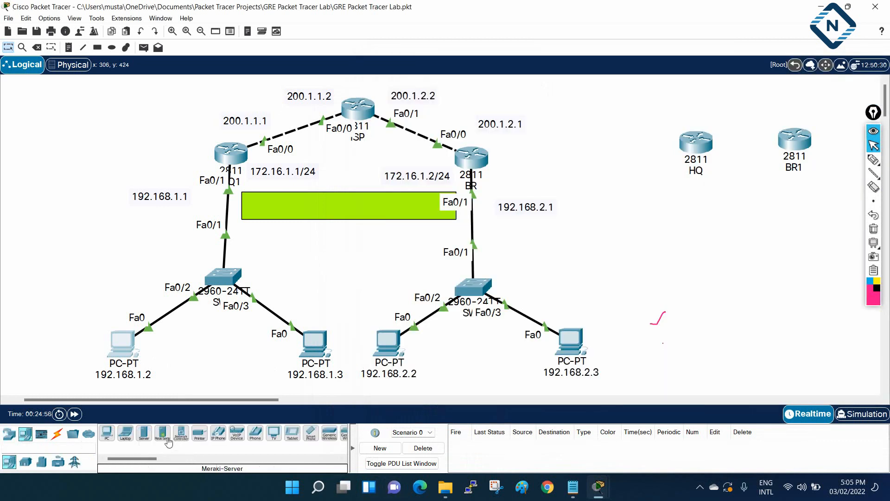
{"action": "left_click_drag", "start_coordinate": [142, 438], "coordinate": [66, 261]}
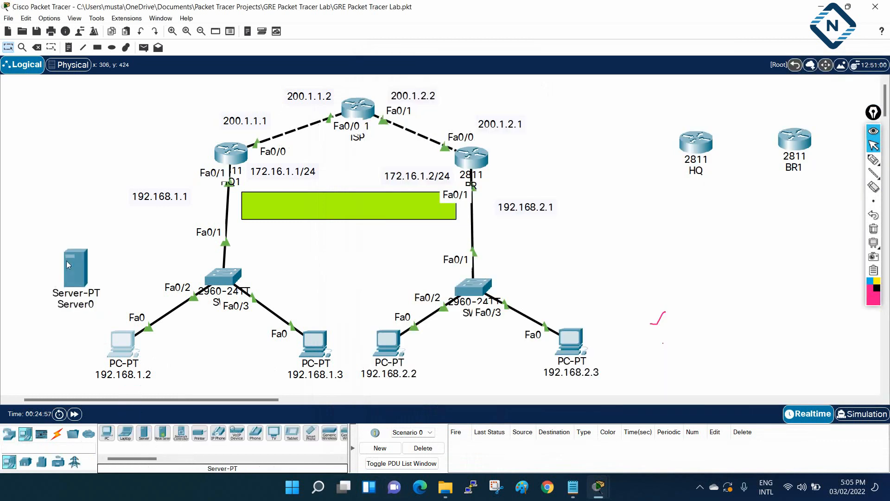
{"action": "left_click", "coordinate": [82, 301]}
{"action": "type", "text": "192.168.1.4"}
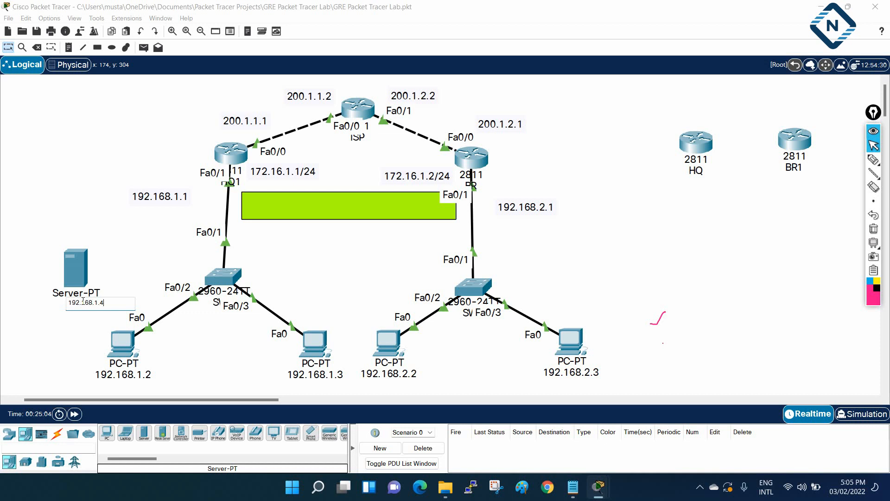
{"action": "key", "text": "Return"}
Step: Assign the new server the static IPv4 address 192.168.1.4 with mask 255.255.255.0, and fill in its default gateway
{"action": "left_click", "coordinate": [65, 263]}
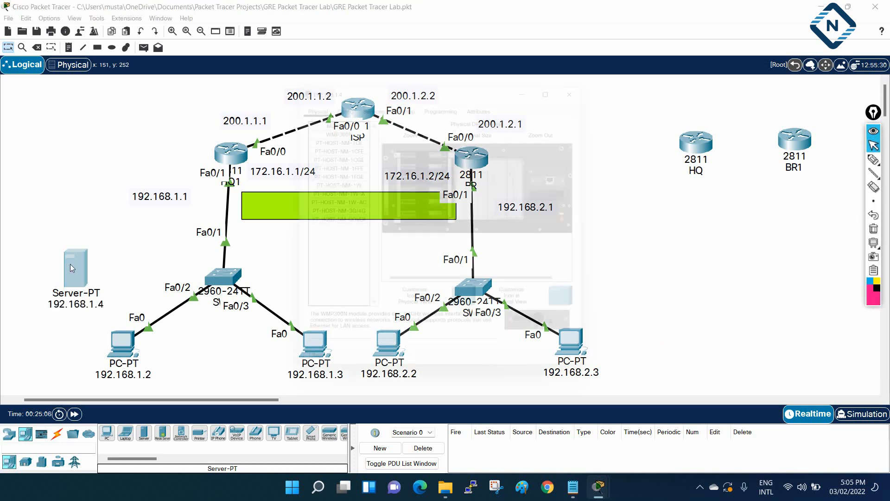
{"action": "left_click", "coordinate": [399, 98]}
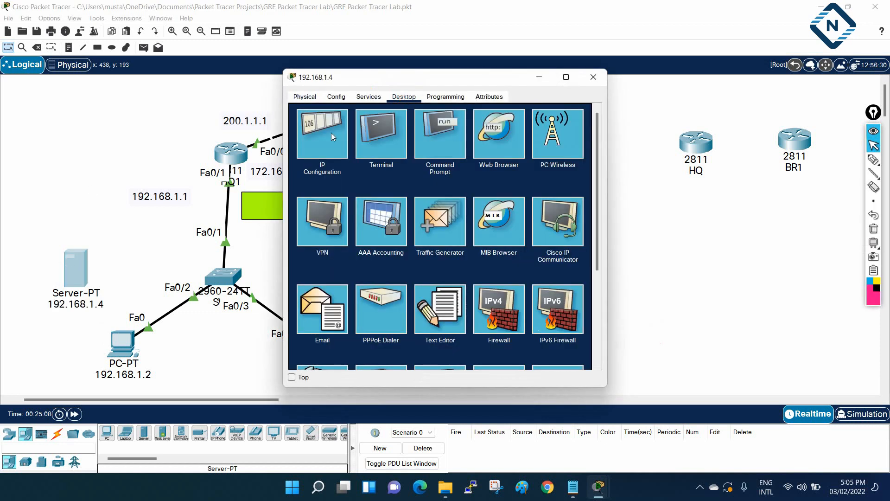
{"action": "left_click", "coordinate": [331, 133]}
{"action": "type", "text": "192.168.1.4"}
{"action": "key", "text": "Tab"}
{"action": "key", "text": "Tab"}
{"action": "type", "text": "192.168.1.4"}
{"action": "key", "text": "BackSpace"}
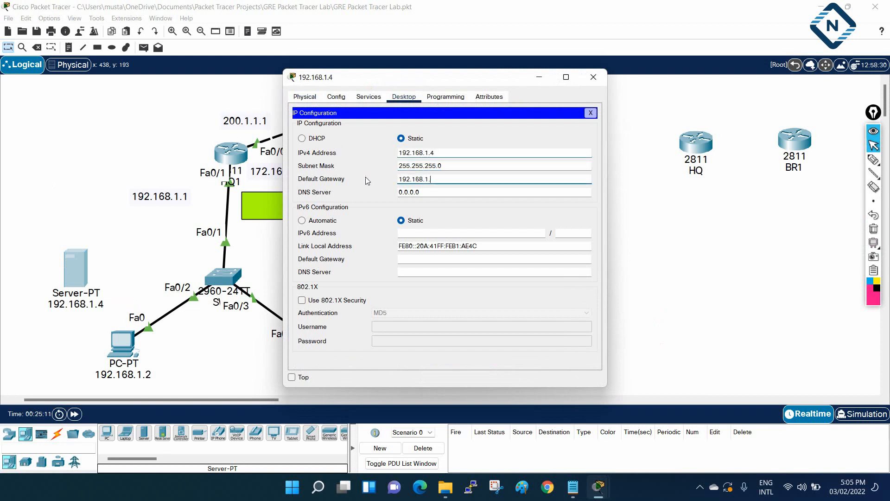
{"action": "left_click", "coordinate": [593, 77]}
Step: Connect the new server to the HQ LAN's 2960 switch using the automatically chosen connection type
{"action": "left_click", "coordinate": [57, 434]}
{"action": "left_click", "coordinate": [107, 432]}
{"action": "left_click", "coordinate": [72, 276]}
{"action": "left_click", "coordinate": [219, 278]}
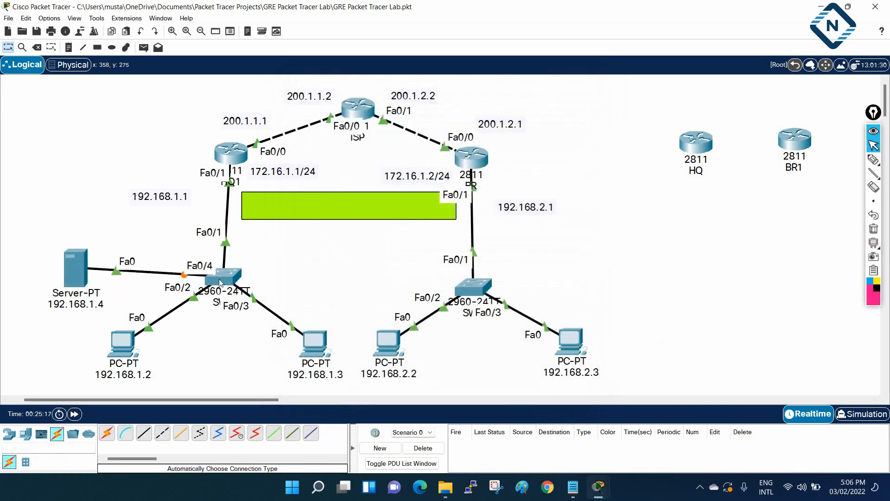
Step: Fast-forward the simulation time and load 192.168.1.4 in the Web Browser of PC 192.168.2.3, widening its window
{"action": "left_click", "coordinate": [571, 343]}
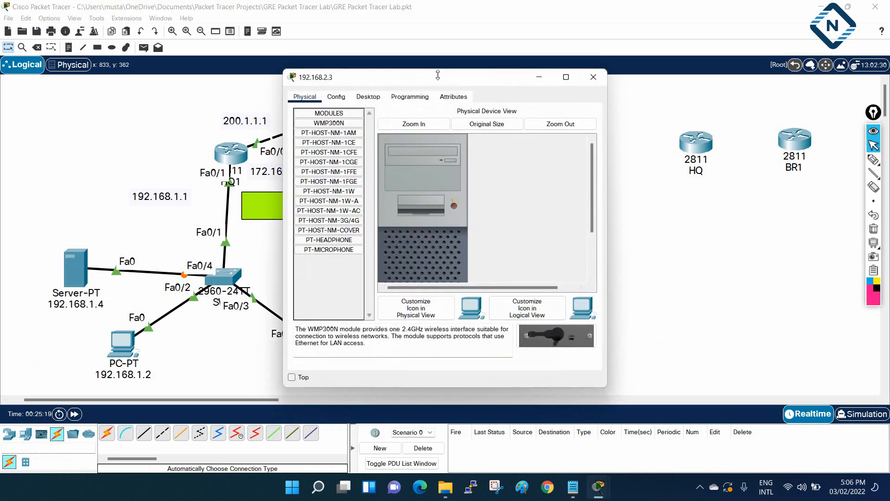
{"action": "left_click", "coordinate": [368, 97]}
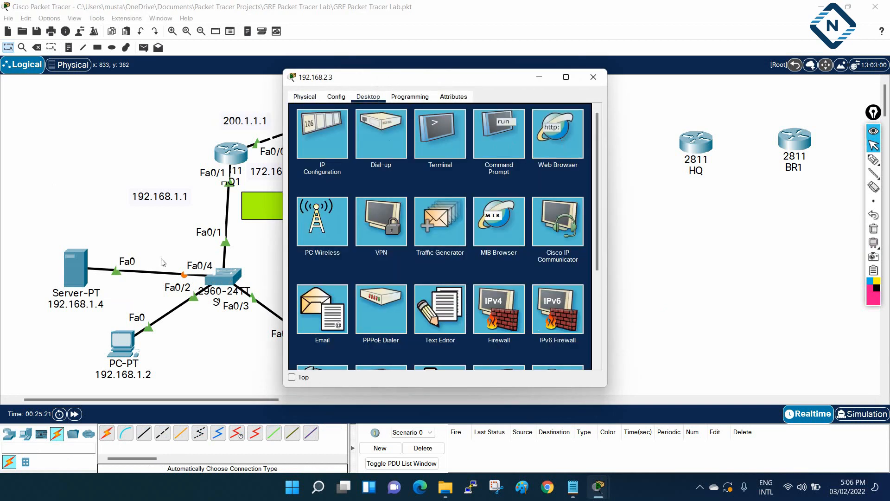
{"action": "left_click", "coordinate": [564, 143]}
{"action": "left_click", "coordinate": [75, 414]}
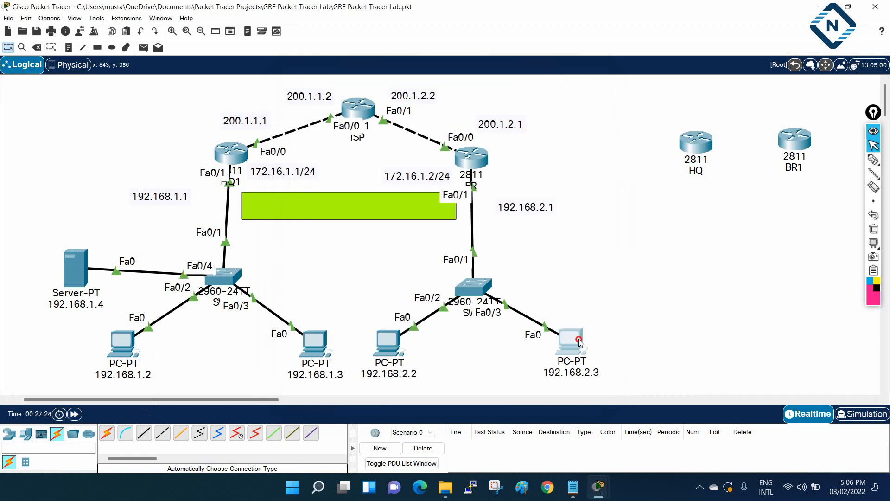
{"action": "left_click", "coordinate": [580, 342]}
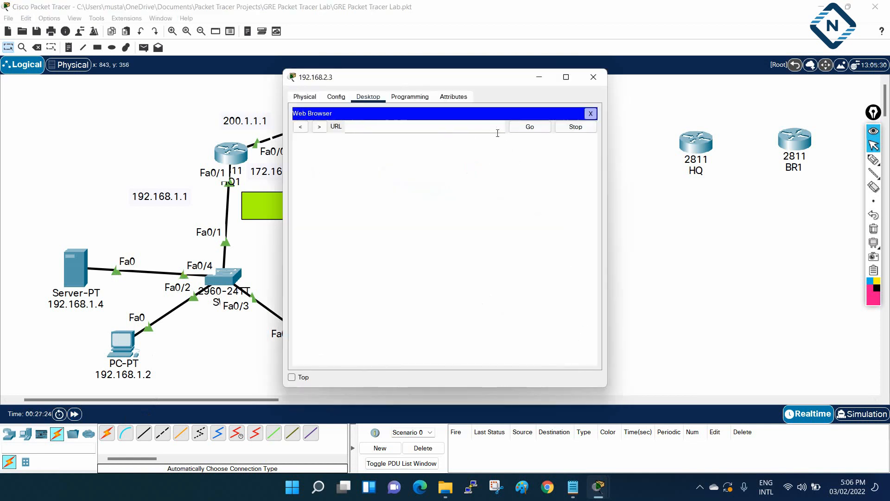
{"action": "type", "text": "192.168.1"}
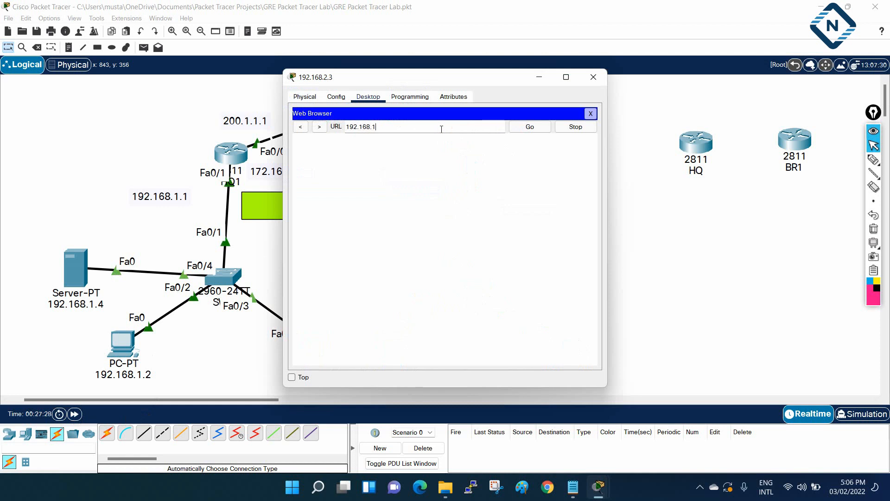
{"action": "type", "text": ".4"}
{"action": "key", "text": "Return"}
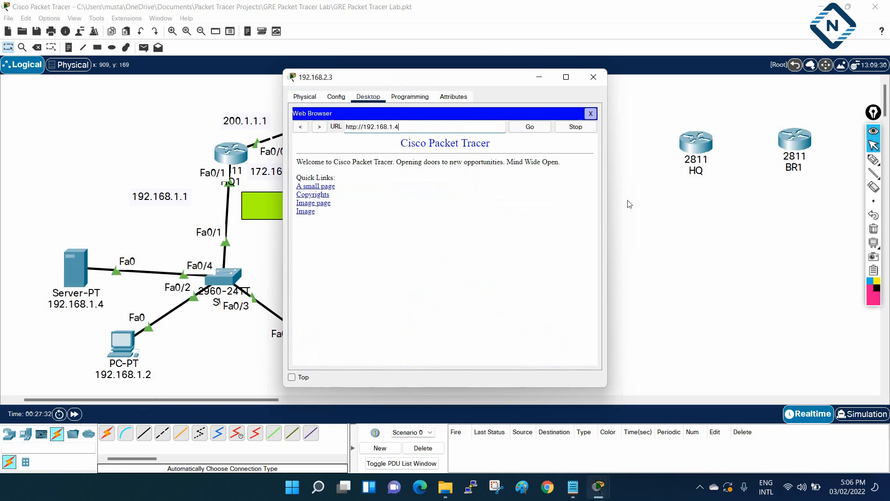
{"action": "left_click_drag", "start_coordinate": [609, 184], "coordinate": [749, 184]}
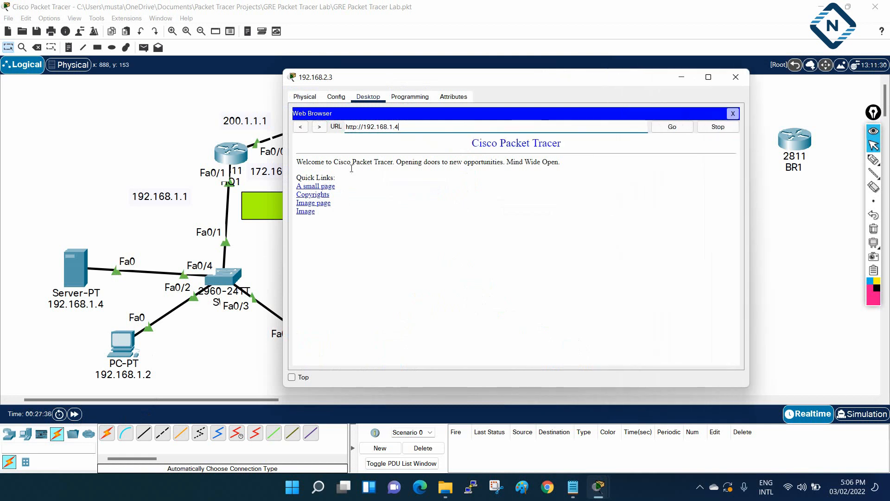
{"action": "left_click", "coordinate": [358, 127]}
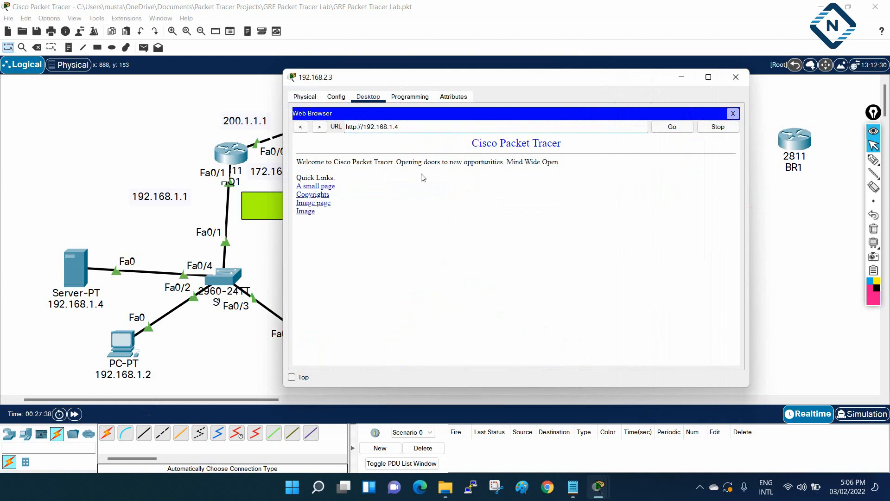
{"action": "type", "text": "s"}
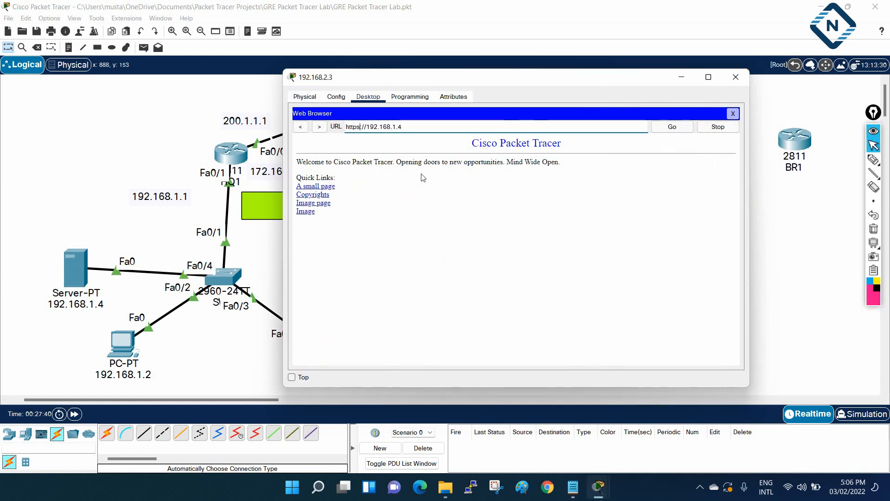
{"action": "left_click", "coordinate": [672, 127]}
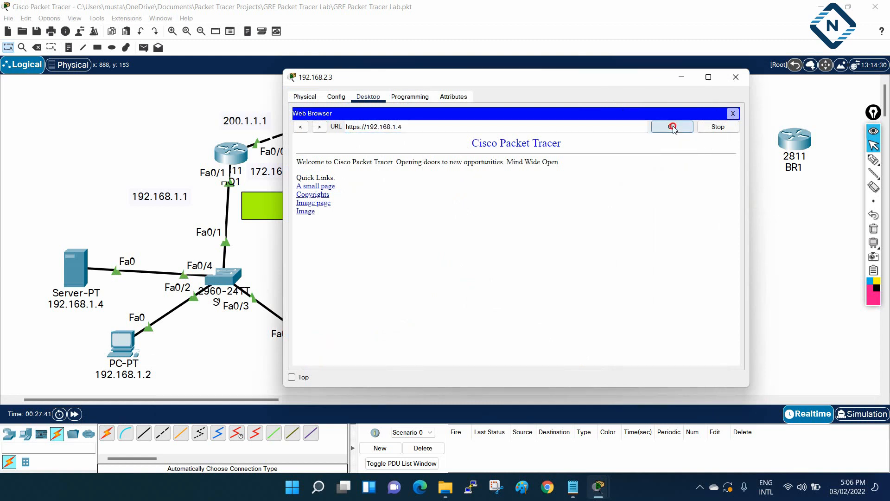
Step: Examine the HTTP and HTTPS service settings on server 192.168.1.4, including its list of web files
{"action": "left_click", "coordinate": [76, 268]}
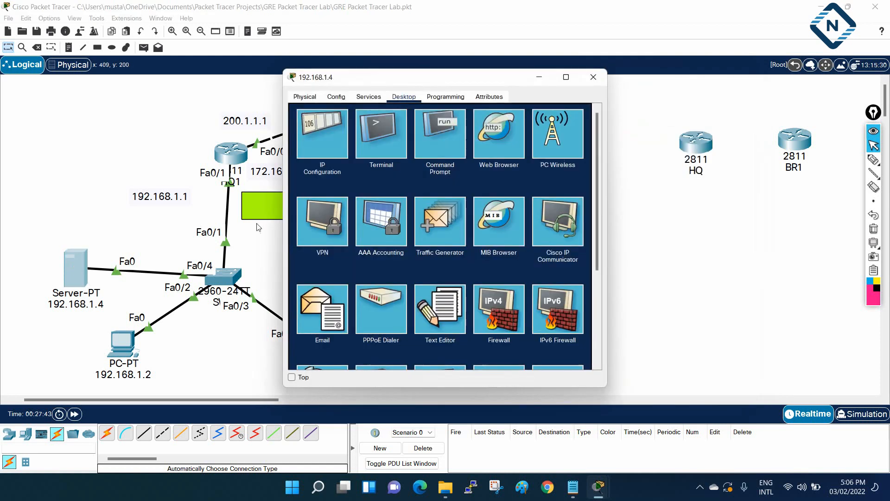
{"action": "left_click", "coordinate": [484, 138]}
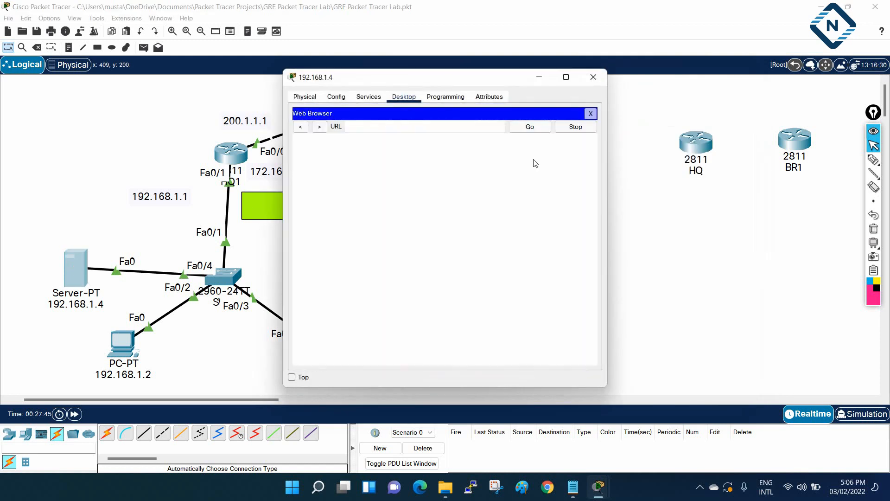
{"action": "left_click", "coordinate": [590, 113]}
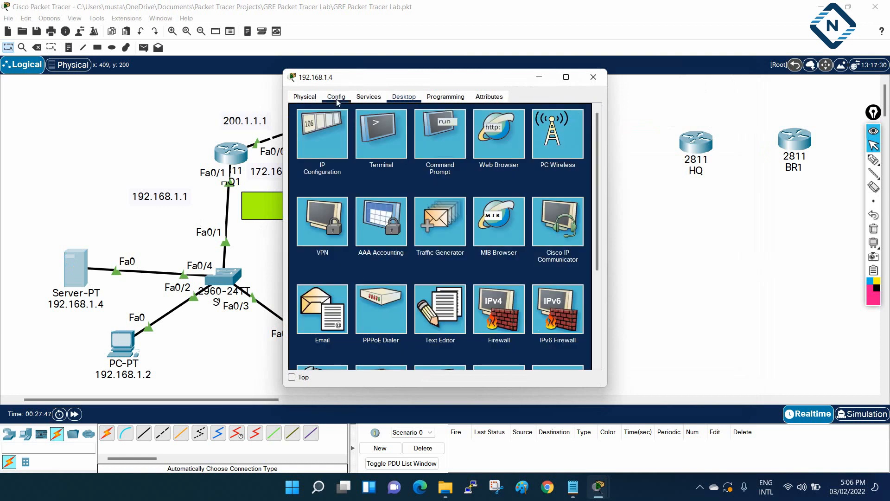
{"action": "left_click", "coordinate": [369, 97]}
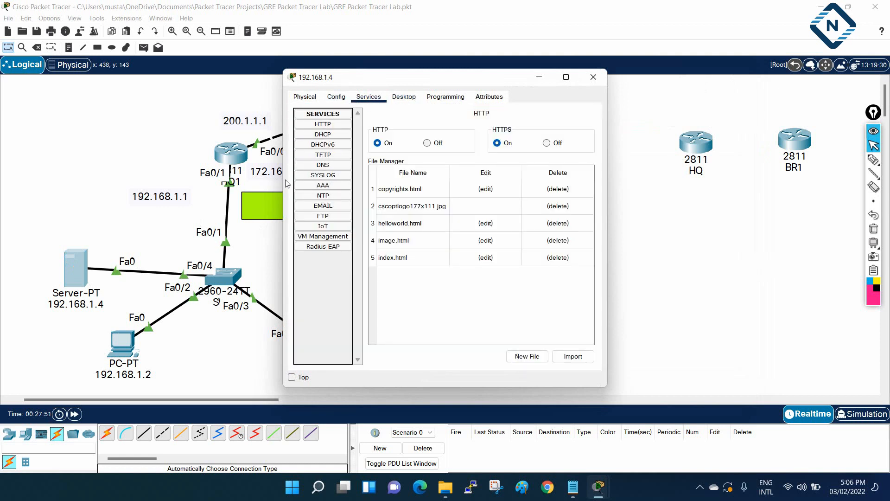
{"action": "left_click_drag", "start_coordinate": [282, 178], "coordinate": [135, 178]}
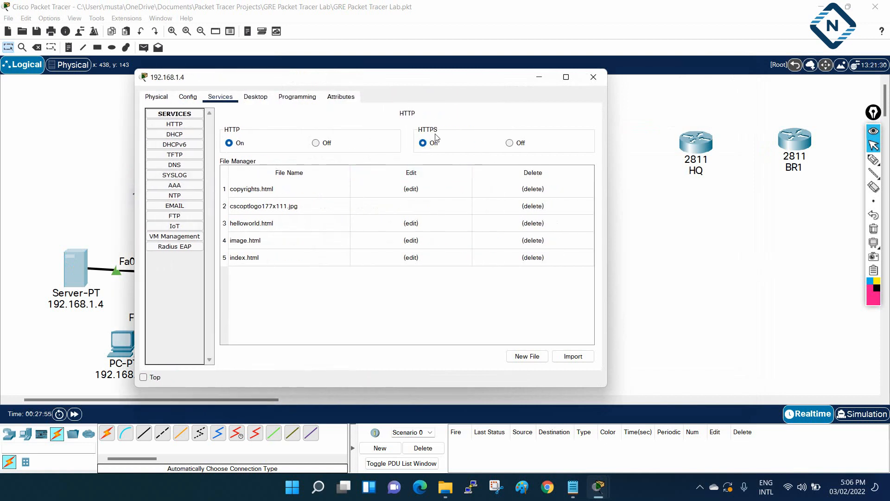
{"action": "left_click", "coordinate": [593, 77]}
{"action": "left_click", "coordinate": [570, 343]}
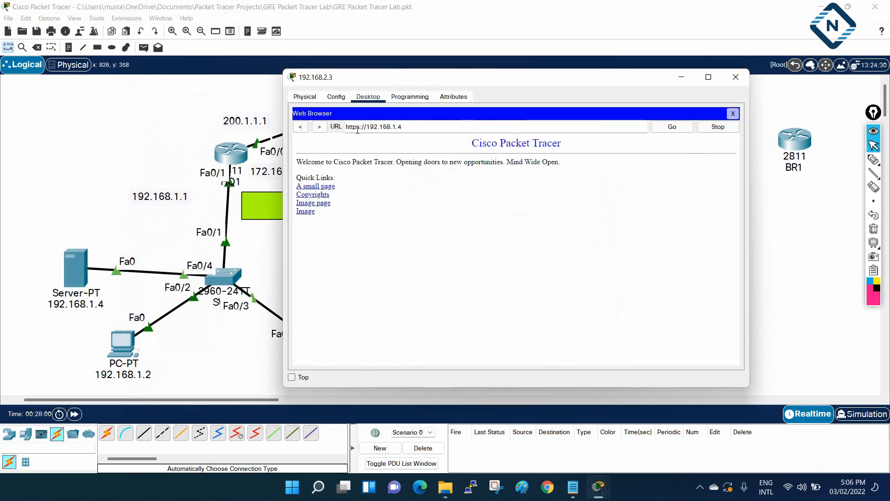
{"action": "left_click", "coordinate": [671, 131]}
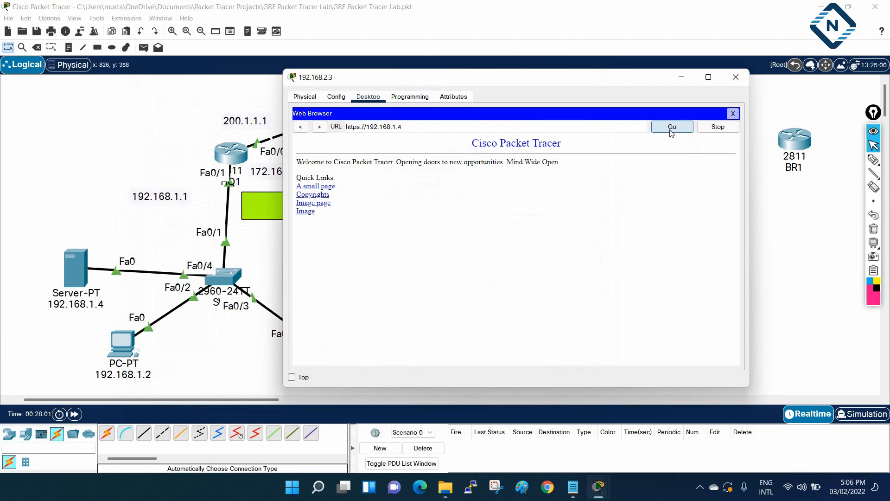
{"action": "left_click", "coordinate": [361, 126]}
{"action": "key", "text": "BackSpace"}
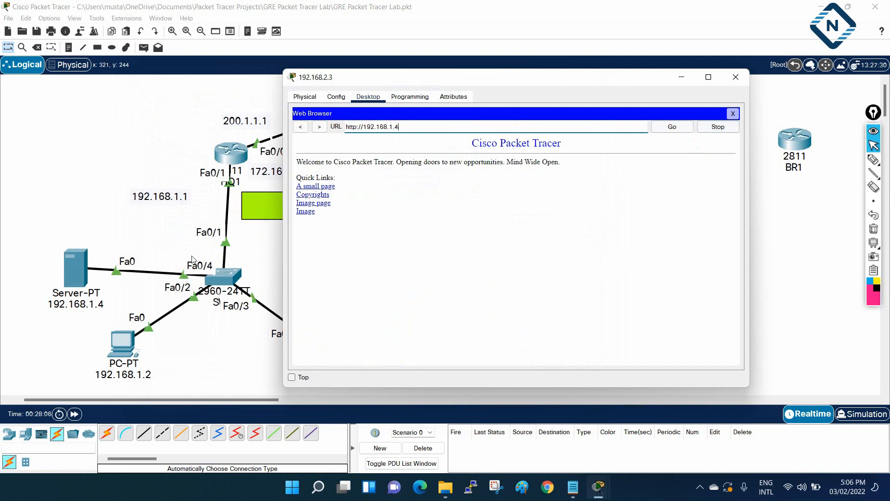
Step: Replace the Back link line in helloworld.html on server 192.168.1.4 with "Networkforyou" and save, overwriting the existing file
{"action": "left_click", "coordinate": [77, 269]}
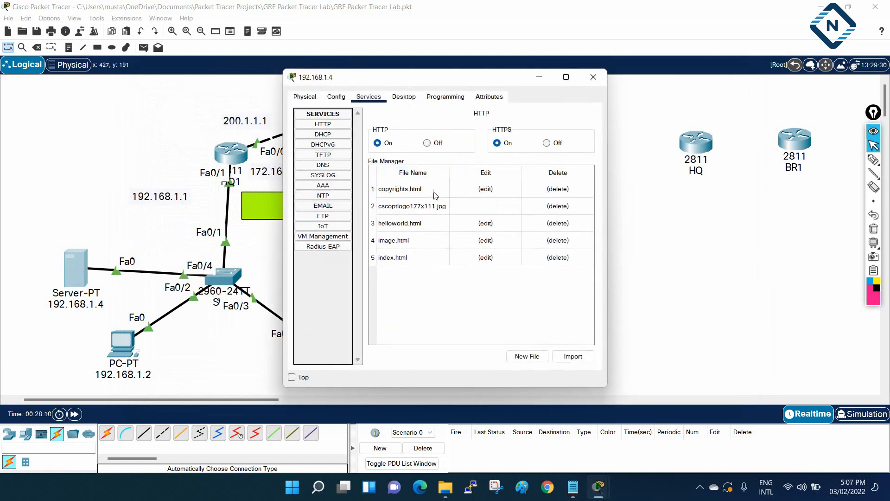
{"action": "left_click", "coordinate": [416, 226]}
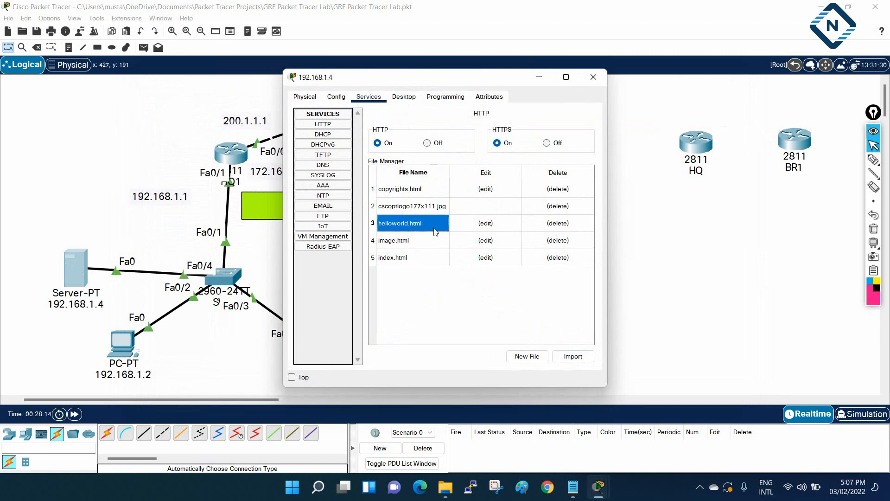
{"action": "left_click", "coordinate": [488, 223]}
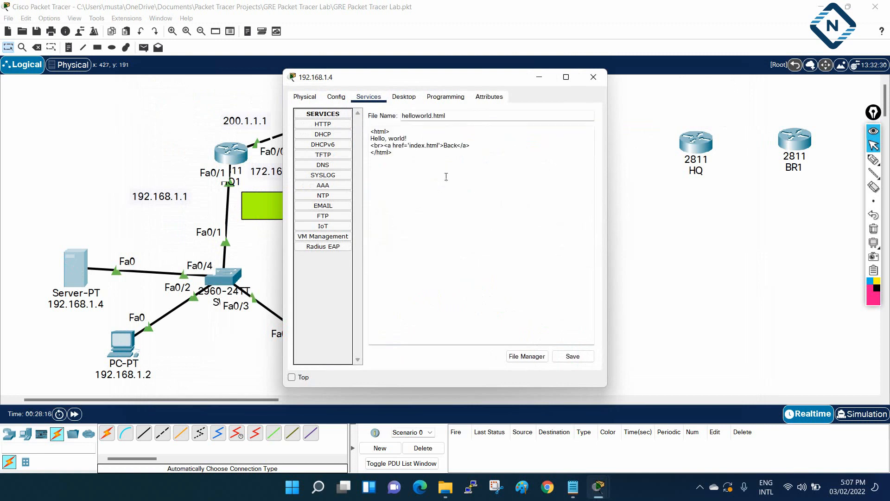
{"action": "left_click_drag", "start_coordinate": [478, 146], "coordinate": [367, 147]}
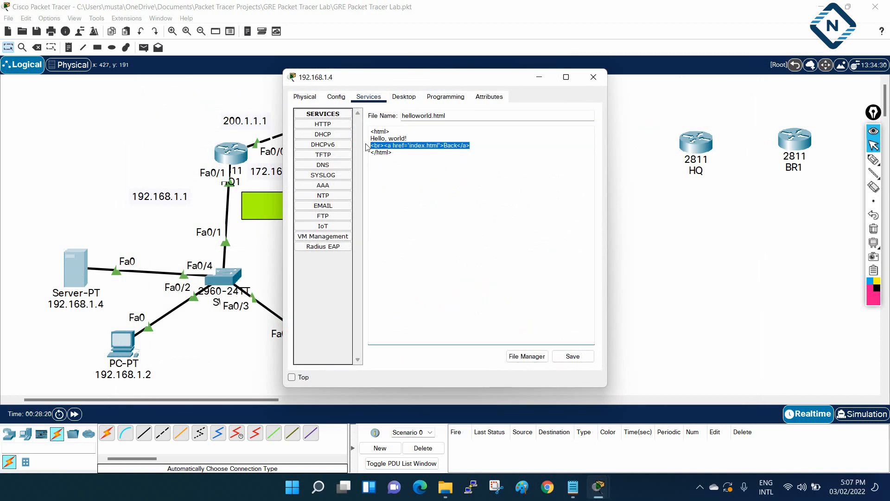
{"action": "type", "text": "Networkforyou"}
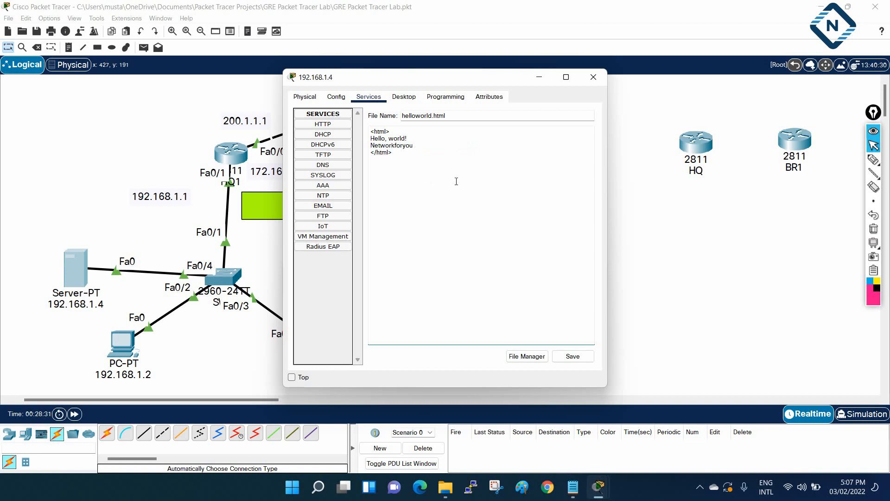
{"action": "left_click", "coordinate": [573, 357]}
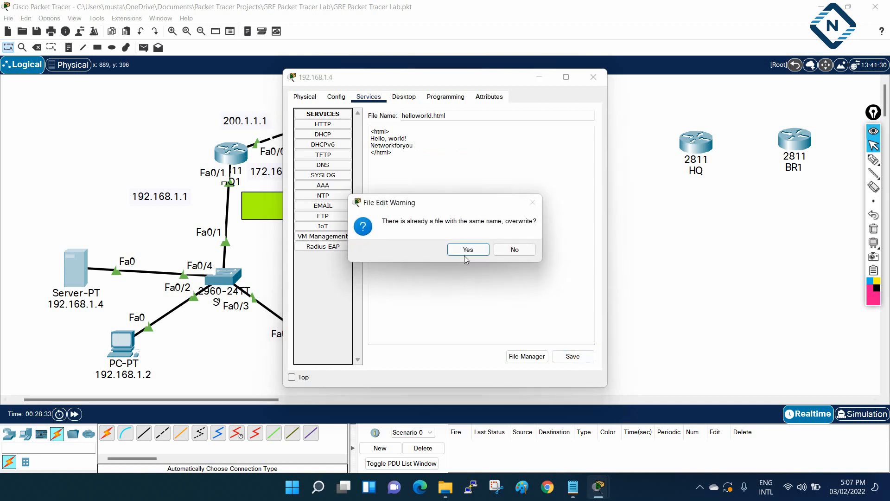
{"action": "left_click", "coordinate": [466, 253]}
{"action": "left_click", "coordinate": [539, 77]}
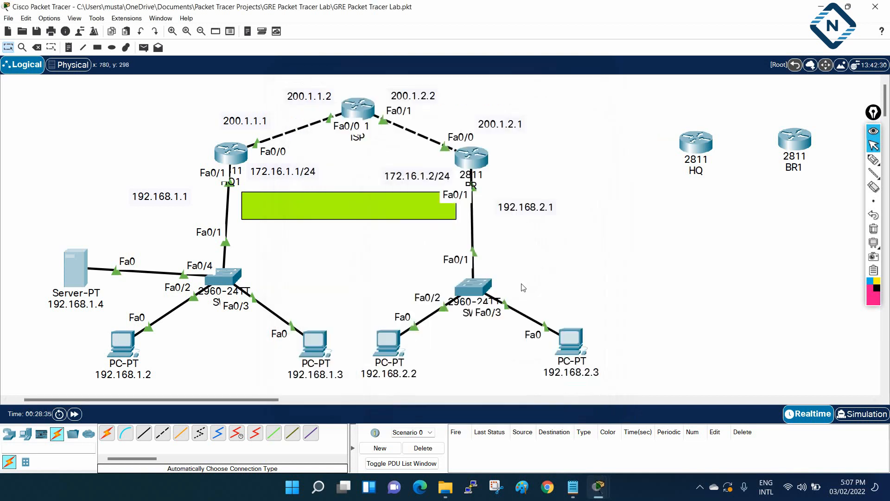
Step: Restart the Web Browser on PC 192.168.2.3 and load the server page at 192.168.1.4 again
{"action": "left_click", "coordinate": [570, 342]}
{"action": "left_click", "coordinate": [666, 125]}
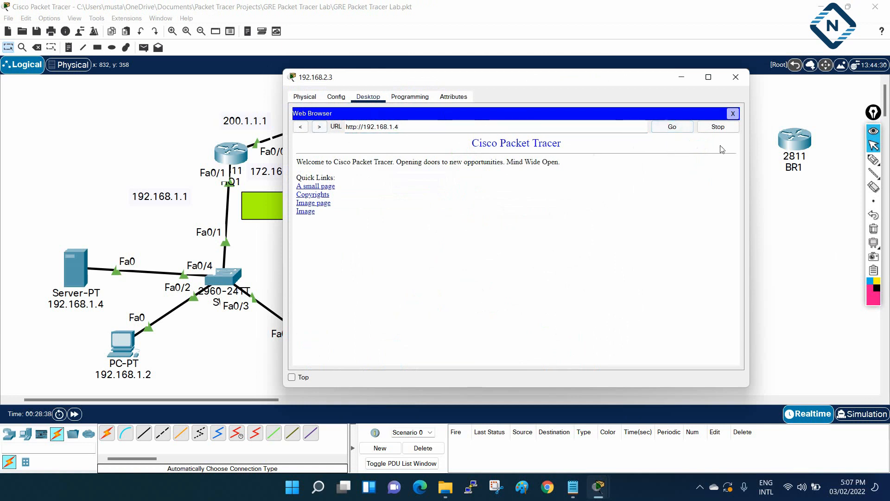
{"action": "left_click", "coordinate": [733, 113]}
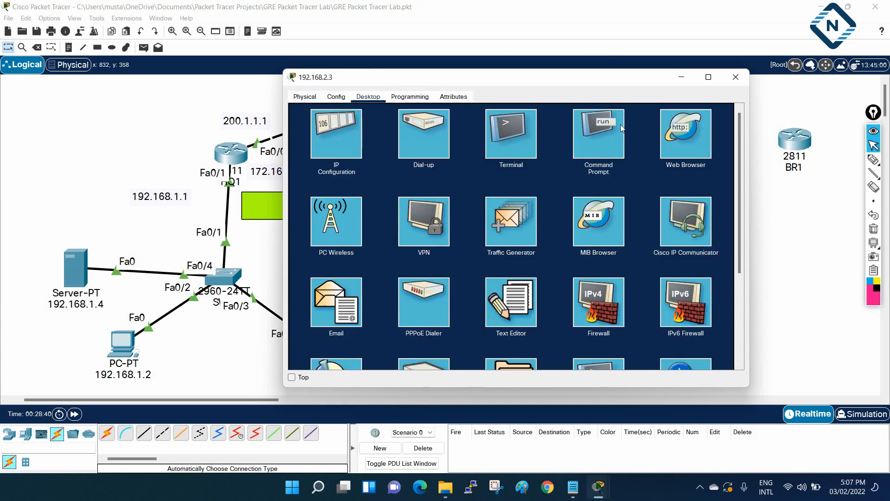
{"action": "left_click", "coordinate": [673, 146]}
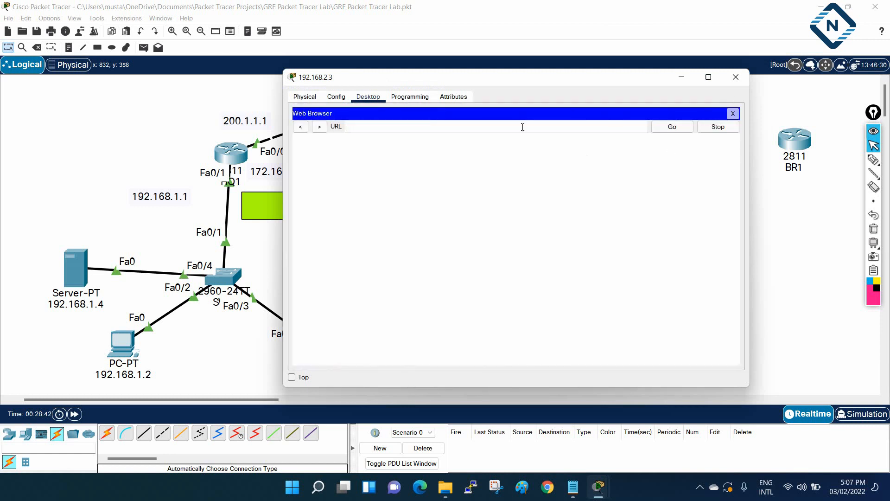
{"action": "type", "text": "192.168.1.4"}
{"action": "key", "text": "Return"}
{"action": "left_click", "coordinate": [522, 127]}
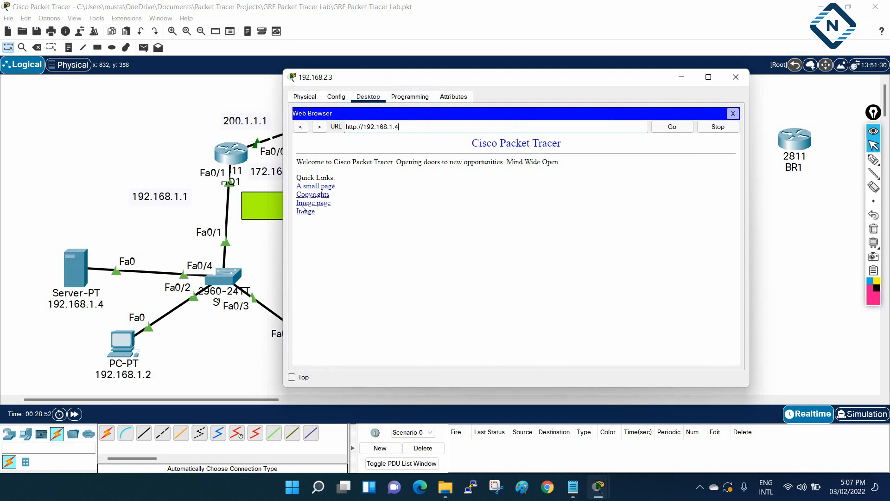
Step: Save helloworld.html once more on server 192.168.1.4, overwriting the existing file
{"action": "left_click", "coordinate": [75, 268]}
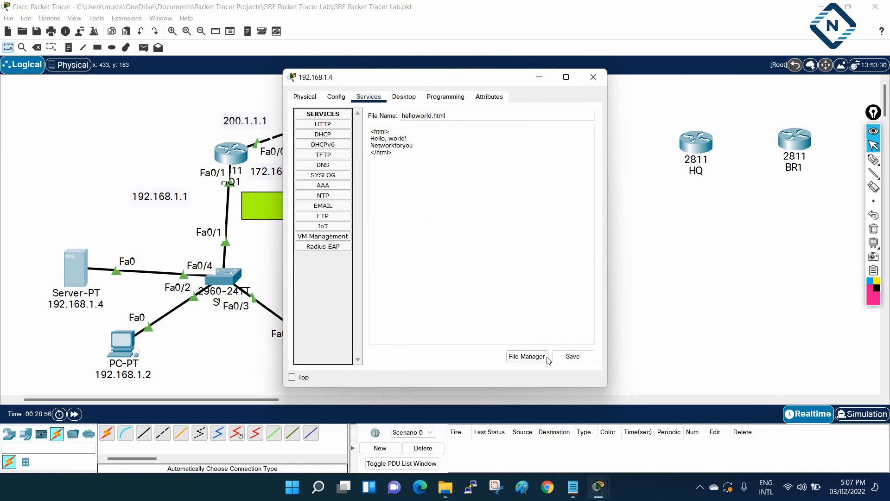
{"action": "left_click", "coordinate": [574, 355]}
{"action": "left_click", "coordinate": [469, 249]}
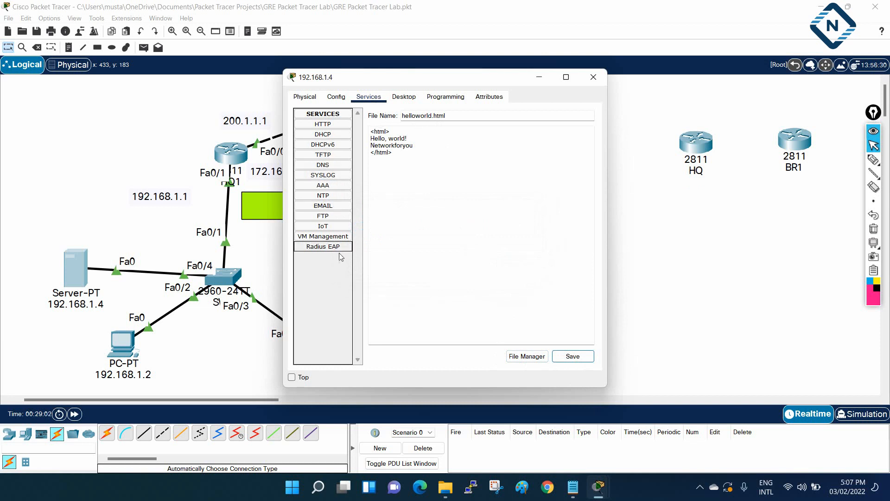
{"action": "left_click", "coordinate": [338, 98]}
{"action": "left_click", "coordinate": [369, 97]}
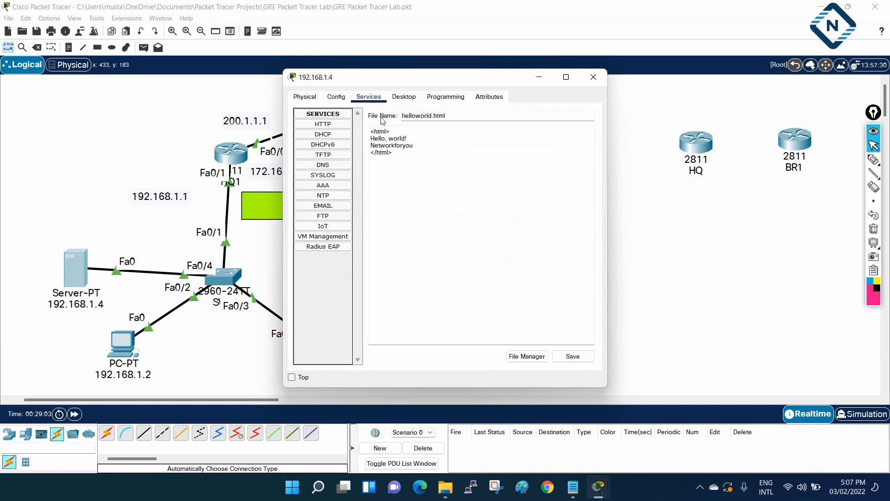
Step: Add the line "Networkforyou" below the Image link in index.html on server 192.168.1.4 and save, overwriting the existing file
{"action": "left_click", "coordinate": [531, 357]}
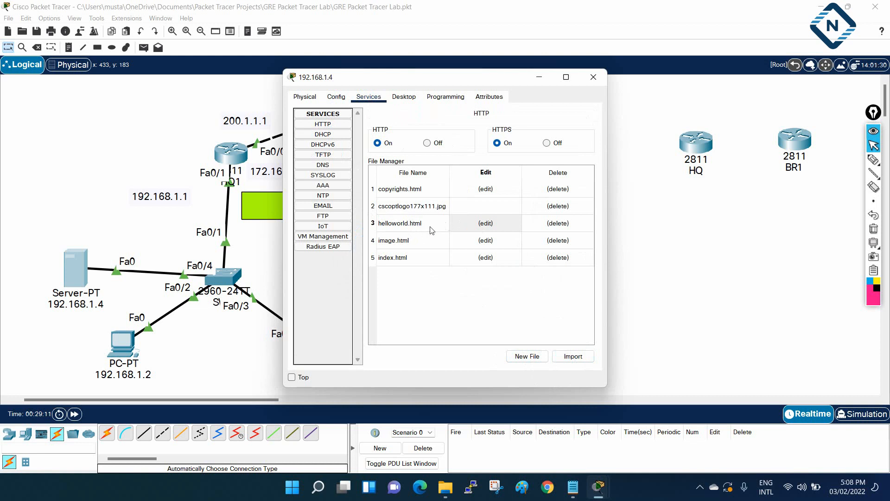
{"action": "left_click", "coordinate": [403, 258]}
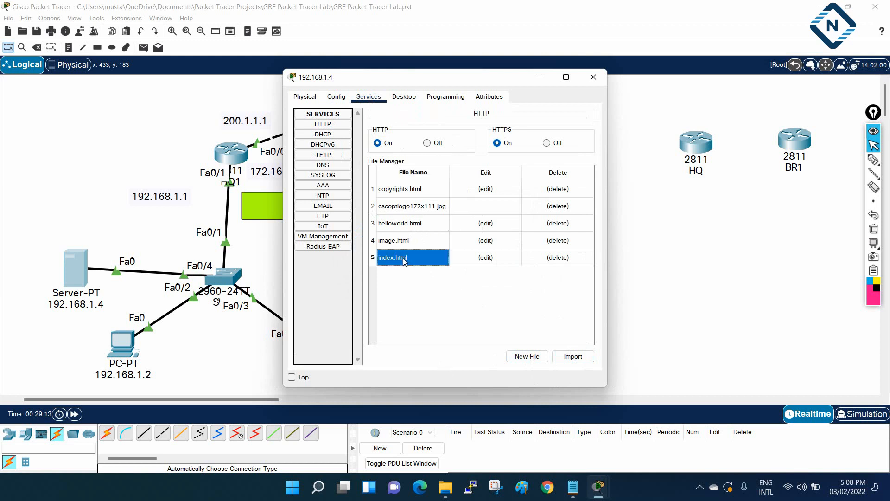
{"action": "left_click", "coordinate": [478, 260]}
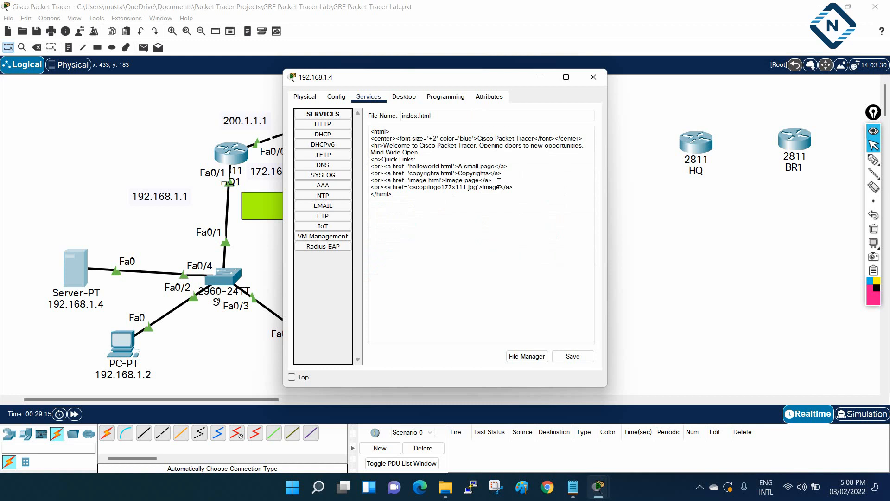
{"action": "left_click_drag", "start_coordinate": [516, 185], "coordinate": [408, 179]}
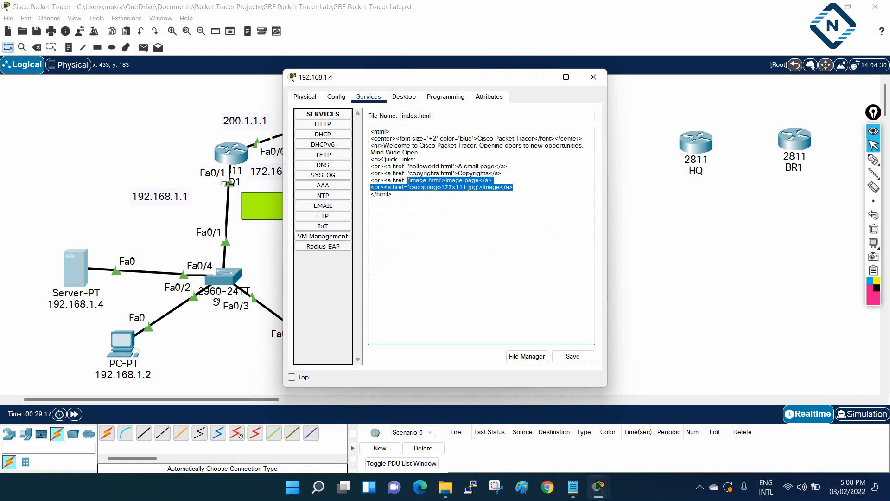
{"action": "left_click", "coordinate": [427, 180]}
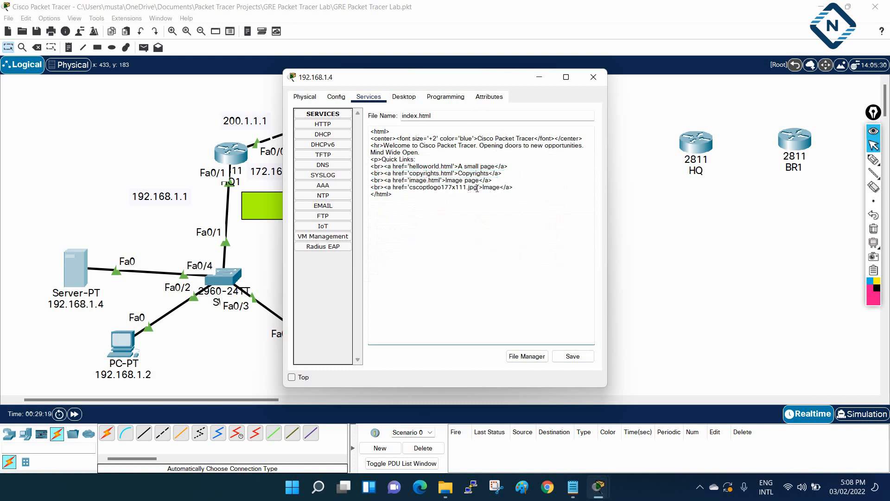
{"action": "left_click_drag", "start_coordinate": [477, 188], "coordinate": [390, 186]}
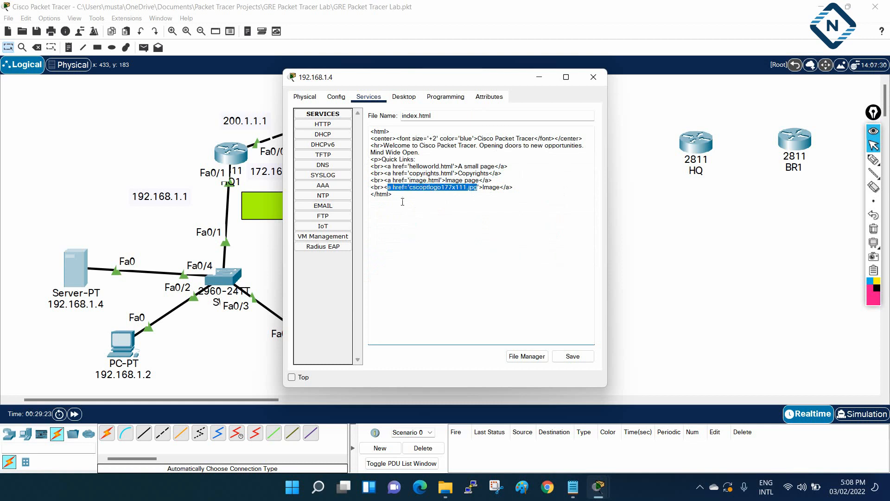
{"action": "left_click", "coordinate": [521, 188]}
{"action": "key", "text": "Return"}
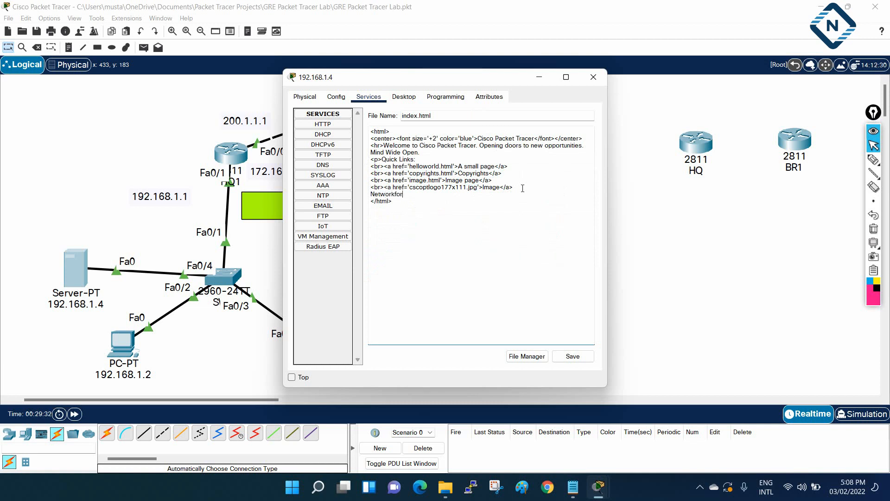
{"action": "left_click", "coordinate": [574, 356]}
{"action": "left_click", "coordinate": [471, 256]}
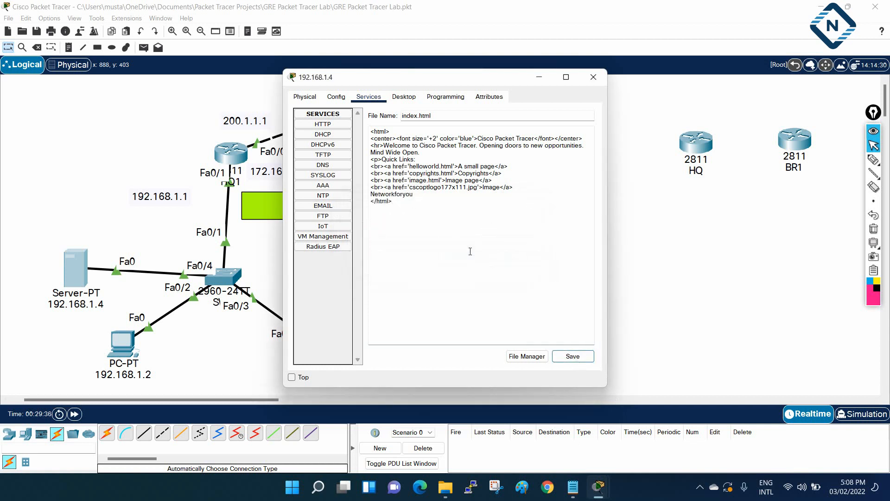
{"action": "left_click", "coordinate": [531, 355]}
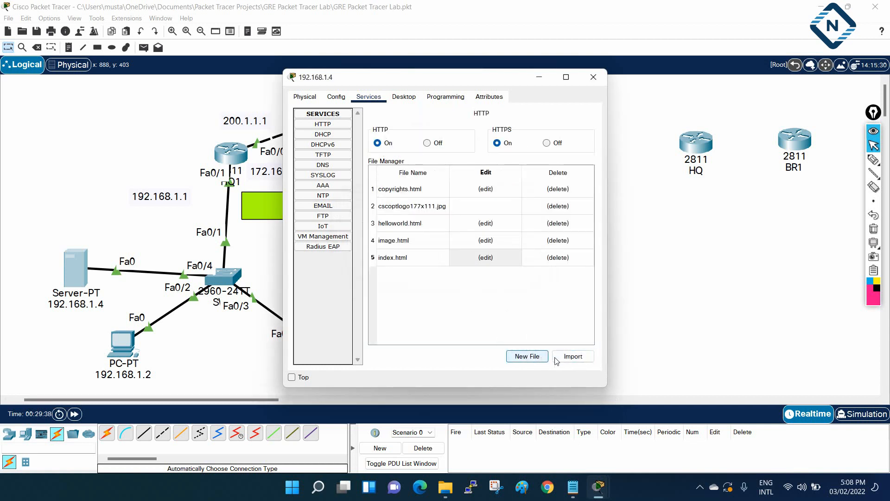
{"action": "left_click", "coordinate": [538, 79]}
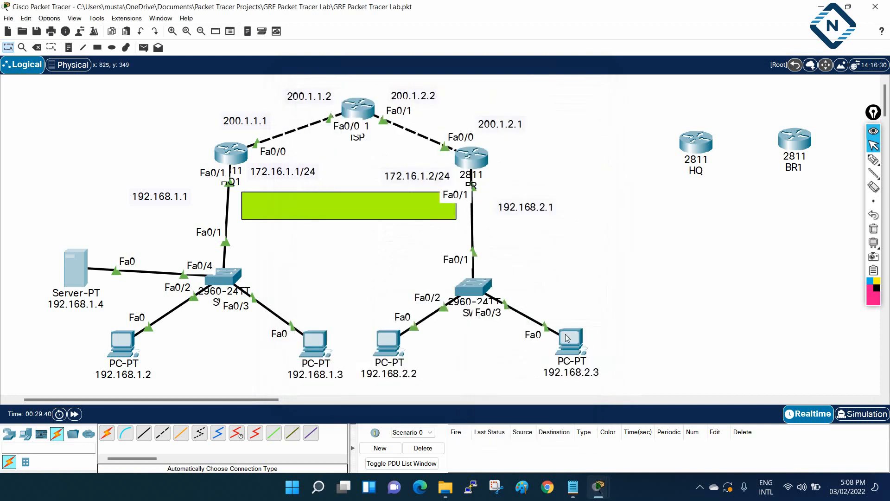
{"action": "left_click", "coordinate": [573, 345]}
{"action": "left_click", "coordinate": [669, 129]}
{"action": "left_click_drag", "start_coordinate": [318, 210], "coordinate": [369, 211]}
{"action": "left_click", "coordinate": [413, 238]}
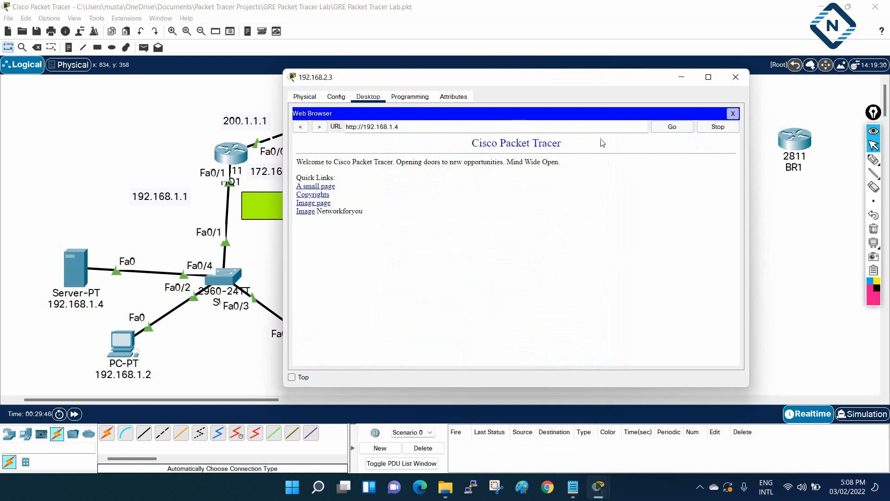
{"action": "left_click", "coordinate": [682, 77]}
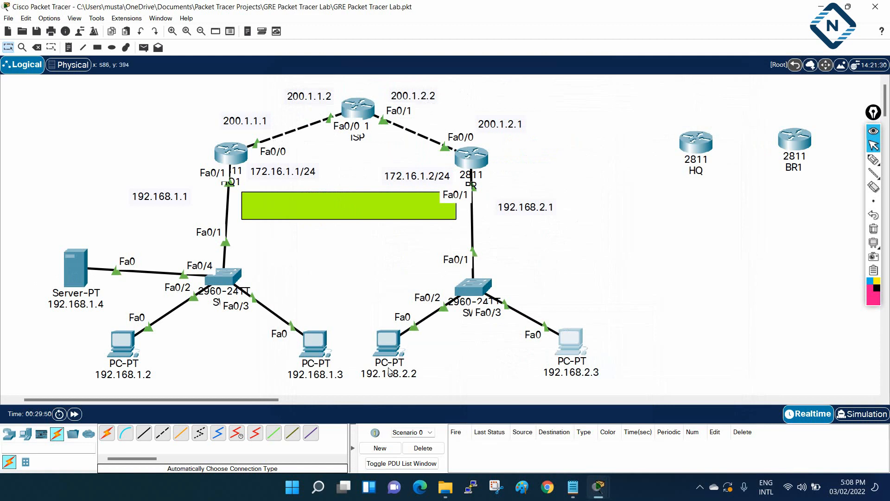
Step: Mark the path through ISP, the HQ1 and BR tunnel addresses, and the route from PC 192.168.2.2 in pink freehand ink
{"action": "mouse_move", "coordinate": [389, 371]}
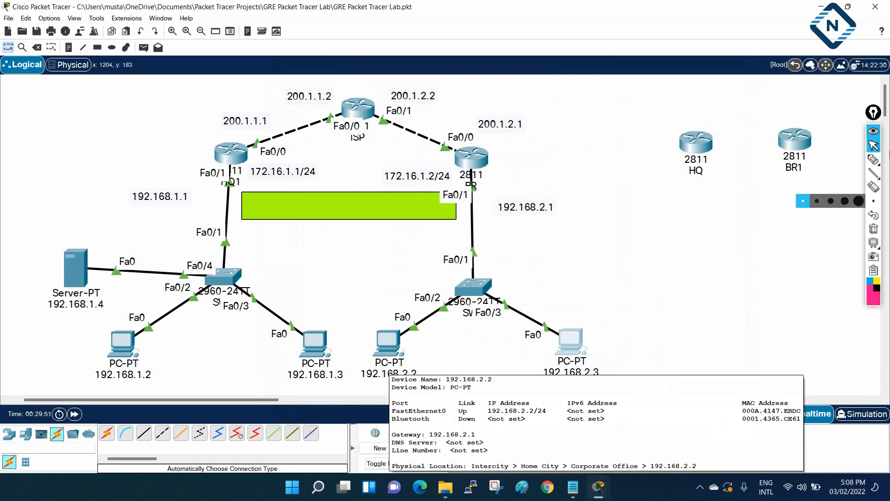
{"action": "left_click", "coordinate": [873, 159]}
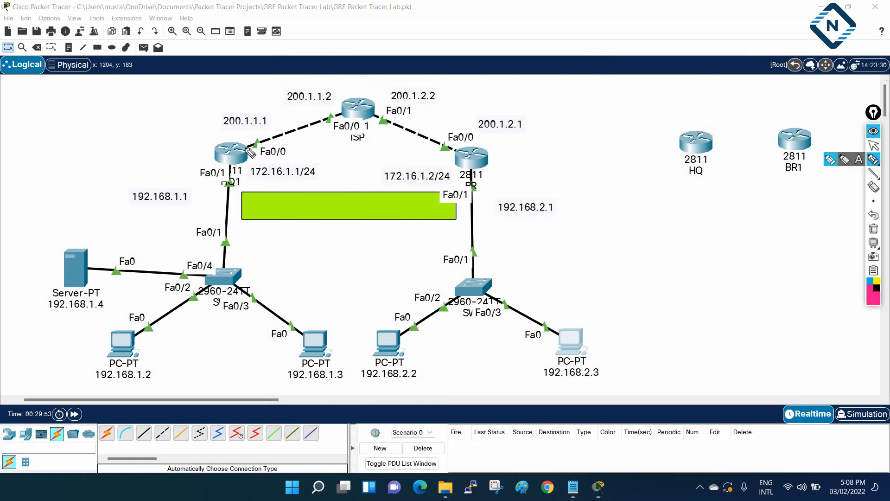
{"action": "mouse_move", "coordinate": [247, 147]}
{"action": "left_mouse_down"}
{"action": "mouse_move", "coordinate": [290, 95]}
{"action": "mouse_move", "coordinate": [410, 90]}
{"action": "mouse_move", "coordinate": [445, 125]}
{"action": "left_mouse_up"}
{"action": "mouse_move", "coordinate": [370, 87]}
{"action": "left_mouse_down"}
{"action": "mouse_move", "coordinate": [334, 83]}
{"action": "mouse_move", "coordinate": [357, 136]}
{"action": "mouse_move", "coordinate": [468, 109]}
{"action": "mouse_move", "coordinate": [330, 93]}
{"action": "mouse_move", "coordinate": [340, 111]}
{"action": "left_mouse_up"}
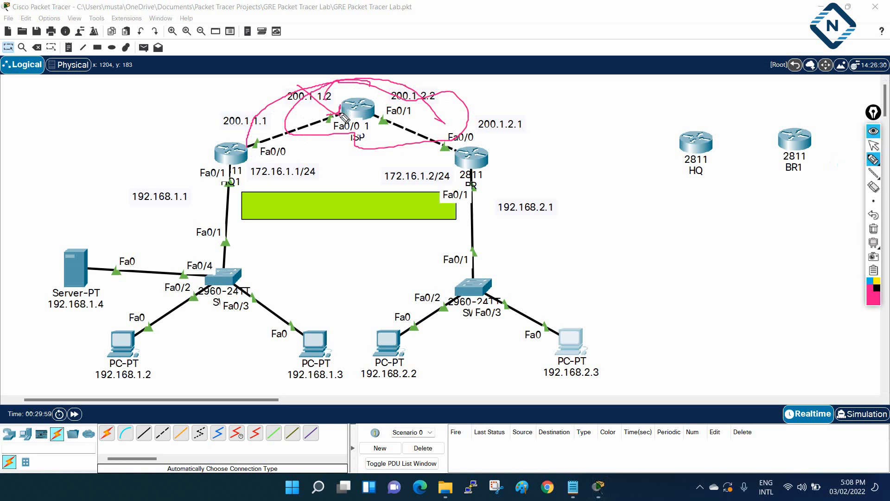
{"action": "mouse_move", "coordinate": [246, 148]}
{"action": "left_mouse_down"}
{"action": "mouse_move", "coordinate": [337, 119]}
{"action": "mouse_move", "coordinate": [255, 152]}
{"action": "mouse_move", "coordinate": [333, 123]}
{"action": "mouse_move", "coordinate": [261, 142]}
{"action": "mouse_move", "coordinate": [267, 150]}
{"action": "mouse_move", "coordinate": [254, 137]}
{"action": "mouse_move", "coordinate": [269, 148]}
{"action": "mouse_move", "coordinate": [262, 146]}
{"action": "mouse_move", "coordinate": [473, 170]}
{"action": "mouse_move", "coordinate": [332, 190]}
{"action": "mouse_move", "coordinate": [247, 163]}
{"action": "mouse_move", "coordinate": [273, 168]}
{"action": "mouse_move", "coordinate": [278, 188]}
{"action": "mouse_move", "coordinate": [271, 175]}
{"action": "mouse_move", "coordinate": [192, 191]}
{"action": "mouse_move", "coordinate": [246, 177]}
{"action": "left_mouse_up"}
{"action": "mouse_move", "coordinate": [442, 152]}
{"action": "left_mouse_down"}
{"action": "mouse_move", "coordinate": [433, 189]}
{"action": "mouse_move", "coordinate": [435, 151]}
{"action": "left_mouse_up"}
{"action": "left_click_drag", "start_coordinate": [493, 188], "coordinate": [482, 193]}
{"action": "mouse_move", "coordinate": [253, 178]}
{"action": "left_mouse_down"}
{"action": "mouse_move", "coordinate": [367, 167]}
{"action": "mouse_move", "coordinate": [466, 288]}
{"action": "mouse_move", "coordinate": [428, 304]}
{"action": "left_mouse_up"}
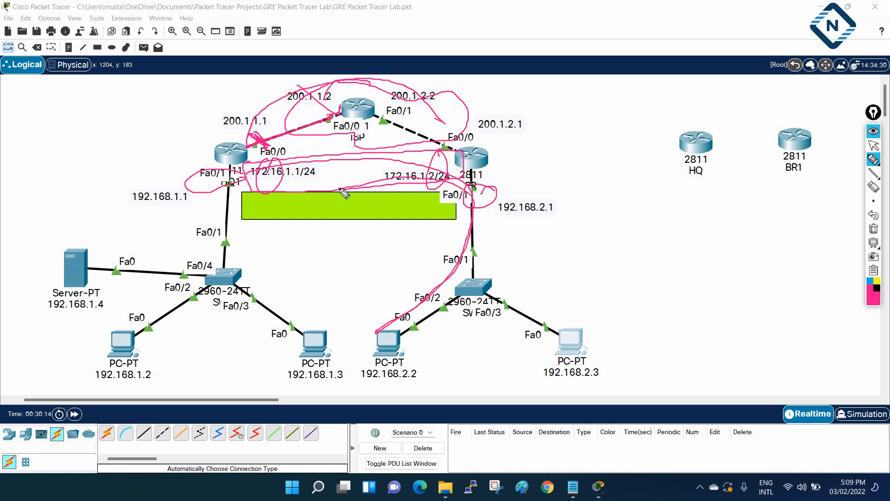
Step: Circle the ISP router and the green tunnel bar, link HQ1 to BR with a freehand line, and clear all ink
{"action": "mouse_move", "coordinate": [371, 85]}
{"action": "left_mouse_down"}
{"action": "mouse_move", "coordinate": [346, 92]}
{"action": "mouse_move", "coordinate": [403, 116]}
{"action": "mouse_move", "coordinate": [353, 106]}
{"action": "left_mouse_up"}
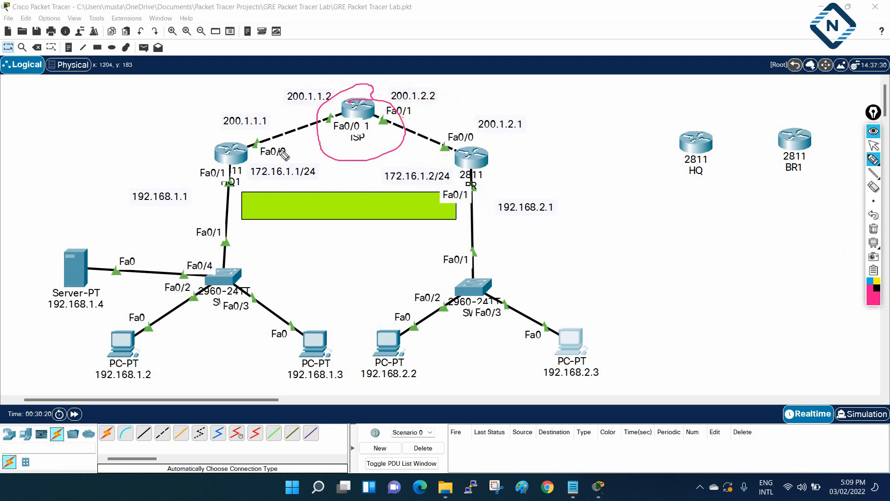
{"action": "left_click_drag", "start_coordinate": [242, 150], "coordinate": [495, 157]}
{"action": "mouse_move", "coordinate": [269, 184]}
{"action": "left_mouse_down"}
{"action": "mouse_move", "coordinate": [251, 185]}
{"action": "mouse_move", "coordinate": [299, 239]}
{"action": "mouse_move", "coordinate": [465, 176]}
{"action": "mouse_move", "coordinate": [255, 188]}
{"action": "left_mouse_up"}
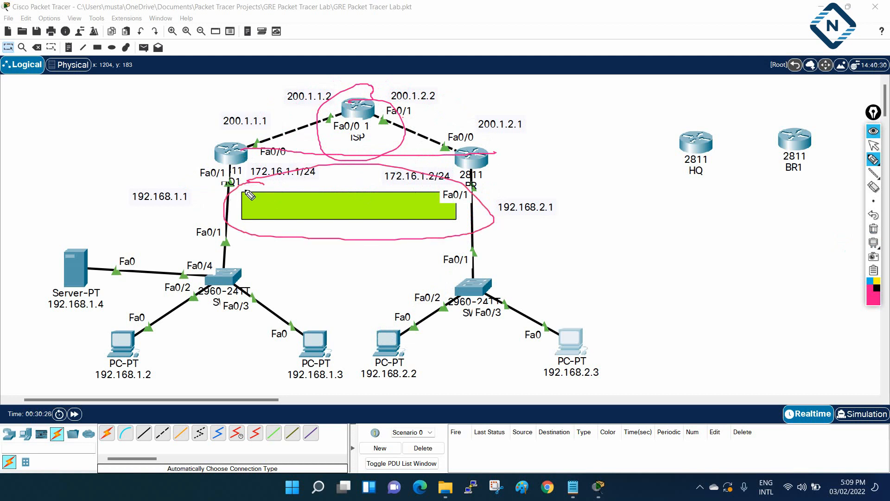
{"action": "left_click", "coordinate": [874, 229]}
{"action": "left_click", "coordinate": [874, 146]}
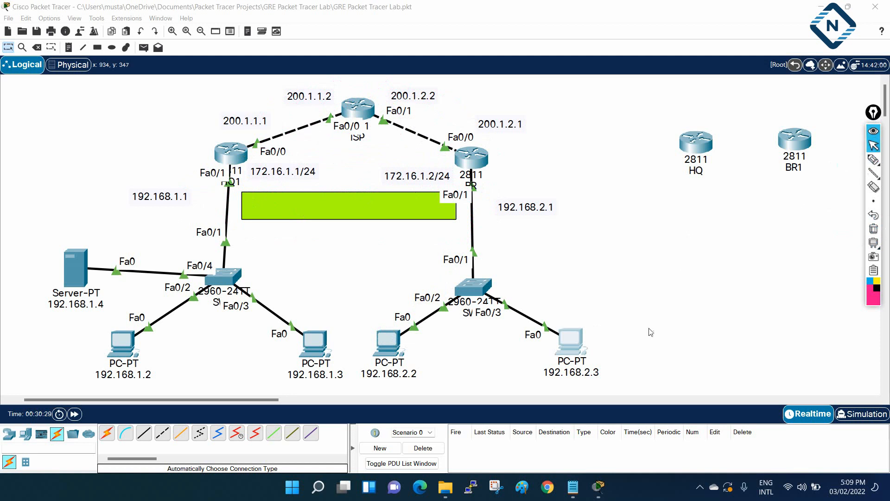
Step: Switch to Notepad and review the ISP and HQ configurations in GRE Packet Tracer Lab.txt, highlighting each HQ Tunnel1 line
{"action": "left_click", "coordinate": [574, 485]}
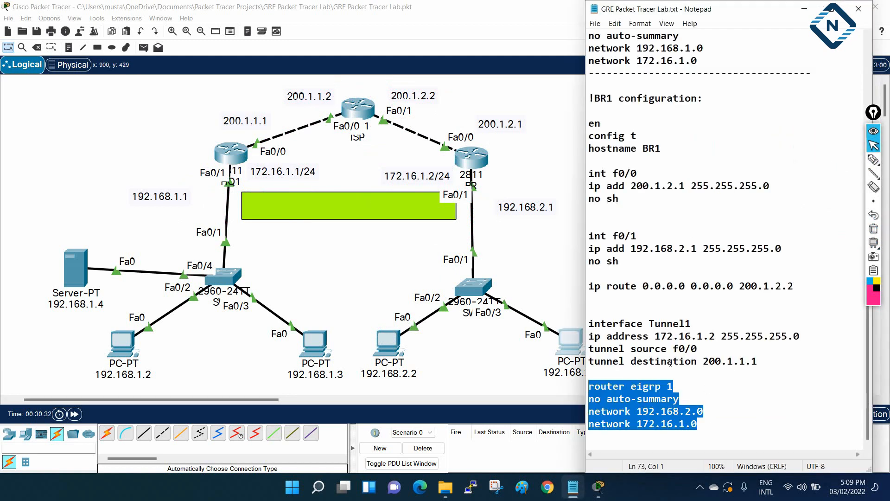
{"action": "scroll", "coordinate": [671, 362], "scroll_direction": "up", "scroll_amount": 13}
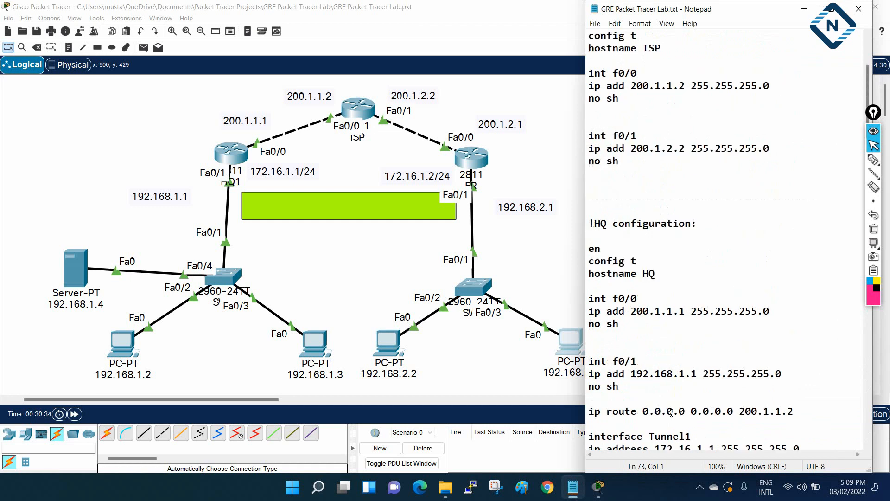
{"action": "scroll", "coordinate": [672, 412], "scroll_direction": "up", "scroll_amount": 2}
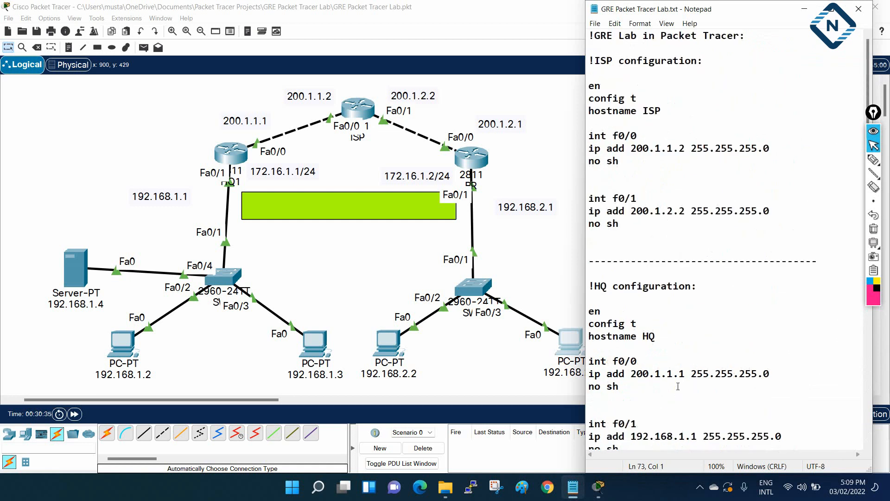
{"action": "scroll", "coordinate": [678, 386], "scroll_direction": "down", "scroll_amount": 6}
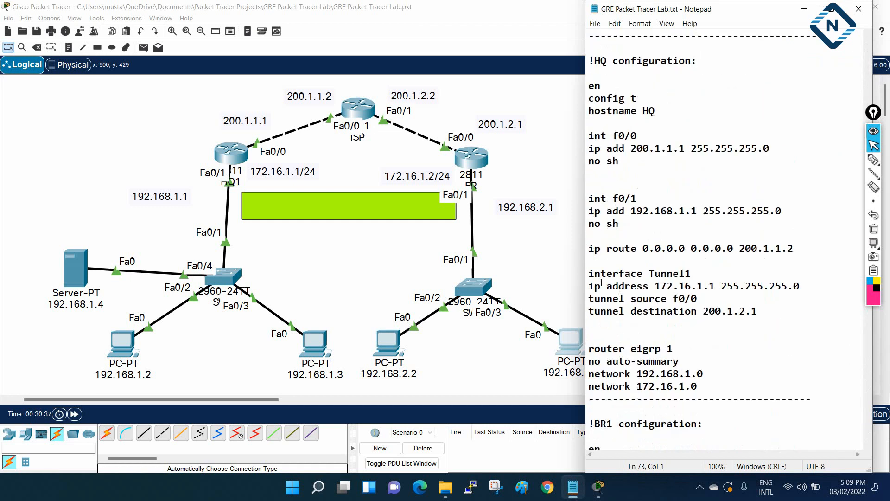
{"action": "left_click_drag", "start_coordinate": [587, 271], "coordinate": [732, 277]}
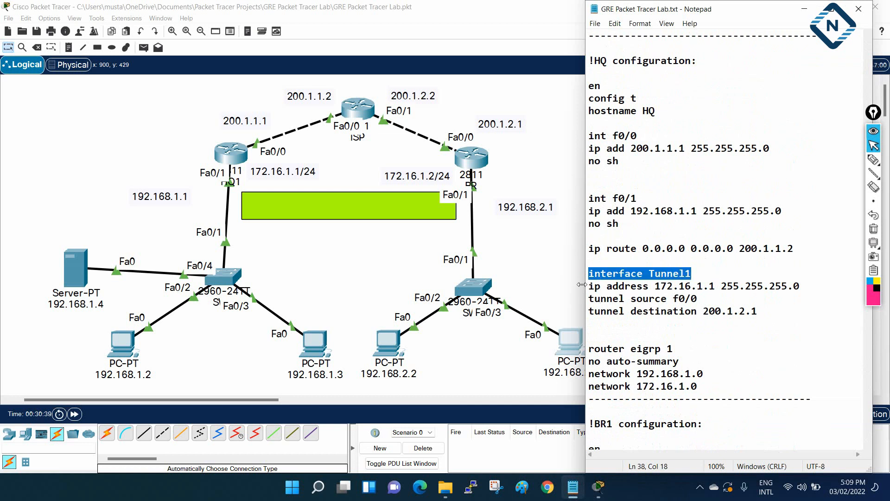
{"action": "left_click_drag", "start_coordinate": [588, 285], "coordinate": [807, 285]}
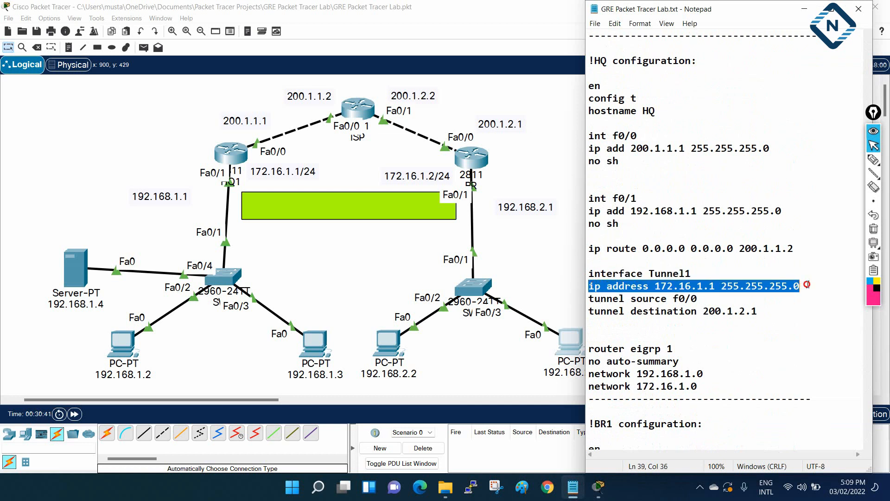
{"action": "left_click_drag", "start_coordinate": [588, 298], "coordinate": [709, 306]}
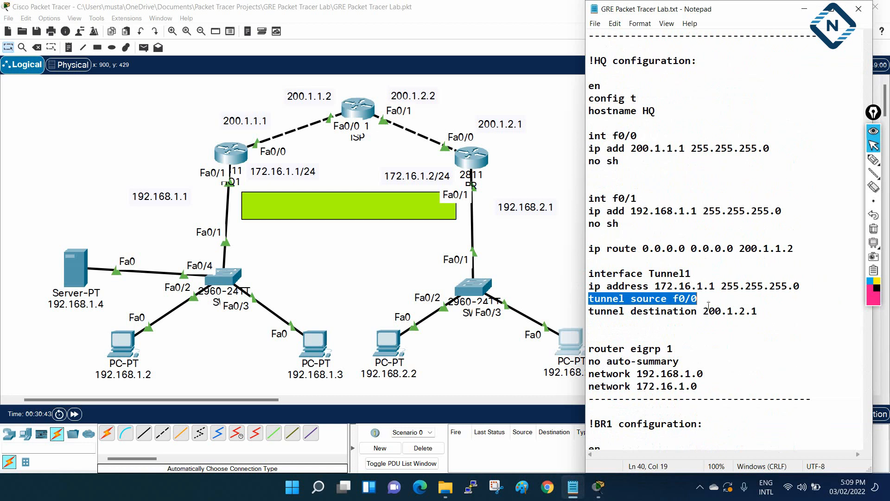
{"action": "left_click_drag", "start_coordinate": [592, 315], "coordinate": [791, 310]}
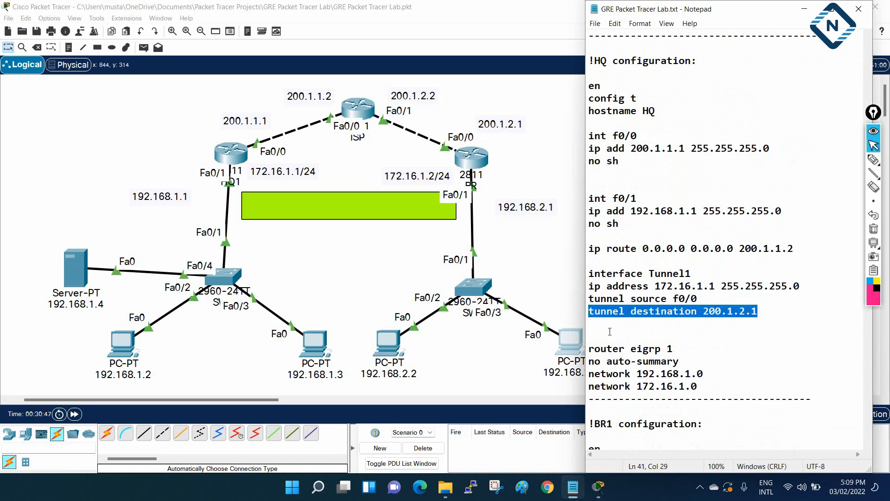
Step: Review the HQ router eigrp 1 block and the BR1 configuration in the notes, and return to the start of the file
{"action": "scroll", "coordinate": [608, 332], "scroll_direction": "down", "scroll_amount": 1}
{"action": "left_click_drag", "start_coordinate": [698, 349], "coordinate": [578, 305]}
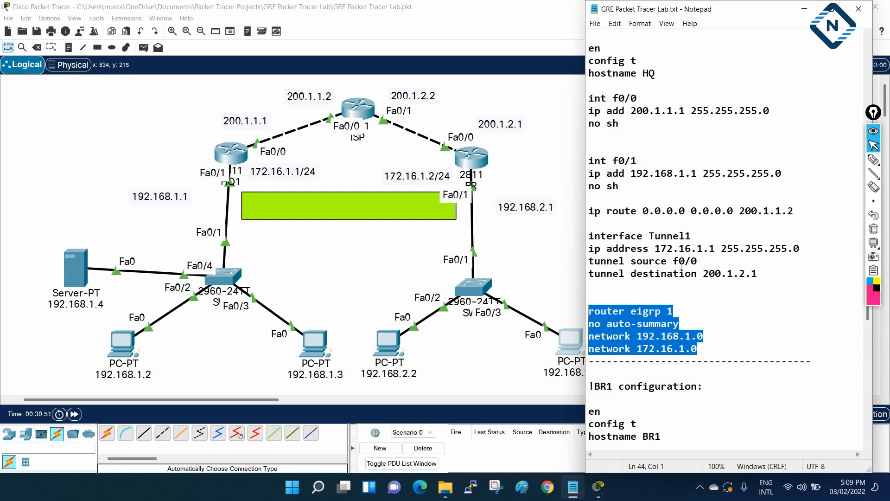
{"action": "scroll", "coordinate": [745, 306], "scroll_direction": "down", "scroll_amount": 8}
{"action": "scroll", "coordinate": [697, 392], "scroll_direction": "up", "scroll_amount": 12}
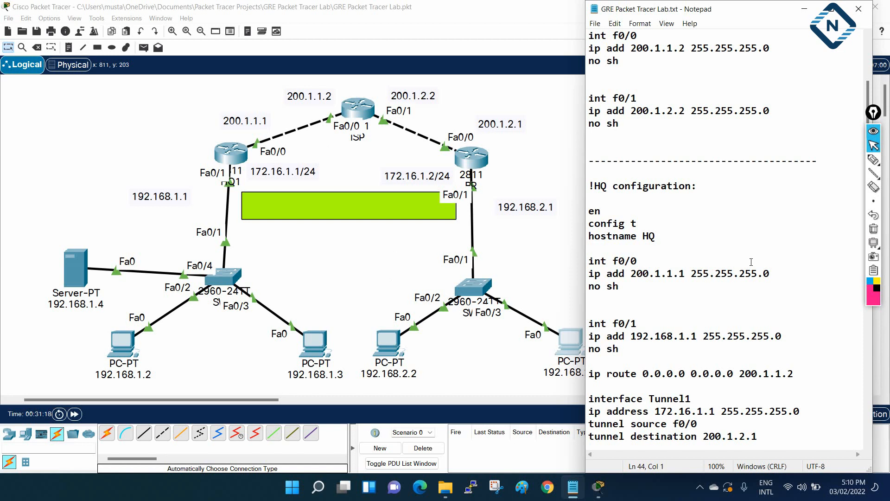
{"action": "scroll", "coordinate": [752, 263], "scroll_direction": "up", "scroll_amount": 3}
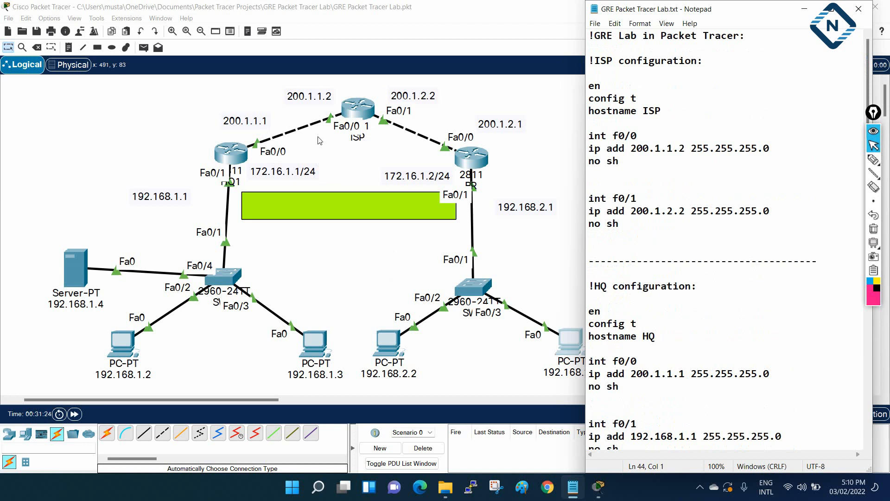
Step: Sketch a pink freehand path from HQ1 over ISP to BR and back, and write a double-underlined "IPSec" on the green bar
{"action": "left_click", "coordinate": [874, 160]}
{"action": "mouse_move", "coordinate": [241, 147]}
{"action": "left_mouse_down"}
{"action": "mouse_move", "coordinate": [341, 85]}
{"action": "mouse_move", "coordinate": [367, 86]}
{"action": "mouse_move", "coordinate": [464, 141]}
{"action": "mouse_move", "coordinate": [431, 158]}
{"action": "mouse_move", "coordinate": [236, 173]}
{"action": "left_mouse_up"}
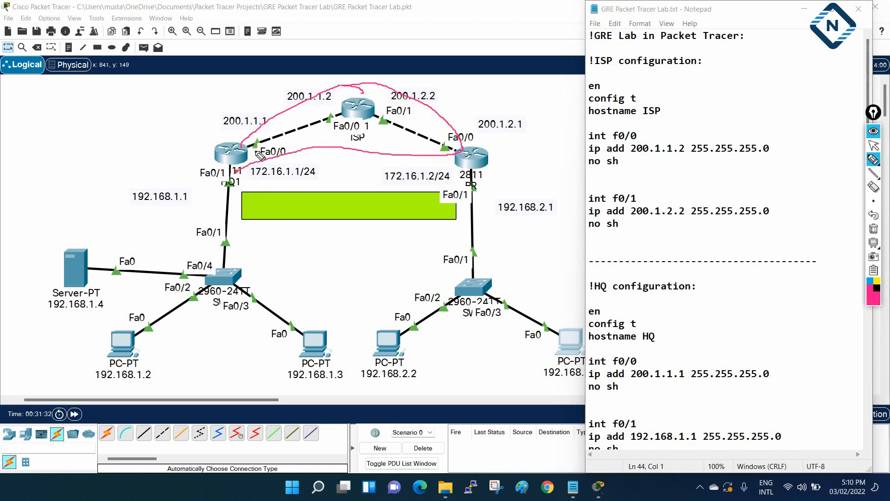
{"action": "mouse_move", "coordinate": [316, 198]}
{"action": "left_mouse_down"}
{"action": "mouse_move", "coordinate": [305, 206]}
{"action": "mouse_move", "coordinate": [325, 201]}
{"action": "mouse_move", "coordinate": [345, 210]}
{"action": "mouse_move", "coordinate": [382, 190]}
{"action": "left_mouse_up"}
{"action": "left_click_drag", "start_coordinate": [320, 227], "coordinate": [340, 221]}
{"action": "left_click_drag", "start_coordinate": [316, 232], "coordinate": [342, 225]}
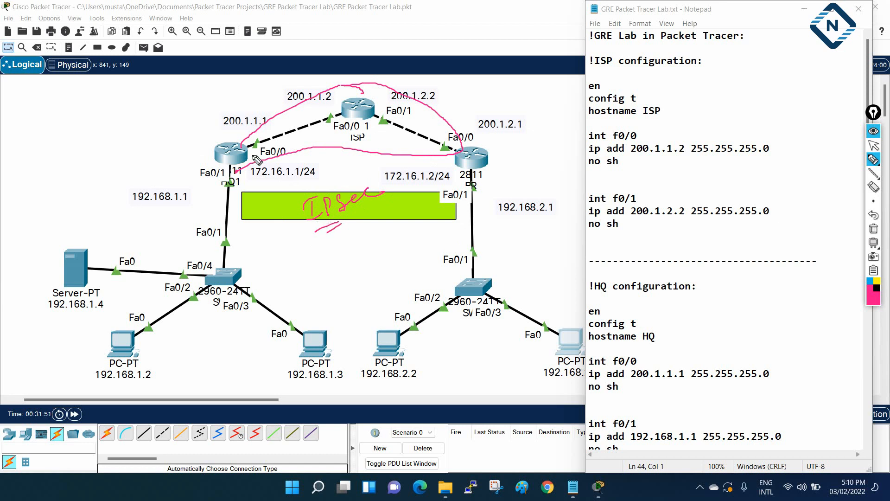
Step: Handwrite "GRE" in pink ink above the HQ1 router
{"action": "mouse_move", "coordinate": [173, 126]}
{"action": "left_mouse_down"}
{"action": "mouse_move", "coordinate": [171, 154]}
{"action": "mouse_move", "coordinate": [193, 142]}
{"action": "left_mouse_up"}
{"action": "left_click_drag", "start_coordinate": [184, 124], "coordinate": [201, 131]}
{"action": "mouse_move", "coordinate": [203, 118]}
{"action": "left_mouse_down"}
{"action": "mouse_move", "coordinate": [206, 131]}
{"action": "mouse_move", "coordinate": [217, 127]}
{"action": "left_mouse_up"}
{"action": "left_click_drag", "start_coordinate": [204, 122], "coordinate": [213, 118]}
{"action": "left_click_drag", "start_coordinate": [203, 117], "coordinate": [212, 108]}
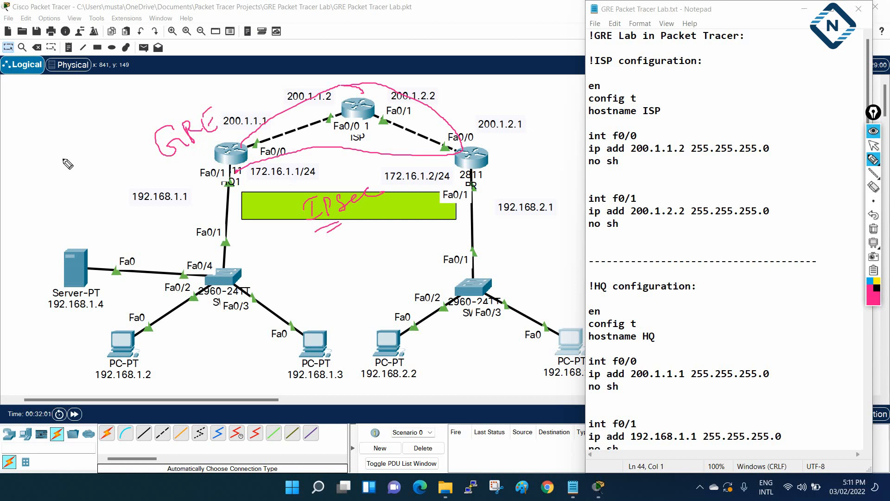
Step: Handwrite the multicast prefix 224.0.0. beside the GRE note and circle the IPSec note on the green bar
{"action": "mouse_move", "coordinate": [54, 154]}
{"action": "left_mouse_down"}
{"action": "mouse_move", "coordinate": [65, 172]}
{"action": "mouse_move", "coordinate": [83, 150]}
{"action": "left_mouse_up"}
{"action": "left_click", "coordinate": [97, 147]}
{"action": "mouse_move", "coordinate": [102, 133]}
{"action": "left_mouse_down"}
{"action": "mouse_move", "coordinate": [119, 126]}
{"action": "mouse_move", "coordinate": [60, 166]}
{"action": "mouse_move", "coordinate": [68, 161]}
{"action": "left_mouse_up"}
{"action": "left_click", "coordinate": [115, 134]}
{"action": "left_click", "coordinate": [127, 127]}
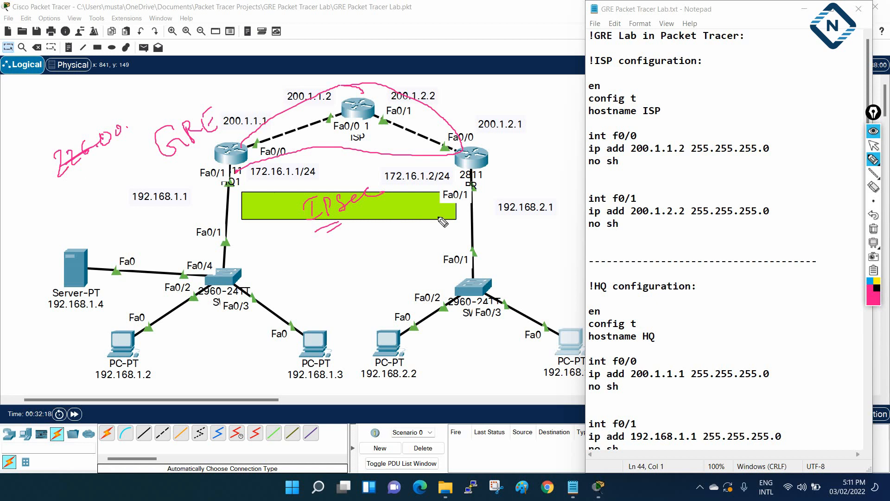
{"action": "mouse_move", "coordinate": [315, 232]}
{"action": "left_mouse_down"}
{"action": "mouse_move", "coordinate": [368, 218]}
{"action": "mouse_move", "coordinate": [341, 175]}
{"action": "mouse_move", "coordinate": [315, 225]}
{"action": "mouse_move", "coordinate": [370, 191]}
{"action": "mouse_move", "coordinate": [336, 185]}
{"action": "left_mouse_up"}
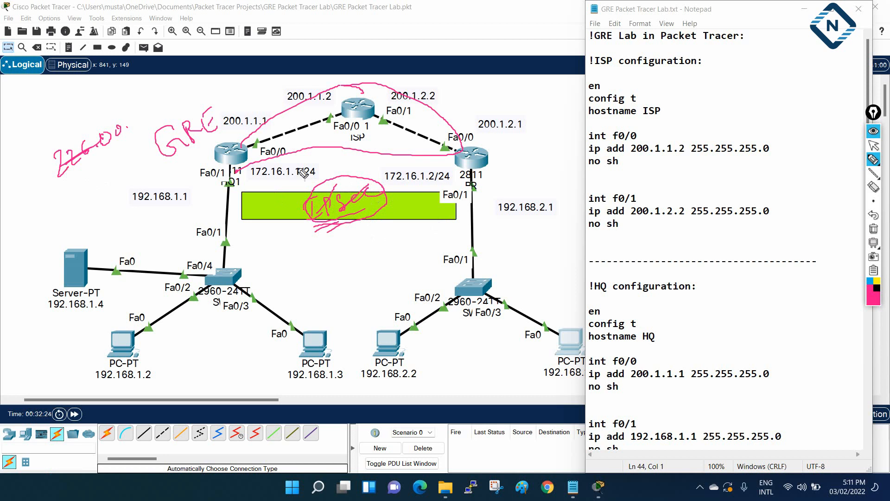
{"action": "left_click_drag", "start_coordinate": [244, 151], "coordinate": [246, 151]}
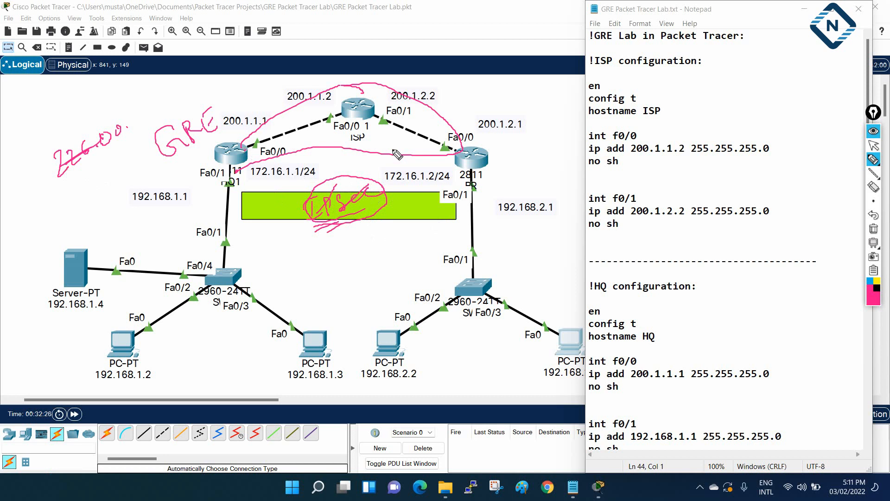